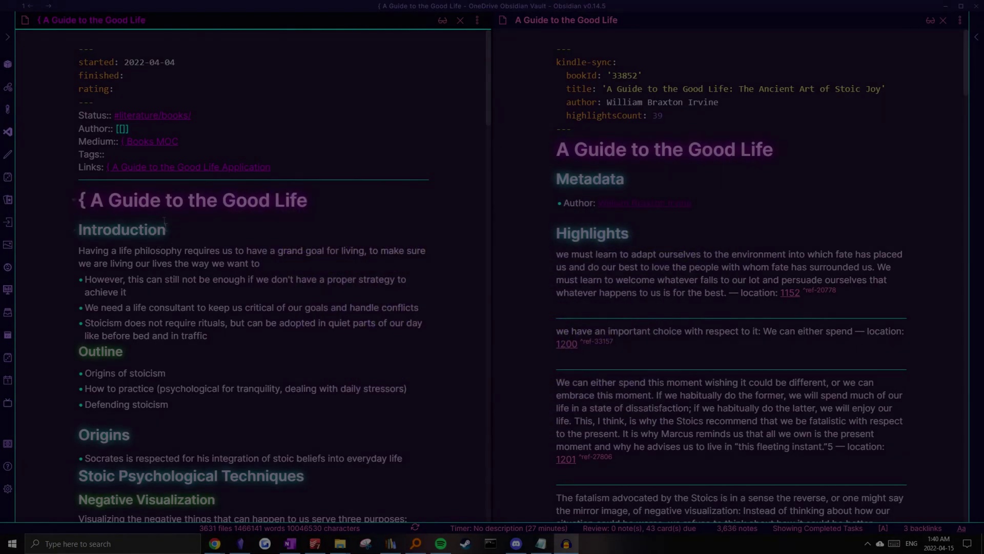
Look through the book notes on A Guide to the Good Life and the synced Kindle highlights beside them
scroll(174, 274, down, 1)
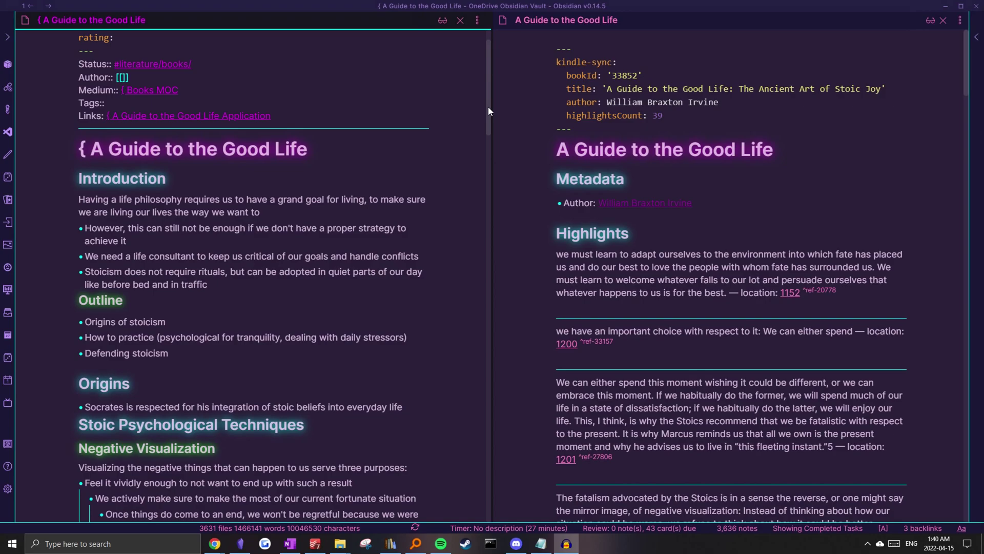
drag(488, 107, 498, 285)
scroll(677, 252, down, 1)
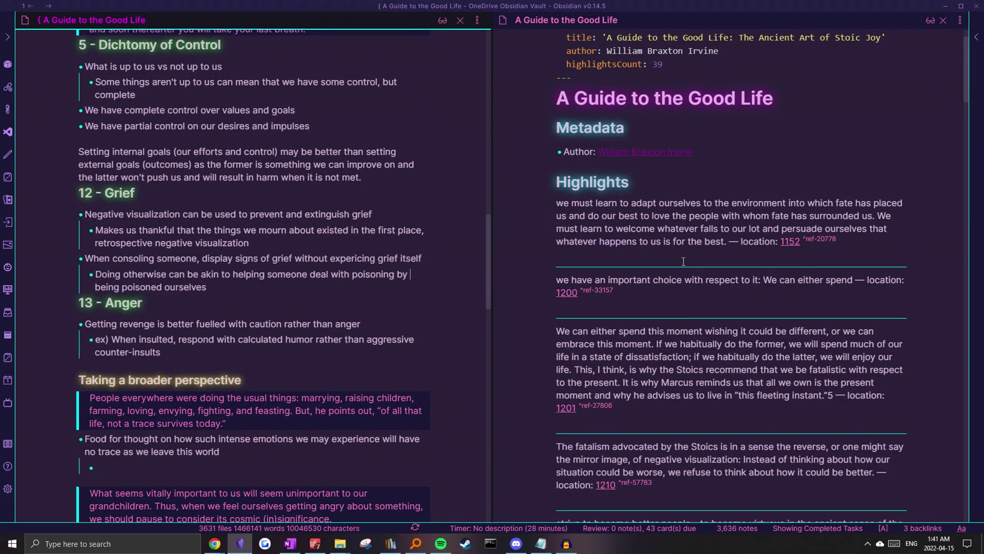
scroll(656, 178, down, 2)
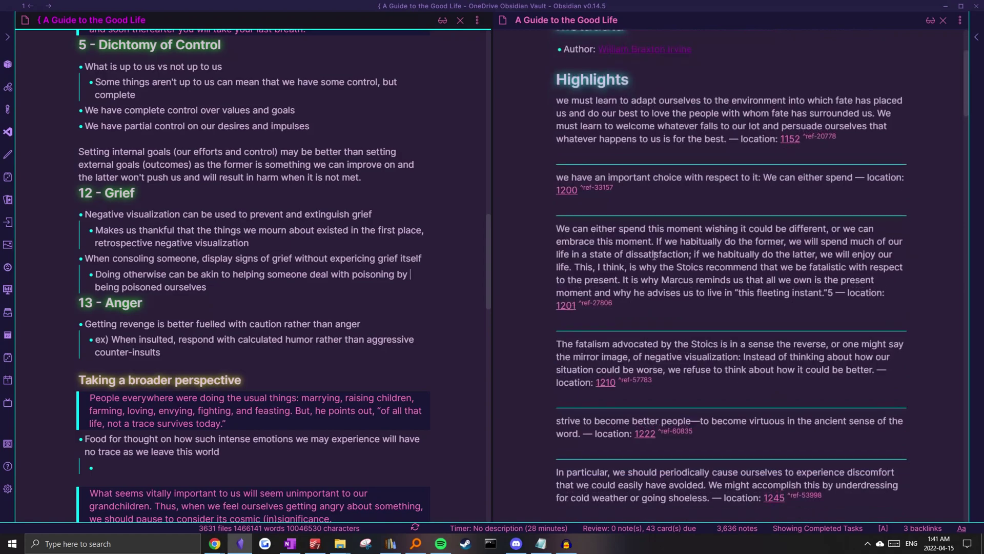
drag(610, 149, 824, 401)
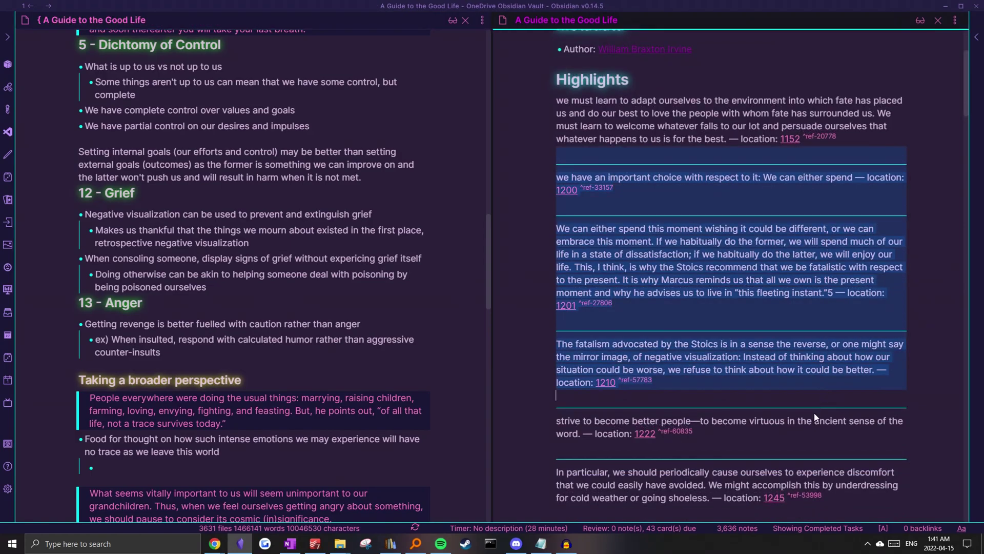
click(816, 414)
scroll(774, 376, down, 2)
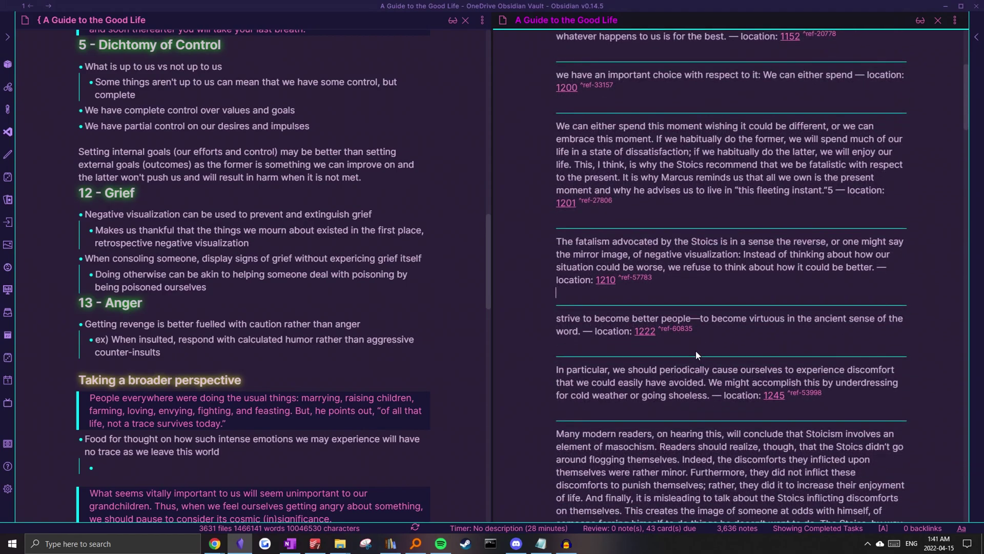
scroll(696, 354, up, 5)
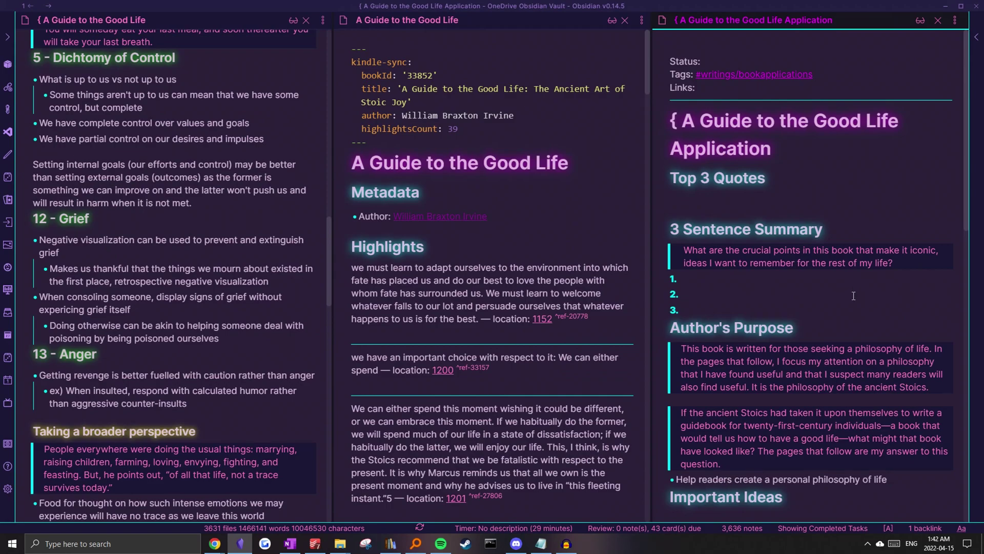
Review the upper sections of the application note, including Top 3 Quotes, 3 Sentence Summary and Author's Purpose
scroll(849, 291, down, 1)
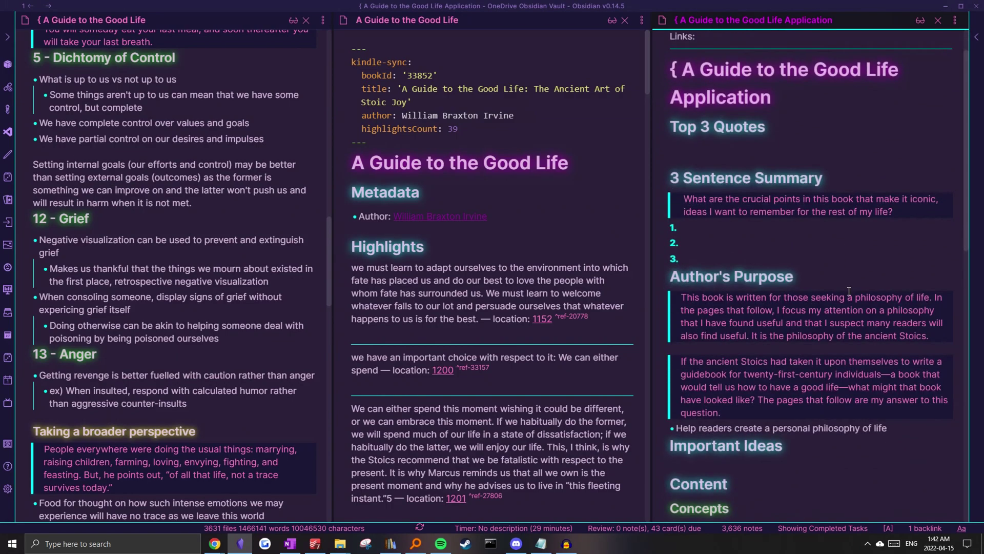
scroll(849, 291, down, 1)
scroll(820, 272, up, 2)
scroll(804, 258, down, 1)
scroll(804, 258, down, 3)
scroll(784, 235, up, 3)
drag(687, 128, 793, 147)
drag(711, 178, 835, 187)
scroll(827, 201, down, 1)
scroll(827, 202, down, 3)
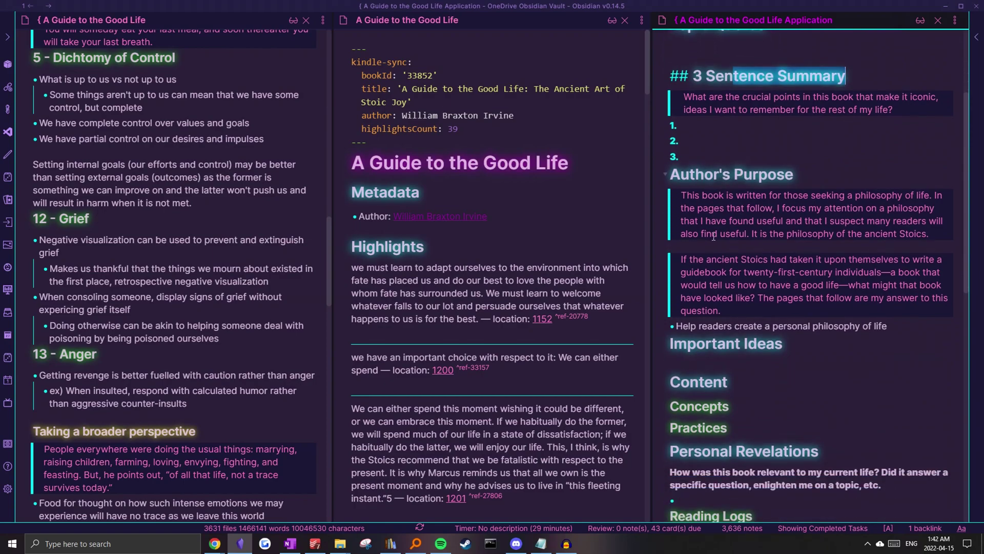
Review the application note's Content, Personal Revelations, Future Plans and Book Implementation sections
drag(670, 279, 765, 348)
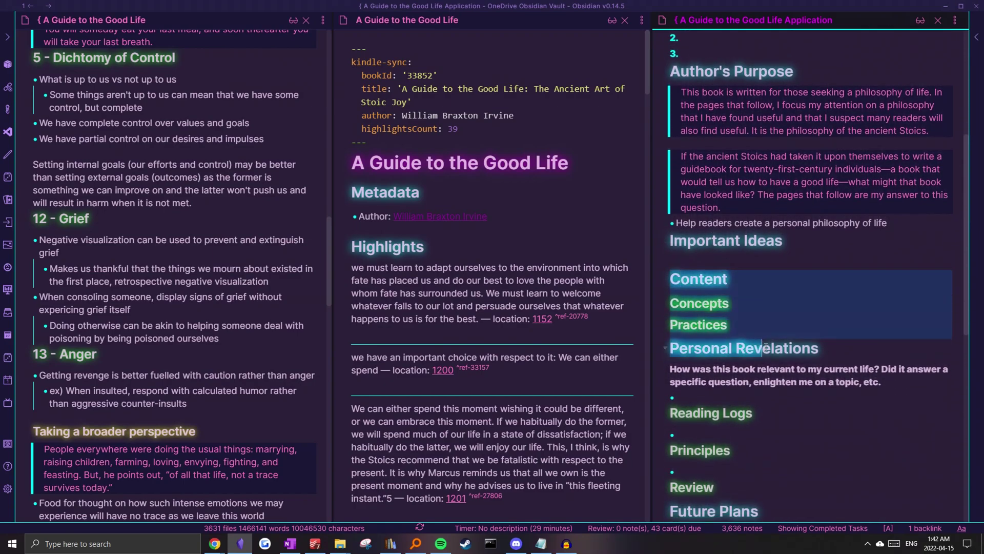
scroll(769, 348, down, 1)
click(718, 302)
drag(694, 297, 809, 384)
scroll(779, 379, down, 2)
scroll(780, 380, down, 2)
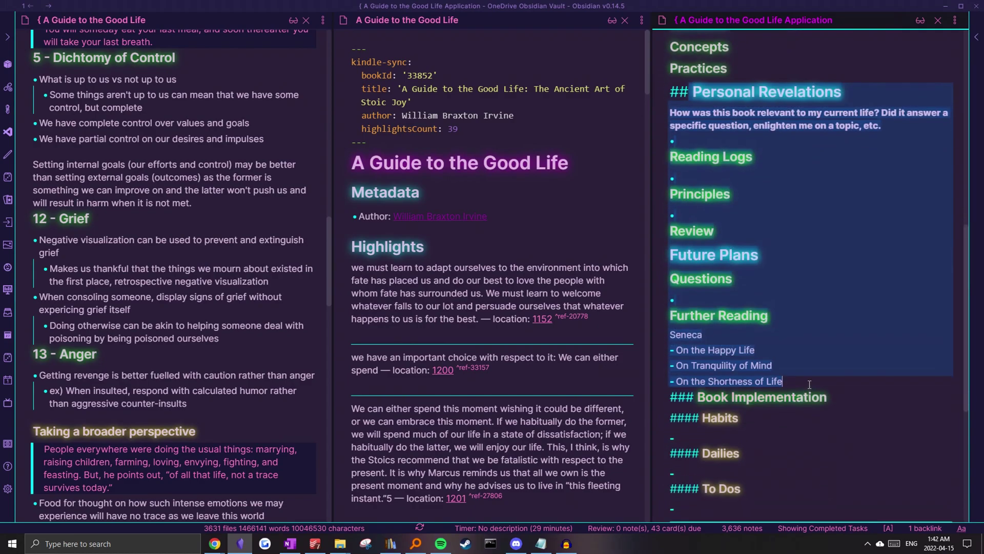
scroll(800, 383, down, 2)
click(743, 376)
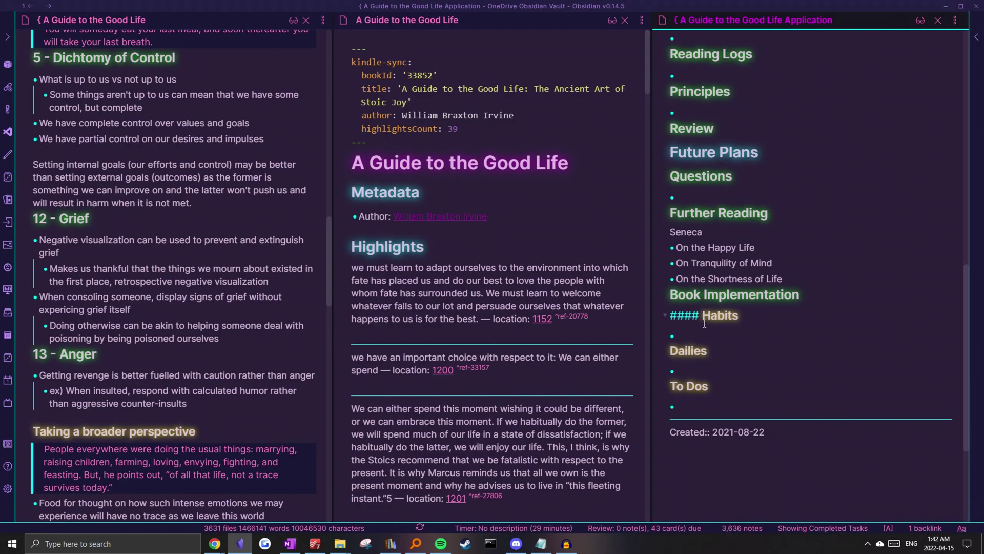
scroll(705, 323, up, 2)
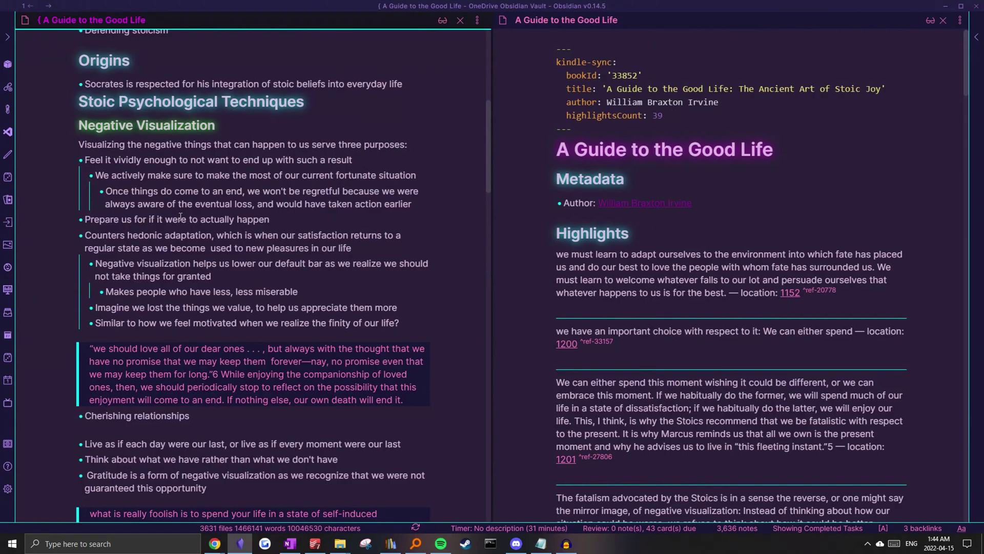
Read through the book note's chapter notes from Negative Visualization down to 18 - Dying
scroll(180, 217, up, 1)
drag(88, 177, 228, 181)
click(248, 226)
scroll(241, 226, down, 3)
scroll(237, 224, down, 5)
scroll(133, 241, down, 2)
drag(95, 206, 182, 322)
click(182, 322)
scroll(179, 313, down, 4)
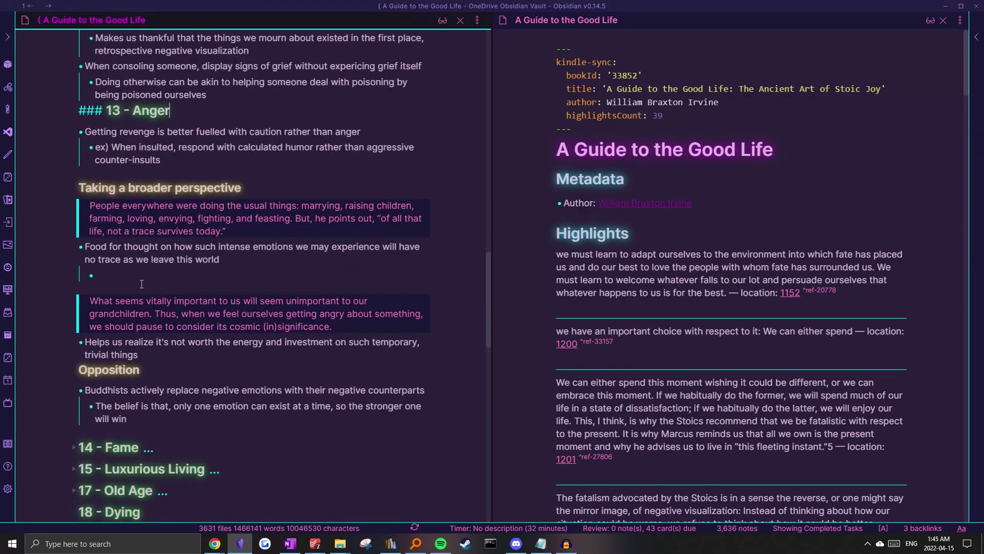
scroll(114, 270, down, 4)
drag(106, 246, 223, 273)
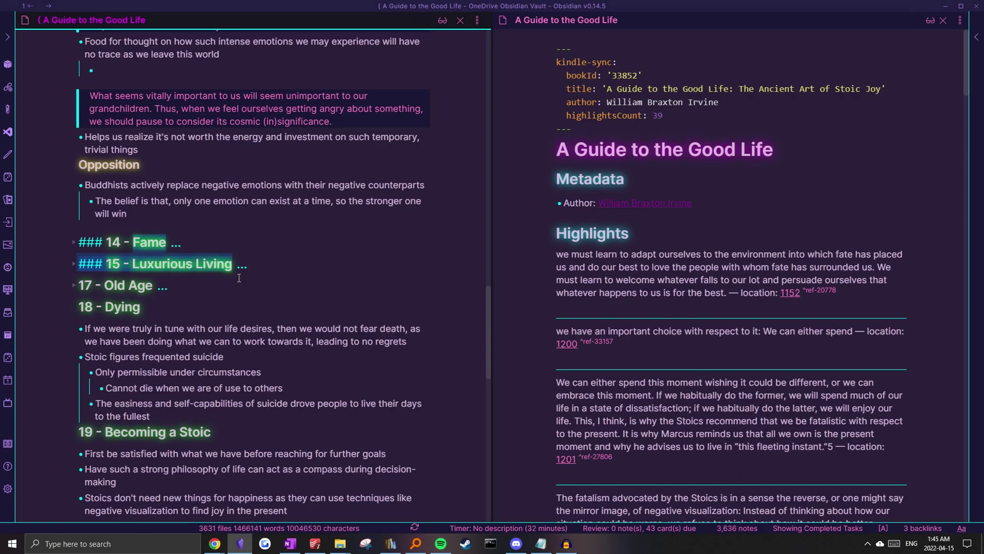
scroll(239, 278, down, 4)
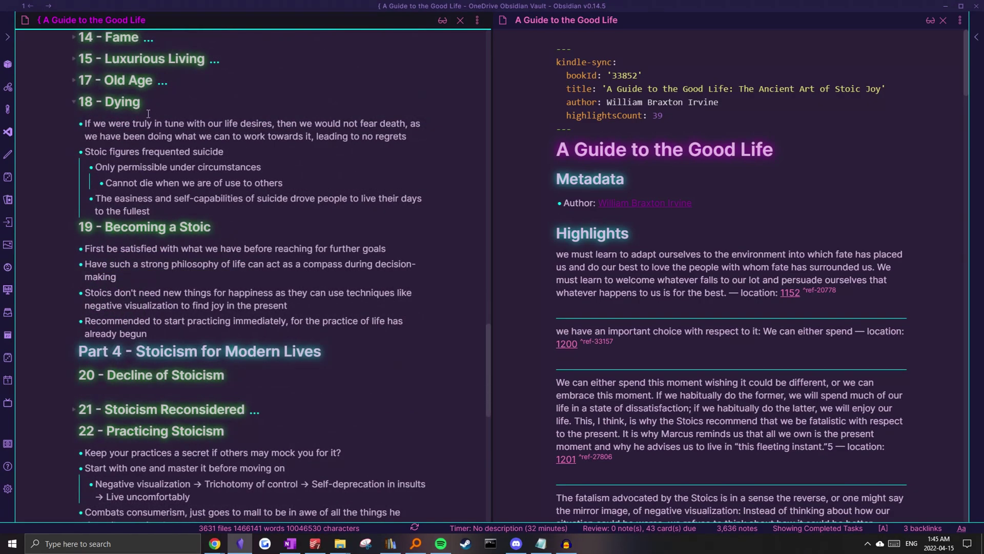
click(194, 136)
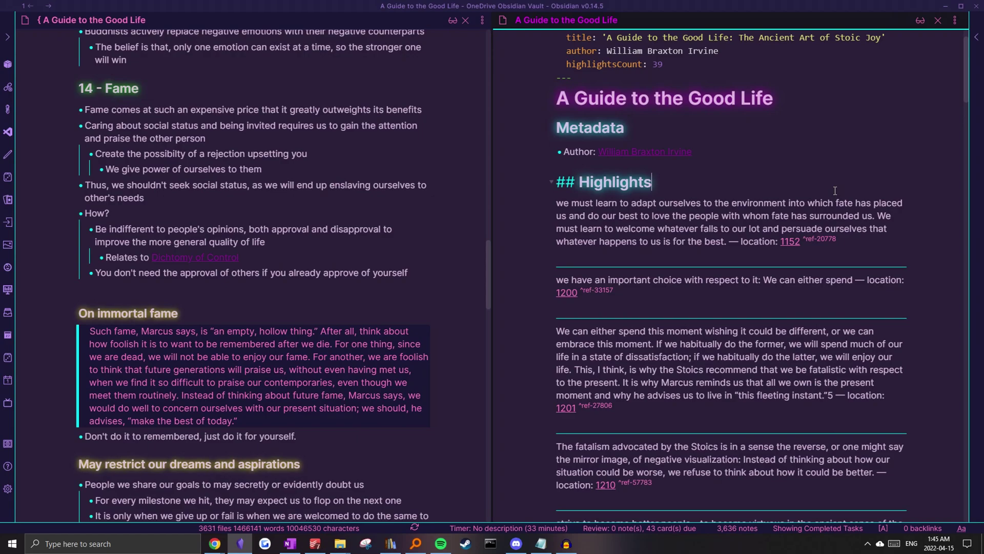
Open the Stoicism MOC note in the pane holding the Kindle highlights and go to its Principles section
key(ctrl+o)
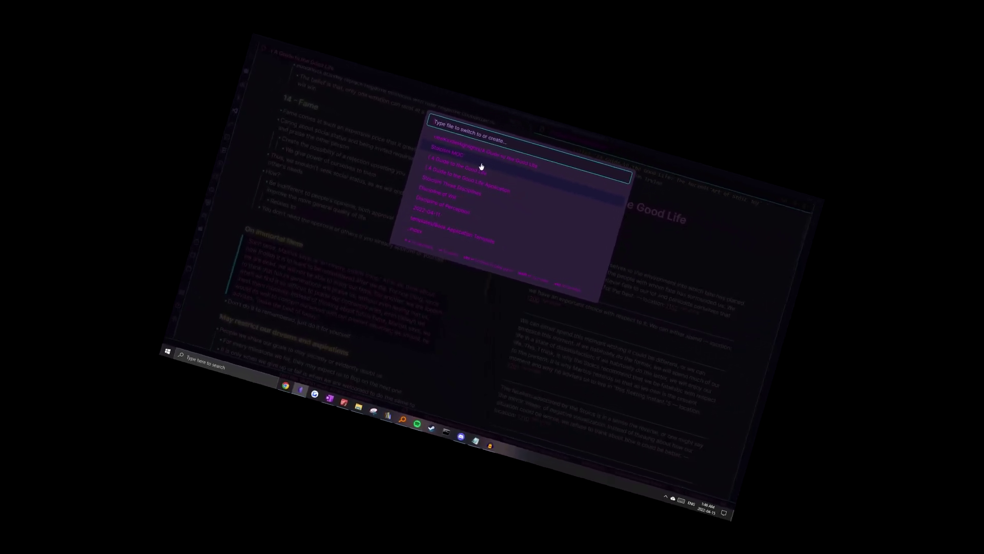
click(506, 198)
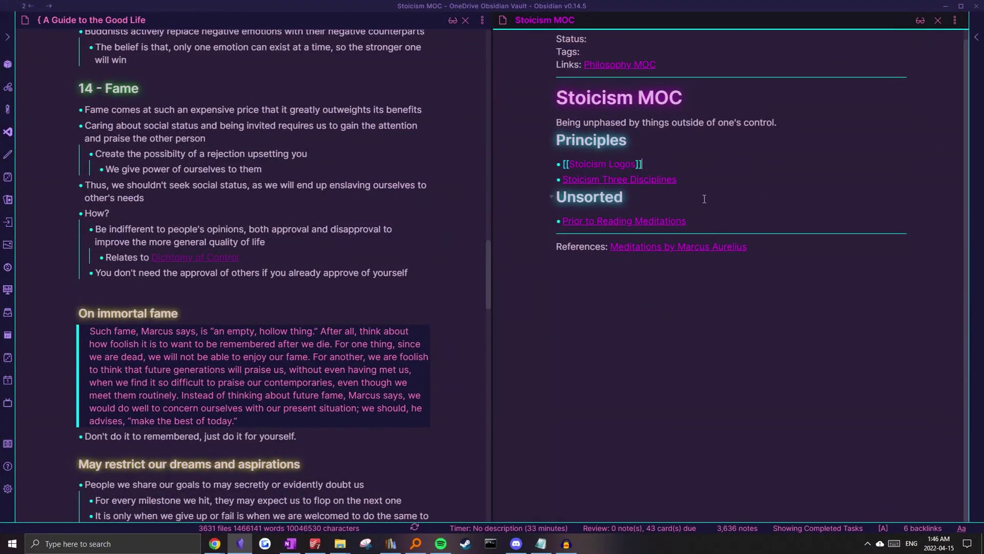
click(688, 173)
click(648, 148)
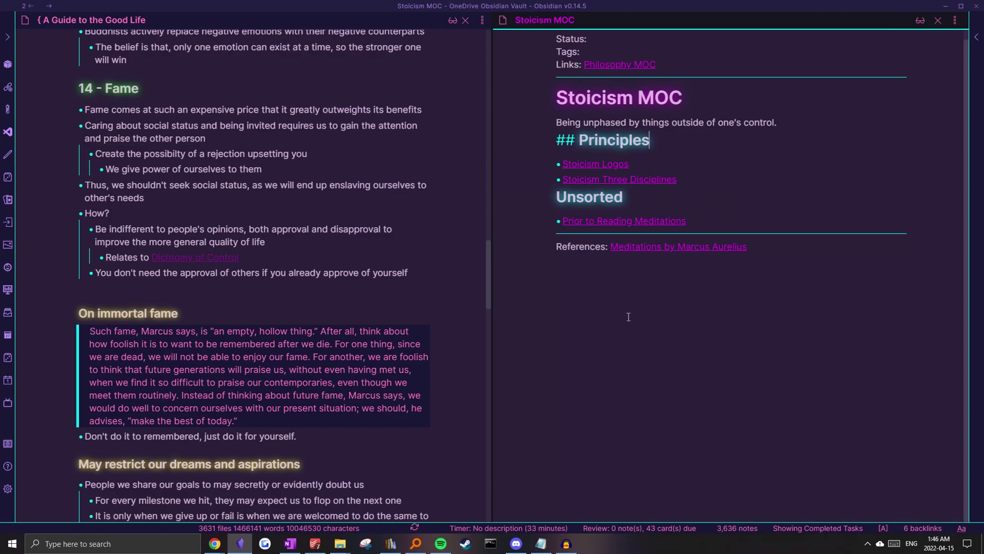
Consult the Negative Visualization section of the book note and add a level-three heading "Practices" below Stoicism Three Disciplines in Stoicism MOC
scroll(380, 205, up, 4)
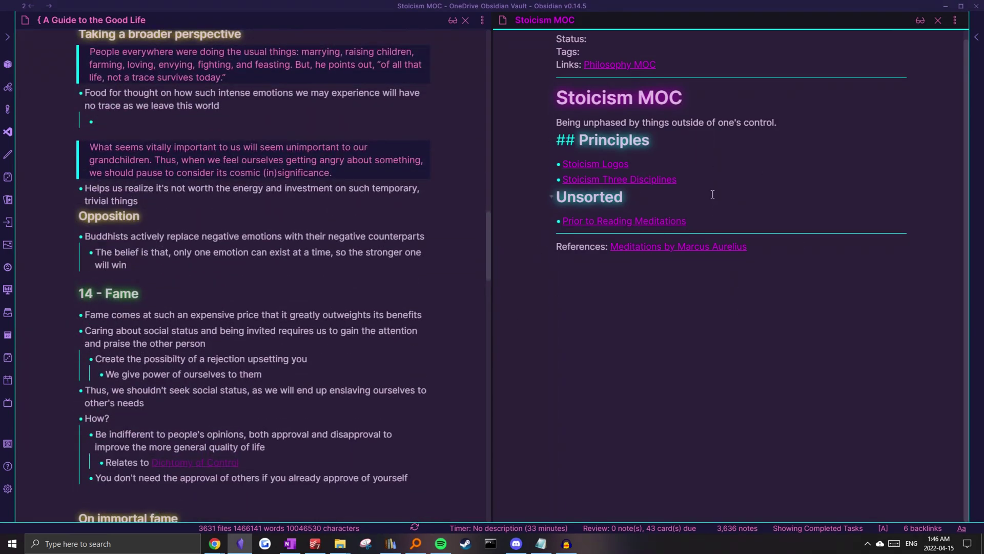
scroll(145, 319, up, 20)
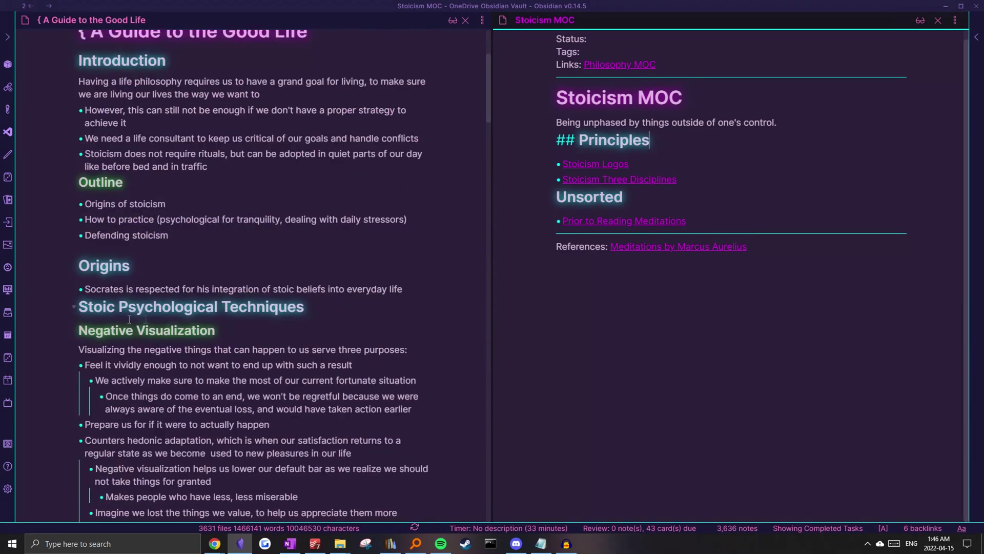
scroll(145, 319, down, 2)
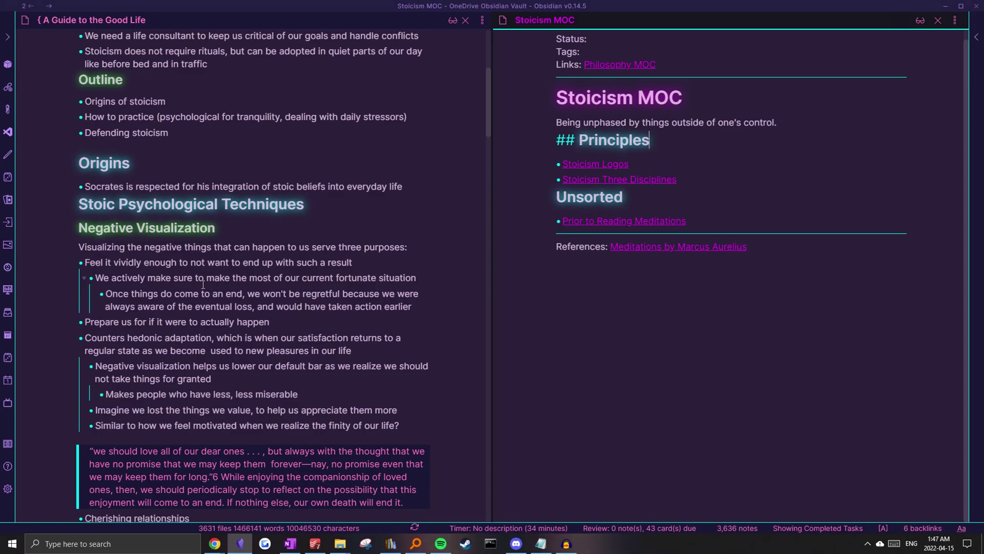
click(695, 181)
text(#)
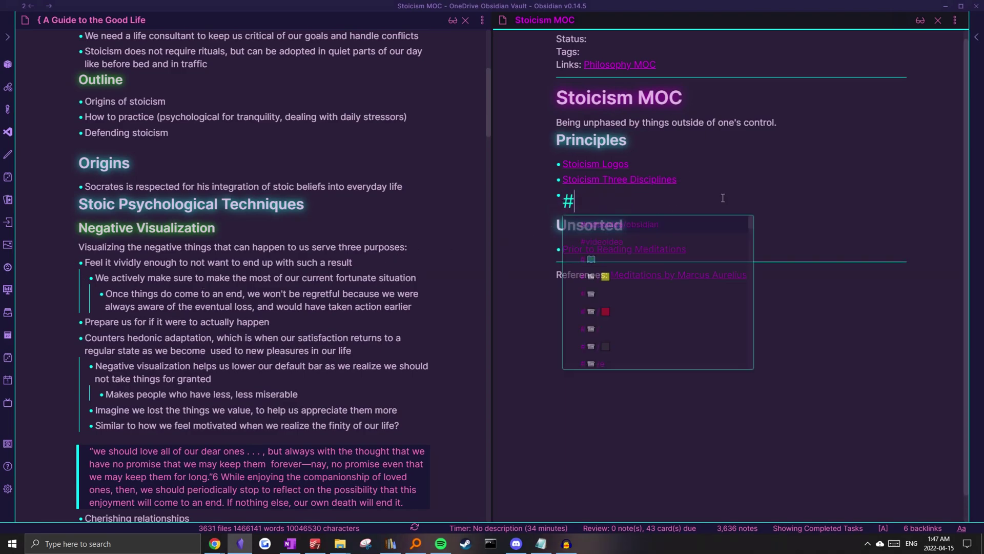
text(## Practices)
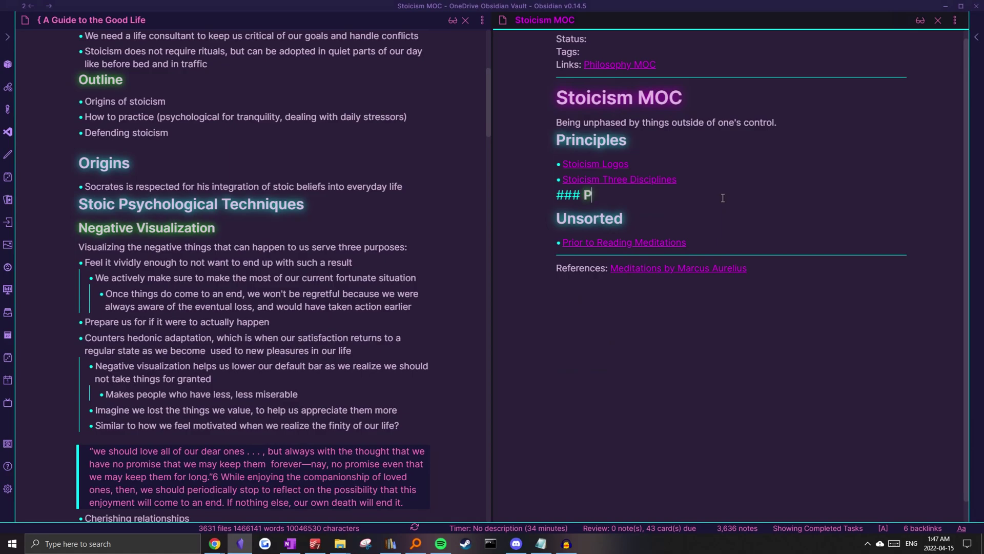
key(Return)
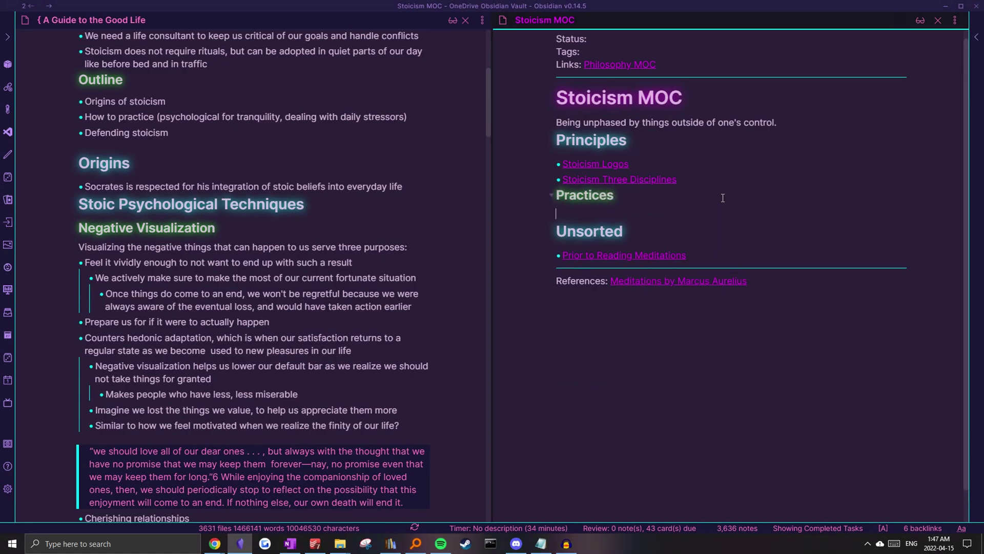
Add a bullet linking to "Negative Visualization" under Practices and open the linked note
text(- )
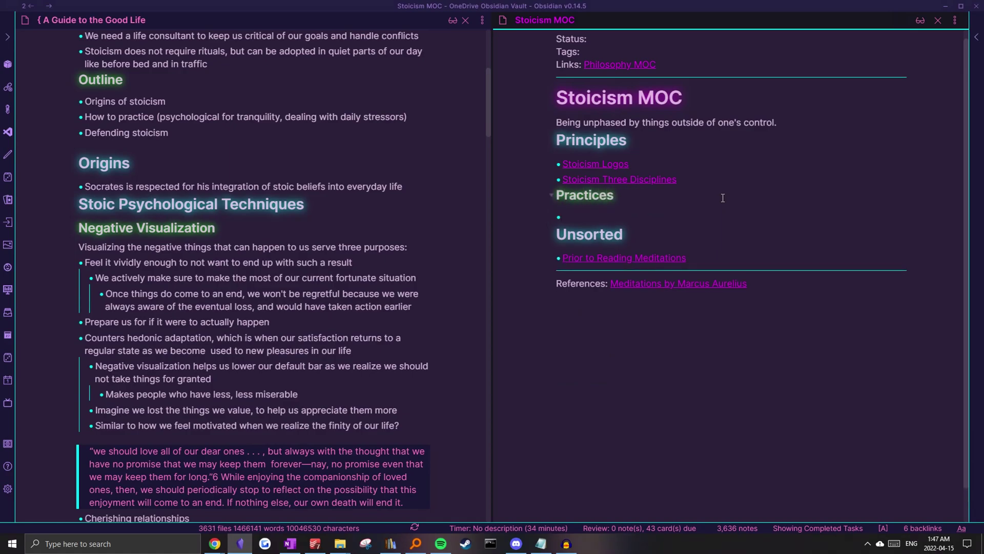
text([[nogative Vis)
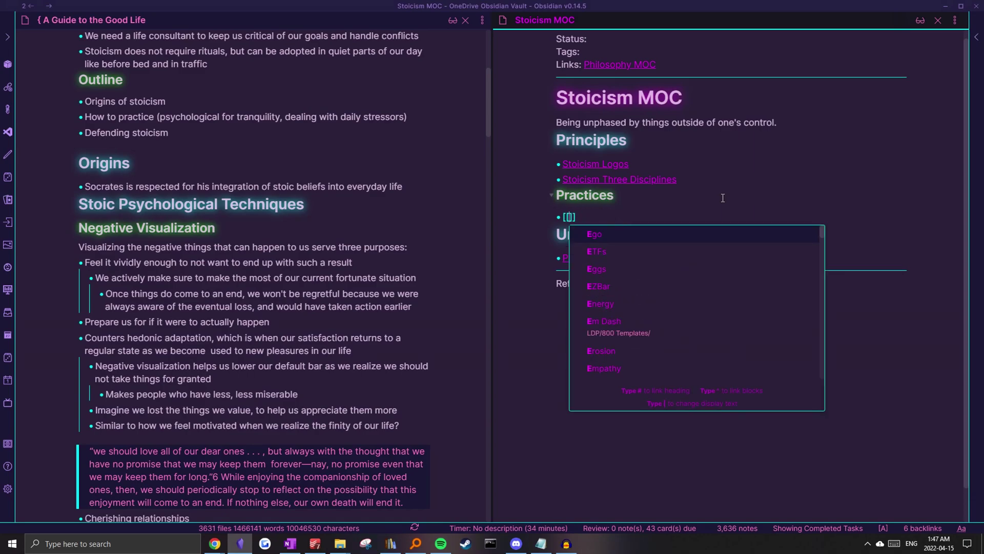
text(ualization)
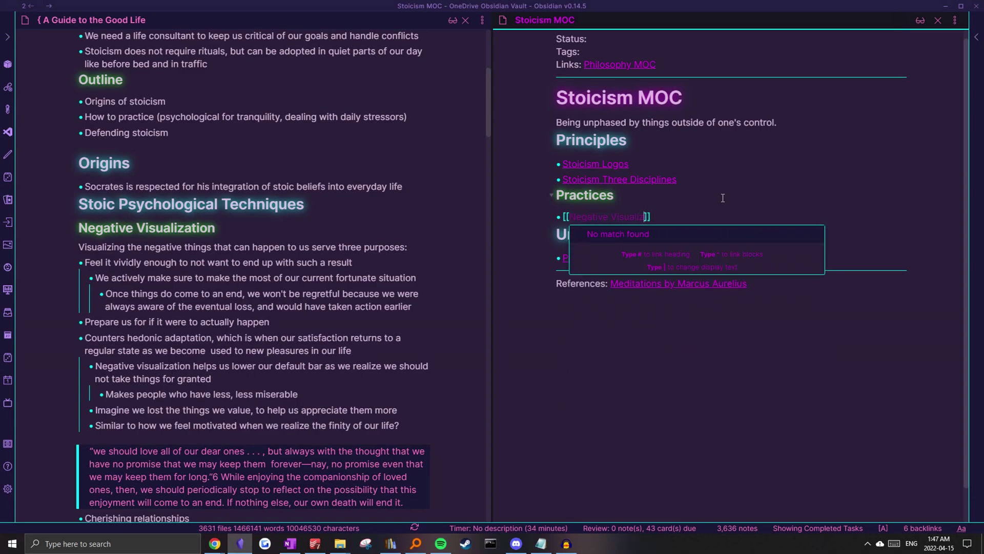
key(Return)
click(646, 207)
click(641, 220)
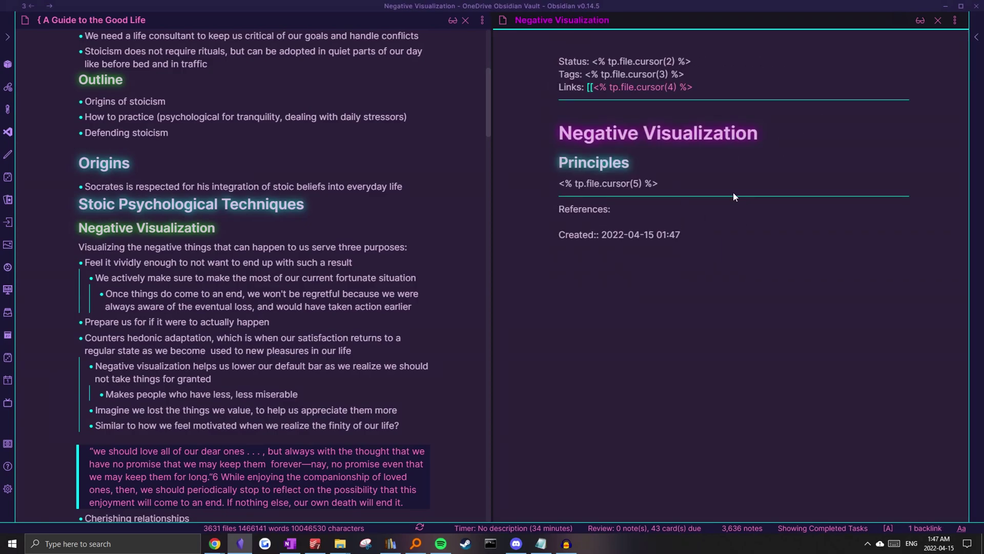
Open the "{ A Guide to the Good Life Application" note in a new split pane and add a bulleted Negative Visualization link under Concepts
key(ctrl+backslash)
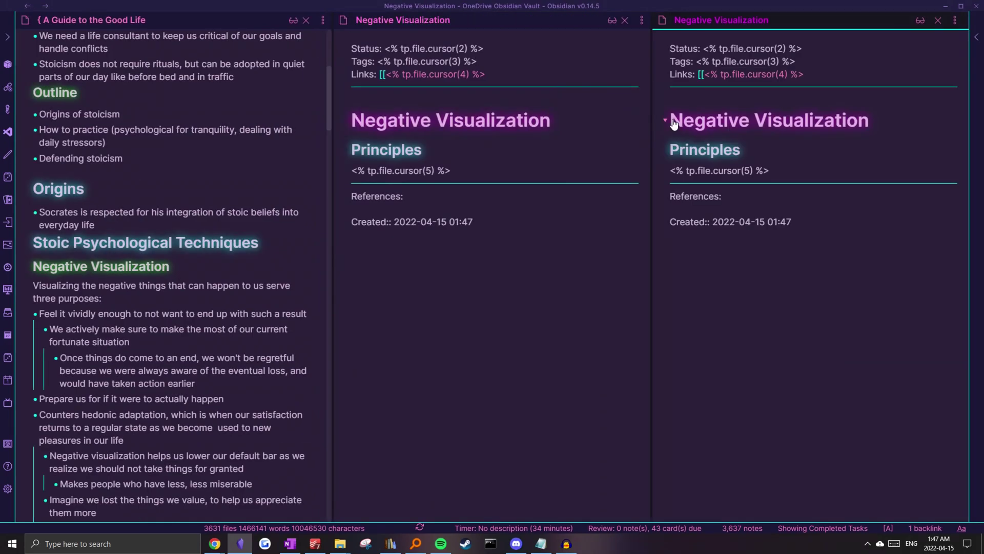
key(ctrl+alt+Left)
click(743, 201)
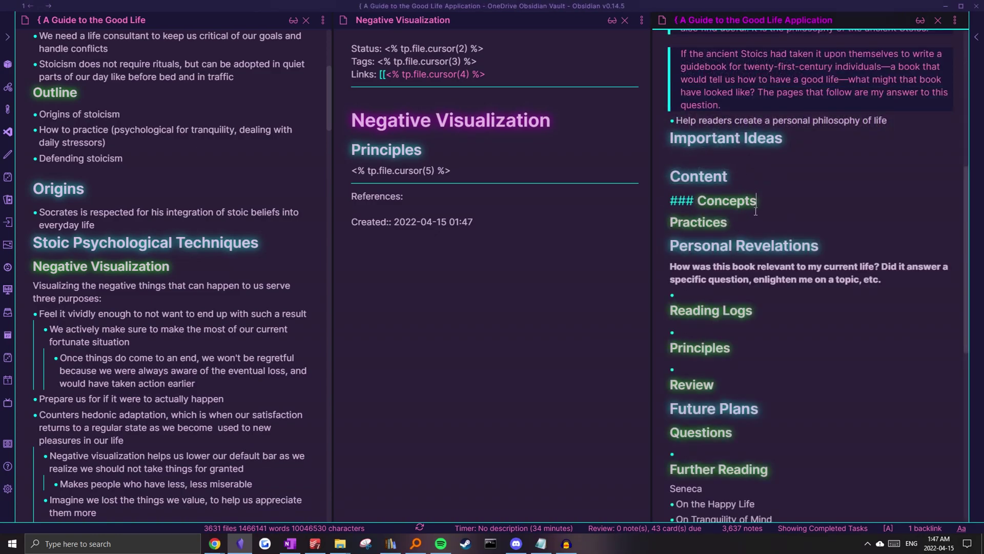
key(Return)
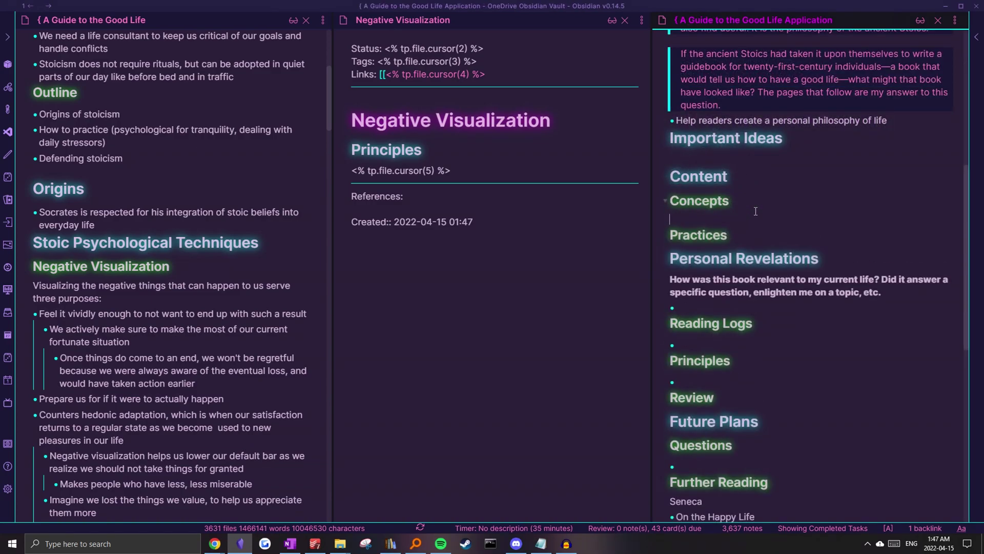
text(-)
text([[Negative Visualization]])
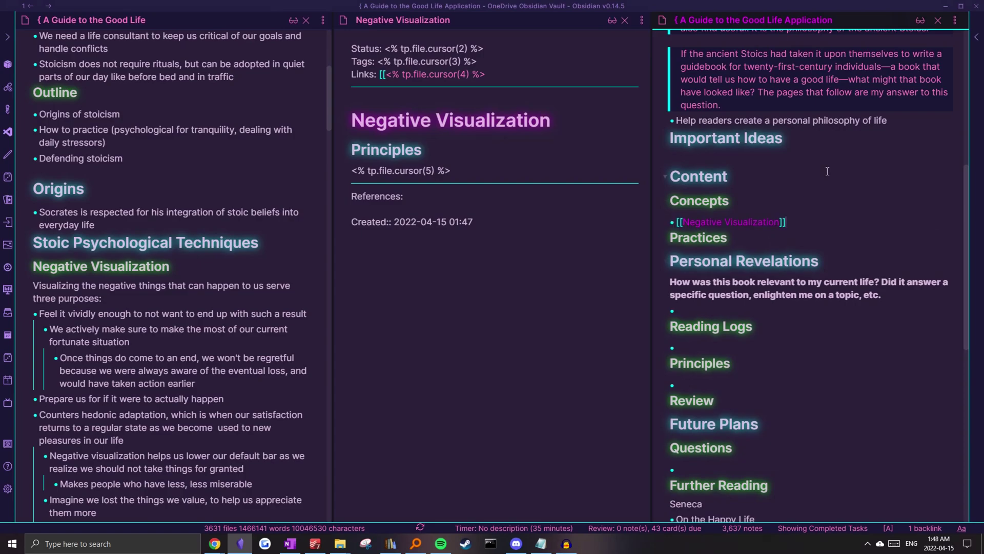
Show the backlinks of the Negative Visualization note in the side panel
click(978, 39)
click(416, 108)
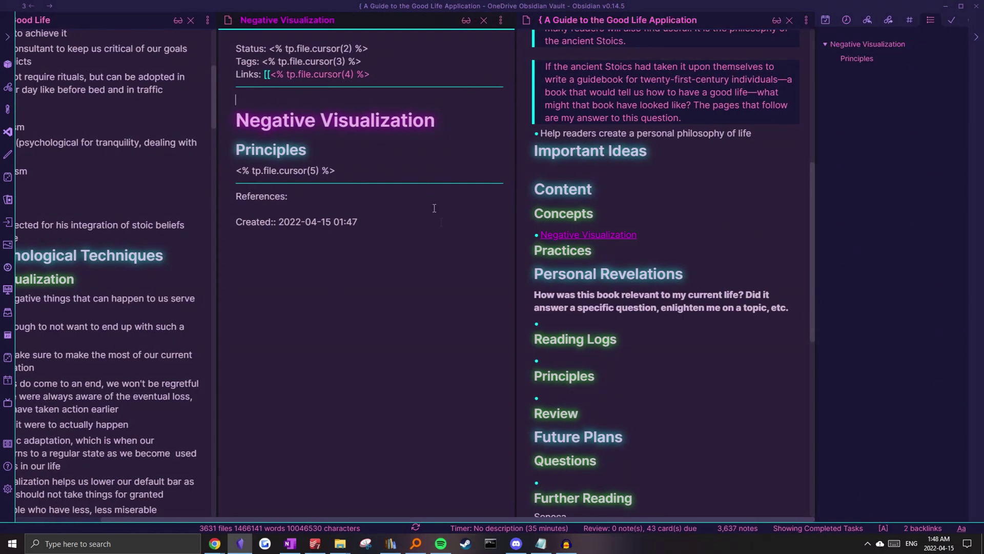
click(868, 20)
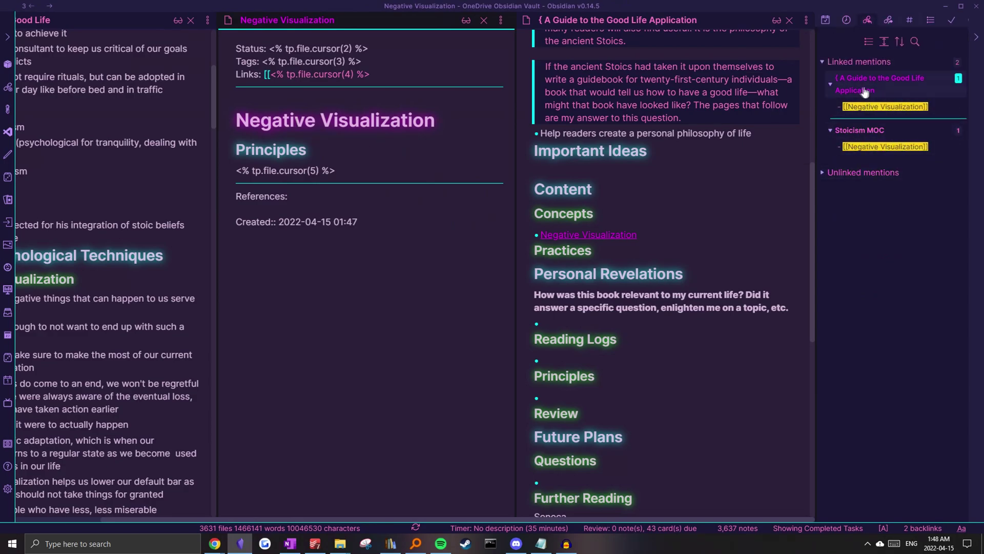
Clear the template placeholders from the Status, Tags and Links fields of the Negative Visualization note
click(690, 106)
click(682, 193)
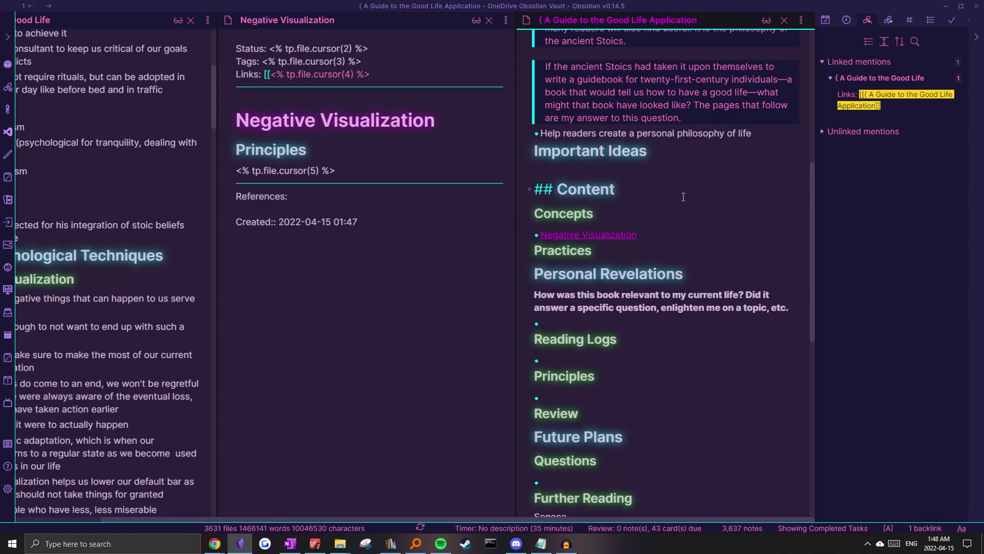
click(324, 77)
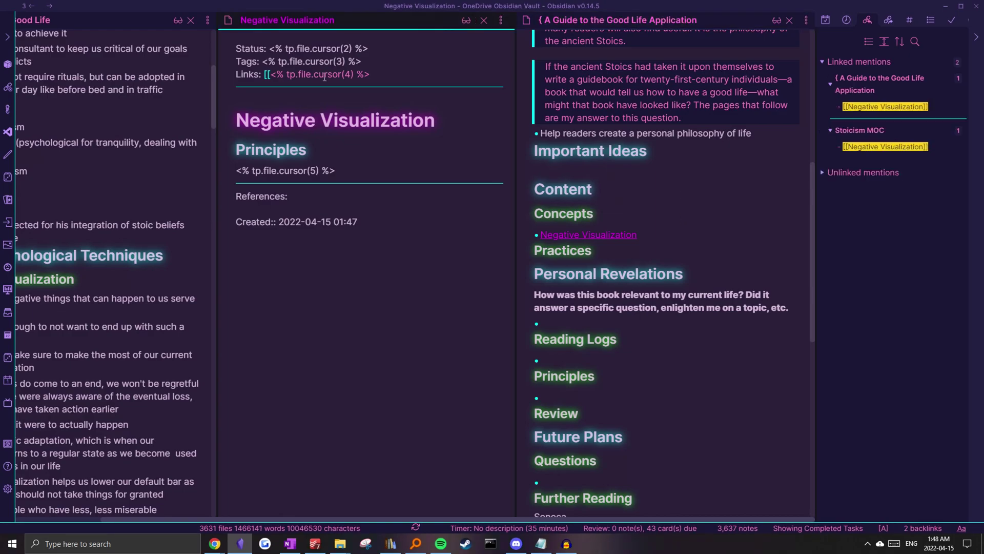
key(alt+Tab)
key(alt+Tab)
key(alt+Tab)
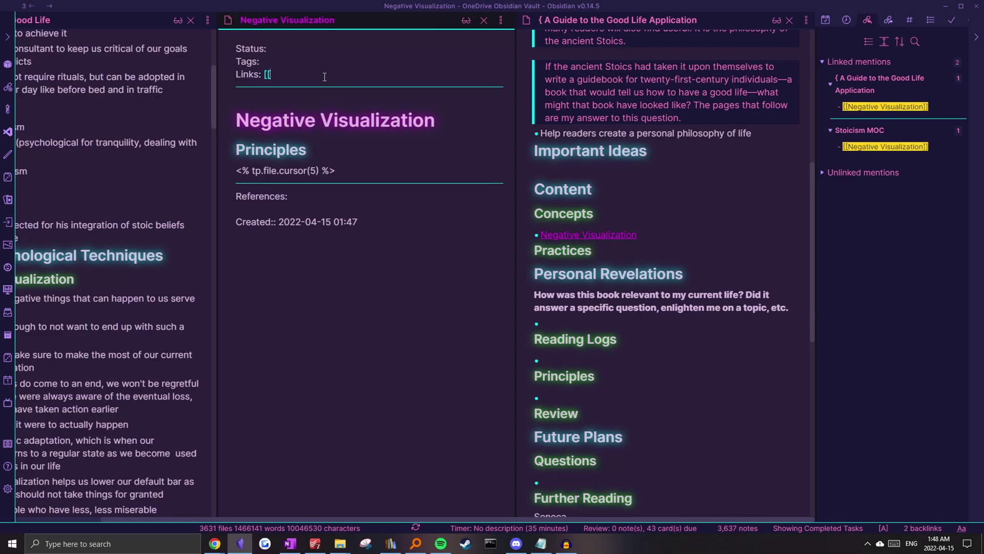
Complete the note's Links field with a link to the Practices heading of Stoicism MOC
text(Stoicism)
click(329, 91)
text(#S)
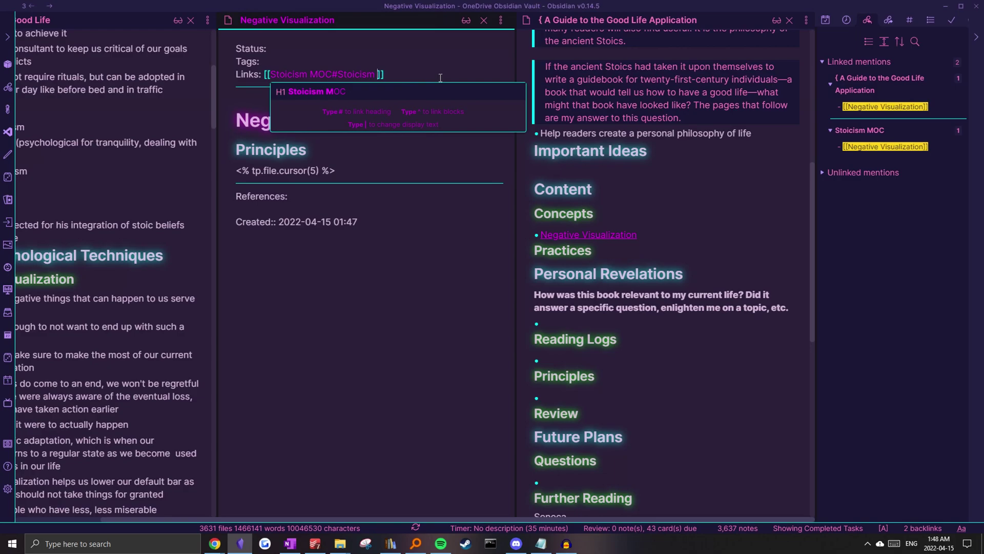
key(BackSpace)
text(Pr)
click(279, 92)
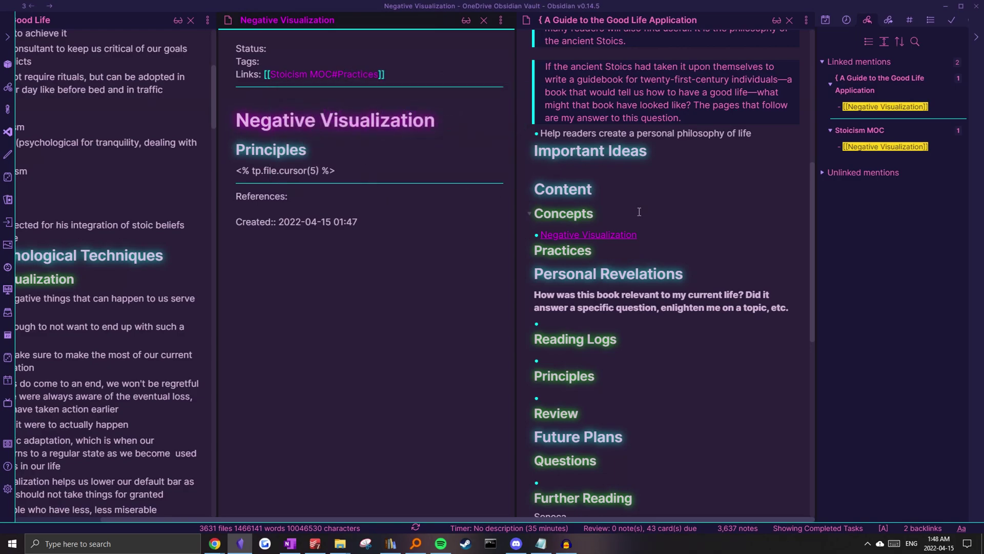
Review and copy all notes and quotes under the Negative Visualization heading of the "{ A Guide to the Good Life" note
scroll(291, 230, left, 2)
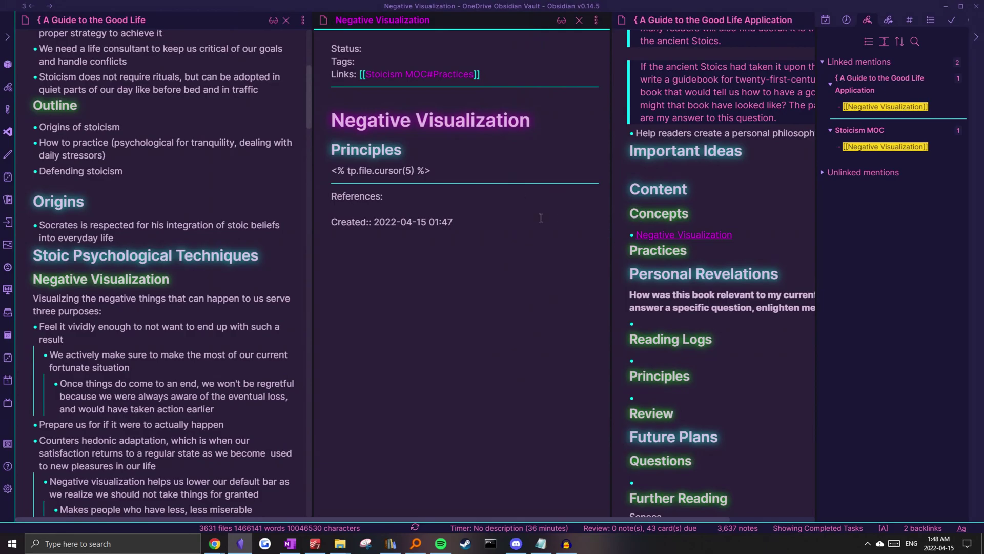
scroll(148, 280, down, 10)
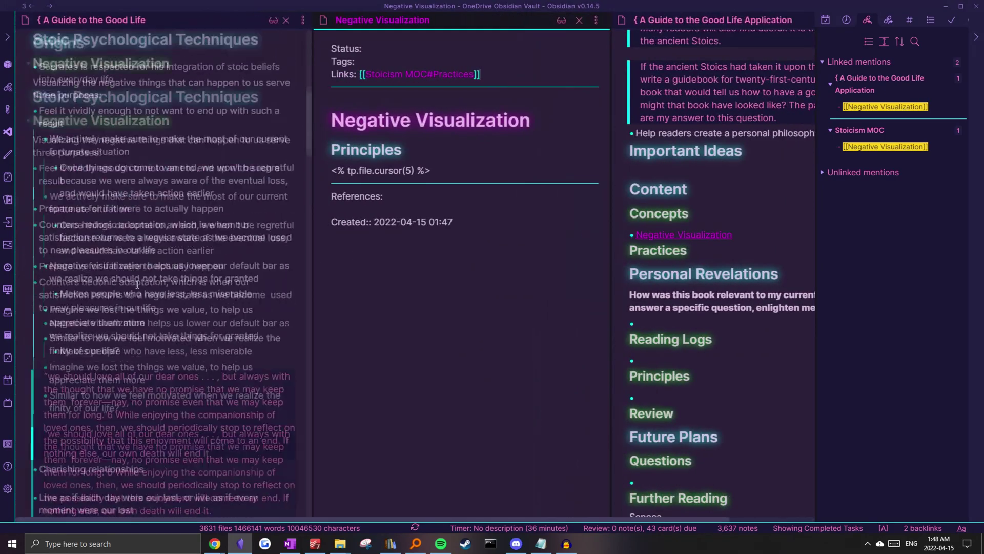
scroll(148, 280, up, 8)
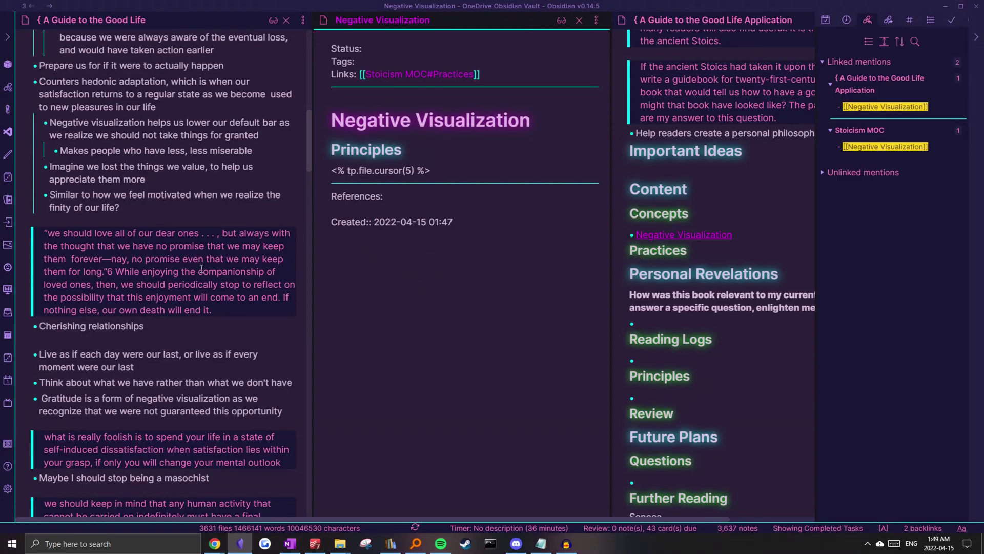
scroll(136, 355, up, 6)
scroll(135, 356, down, 5)
scroll(136, 356, down, 5)
click(254, 339)
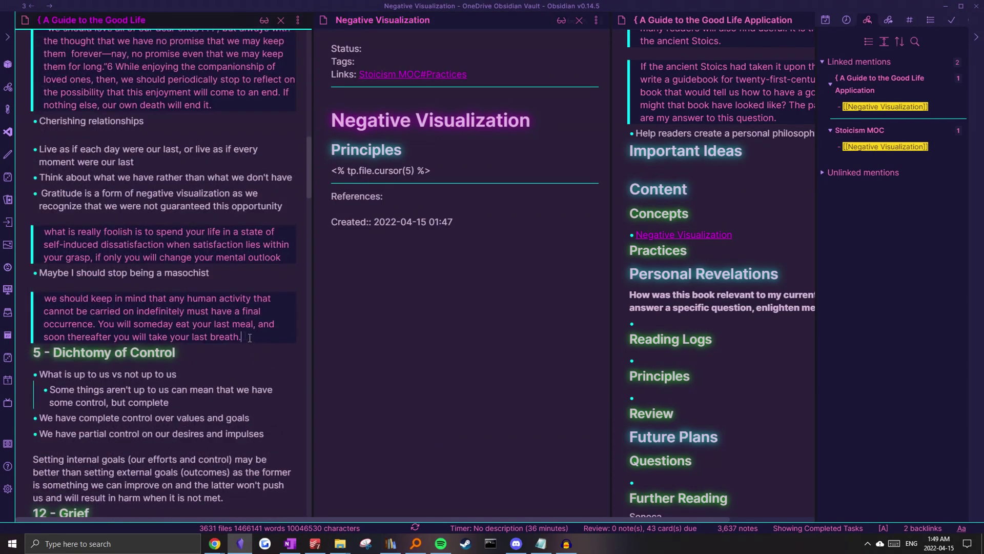
Replace the template placeholder under Principles in the Negative Visualization note with the copied notes and quotes
click(443, 171)
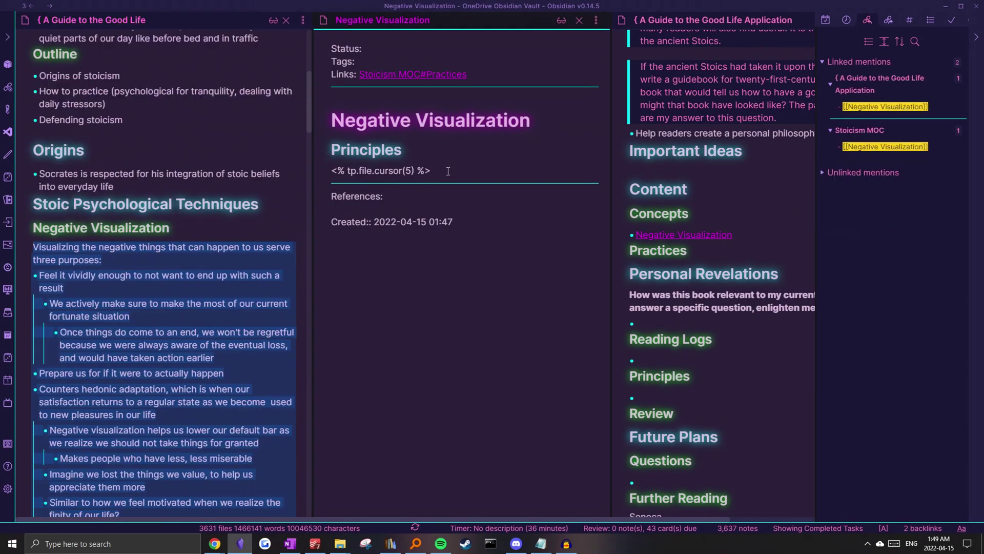
key(ctrl+BackSpace)
key(ctrl+BackSpace)
key(ctrl+BackSpace)
key(ctrl+BackSpace)
key(ctrl+BackSpace)
key(ctrl+BackSpace)
key(ctrl+BackSpace)
key(ctrl+BackSpace)
key(ctrl+BackSpace)
key(ctrl+BackSpace)
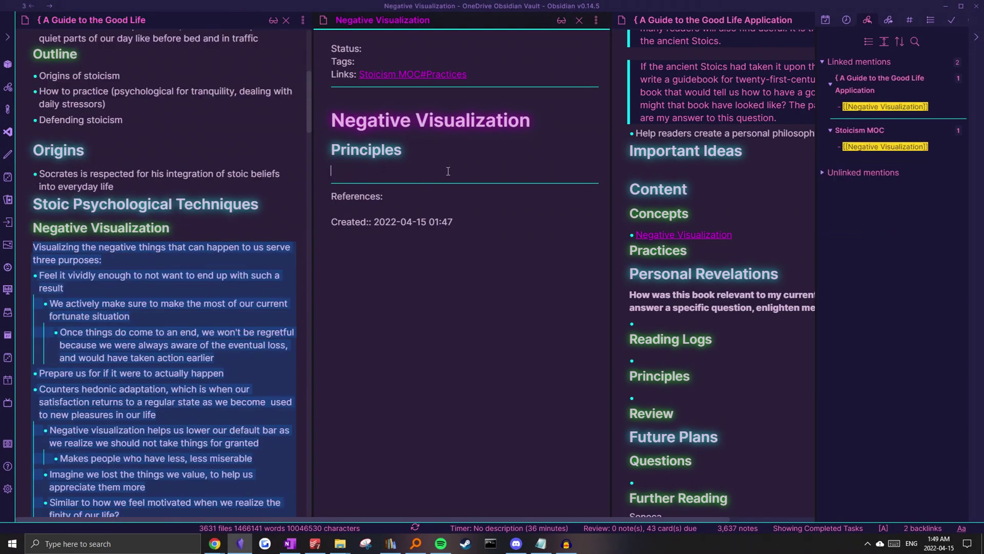
key(ctrl+v)
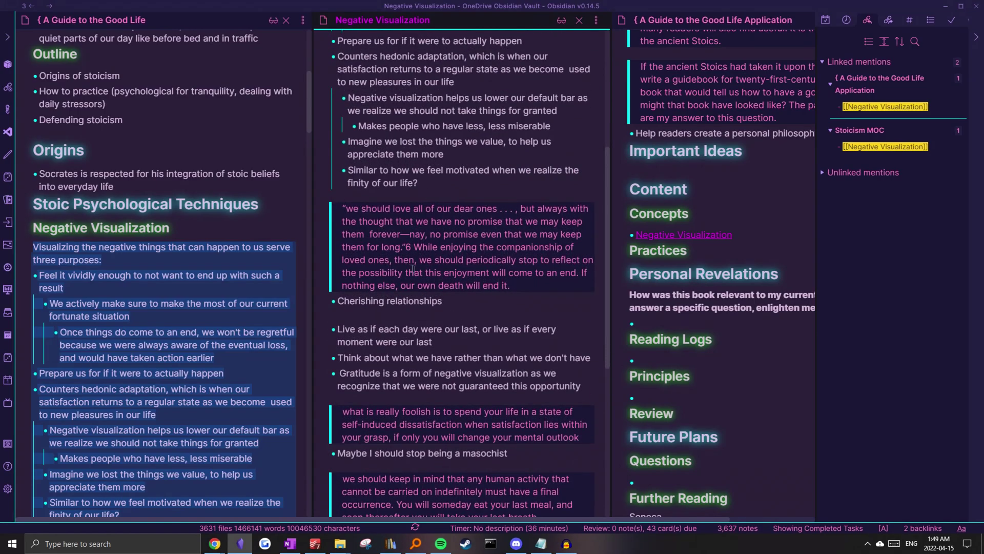
Insert a level-three heading "Example" above the quote beginning "we should love all of our dear ones"
scroll(413, 269, up, 1)
scroll(398, 266, down, 1)
drag(464, 300, 315, 208)
click(365, 203)
key(Return)
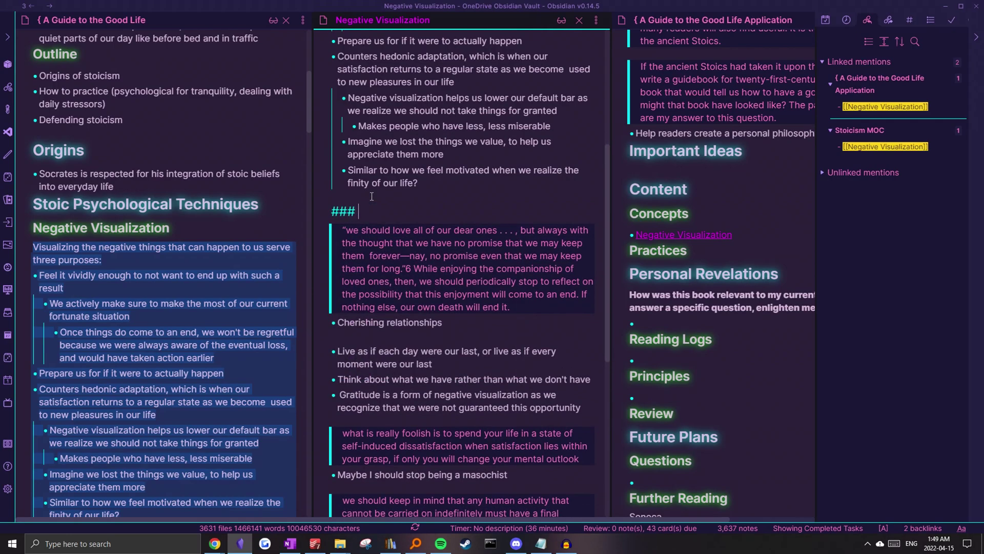
text(Examples)
key(BackSpace)
Move the quote beginning "we should keep in mind" from the end of the notes to directly below the Negative Visualization title
scroll(382, 199, down, 2)
click(479, 396)
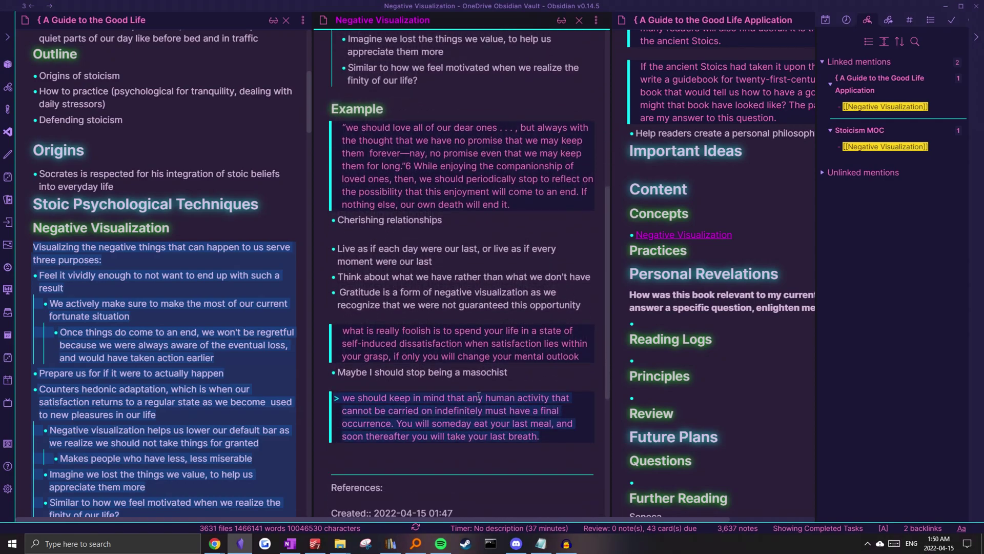
scroll(431, 272, up, 7)
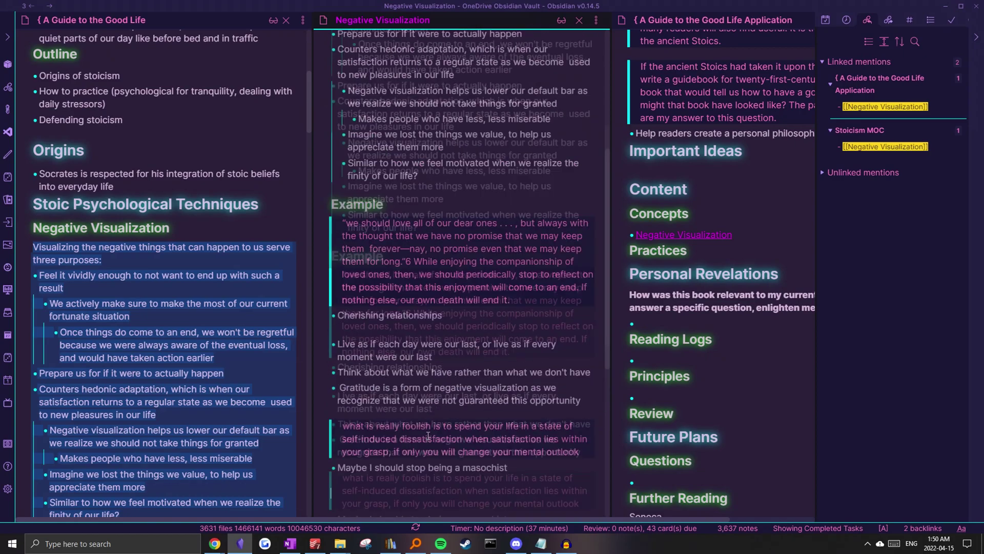
text(we should keep in mind that any human activity that cannot be carried on indefinitely must have a final occurrence. You will someday eat your last meal, and soon thereafter you will take your last breath.)
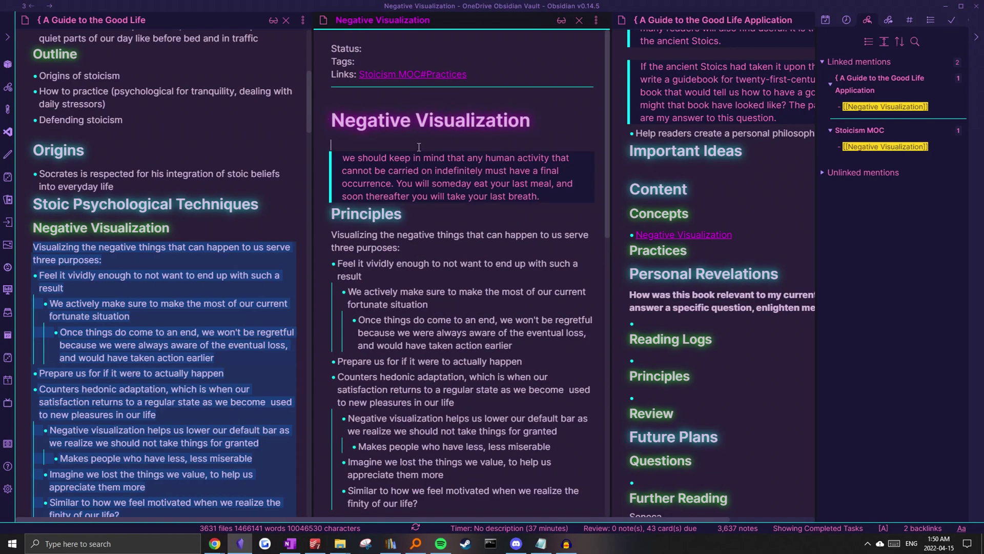
scroll(452, 166, down, 1)
click(495, 120)
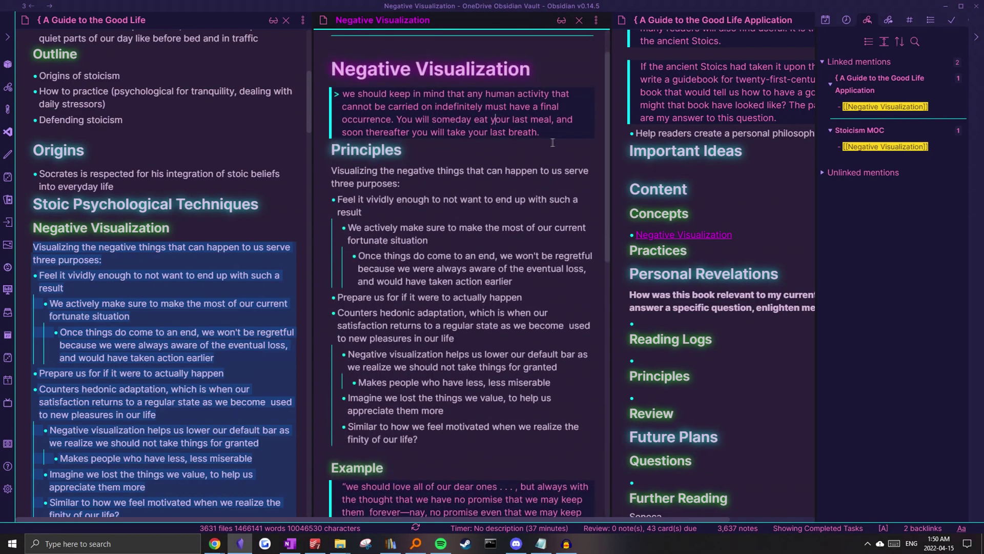
drag(559, 135, 332, 109)
click(437, 121)
Add a level-three heading "Mindset" above Example and move the three bullets on living each day as the last and gratitude under it
scroll(495, 149, down, 5)
click(453, 207)
text(### Mindset)
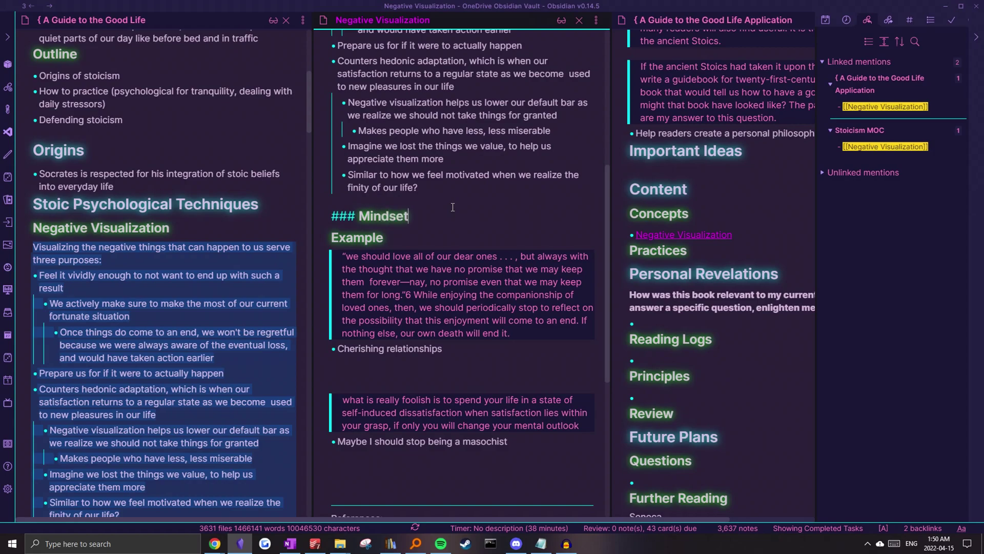
key(Return)
text(- Live as if each day were our last, or live as if every moment were our last - Think about what we have rather than what we don't have - Gratitude is a form of negative visualization as we recognize that we were not guaranteed this opportunity)
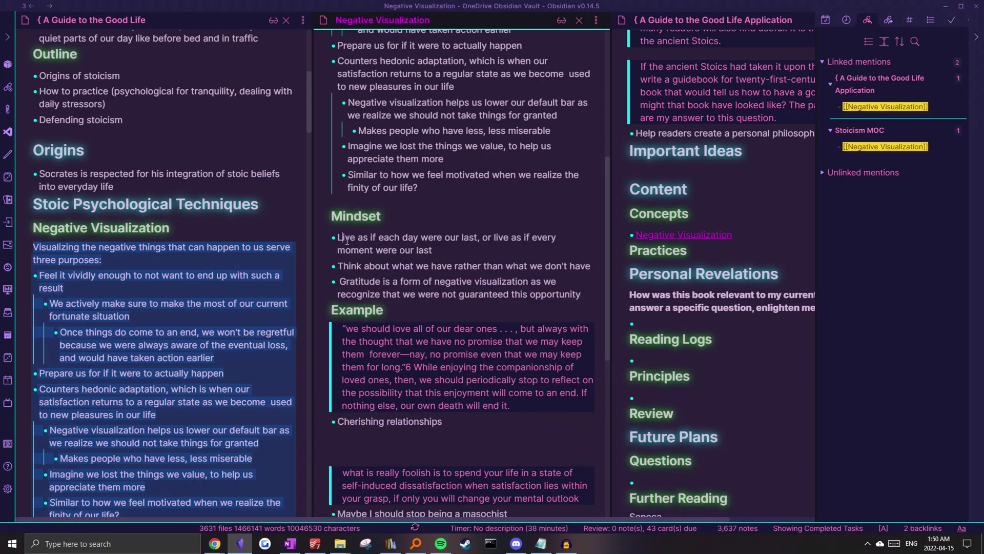
Move the "what is really foolish" quote and its comment up, removing the extra blank lines below "Cherishing relationships"
scroll(416, 376, down, 2)
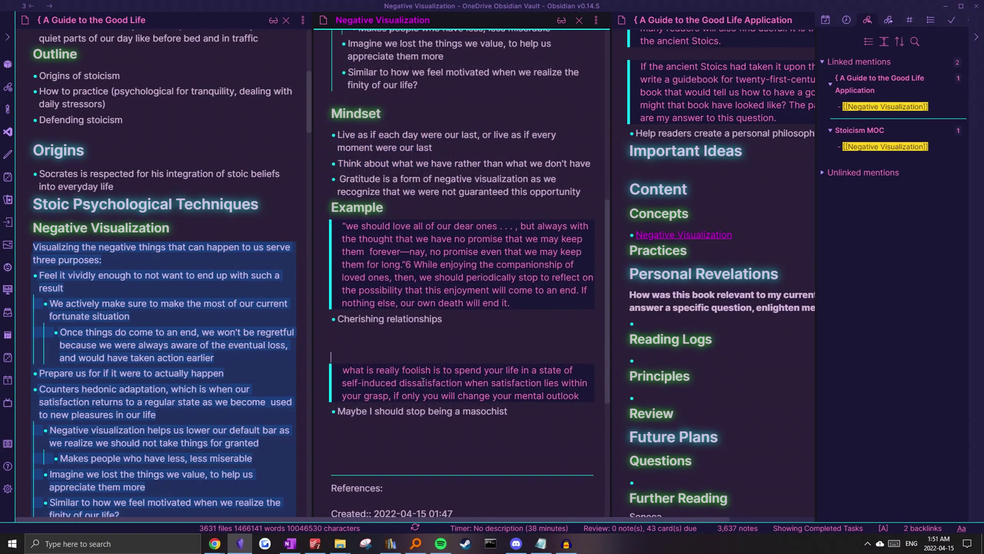
drag(509, 412, 332, 367)
key(ctrl+x)
key(BackSpace)
key(BackSpace)
key(ctrl+v)
Rename the level-three heading "Example" as "Quotes"
drag(388, 207, 306, 207)
text(Quotes)
key(BackSpace)
key(BackSpace)
key(BackSpace)
key(BackSpace)
key(BackSpace)
key(BackSpace)
text(### Quotes)
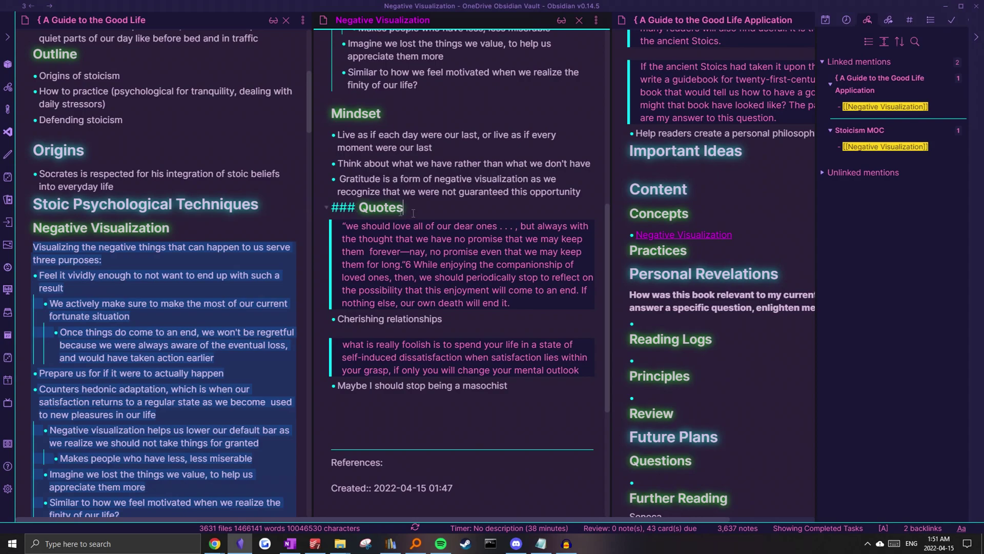
click(426, 262)
drag(393, 240, 474, 296)
click(474, 296)
scroll(491, 308, down, 1)
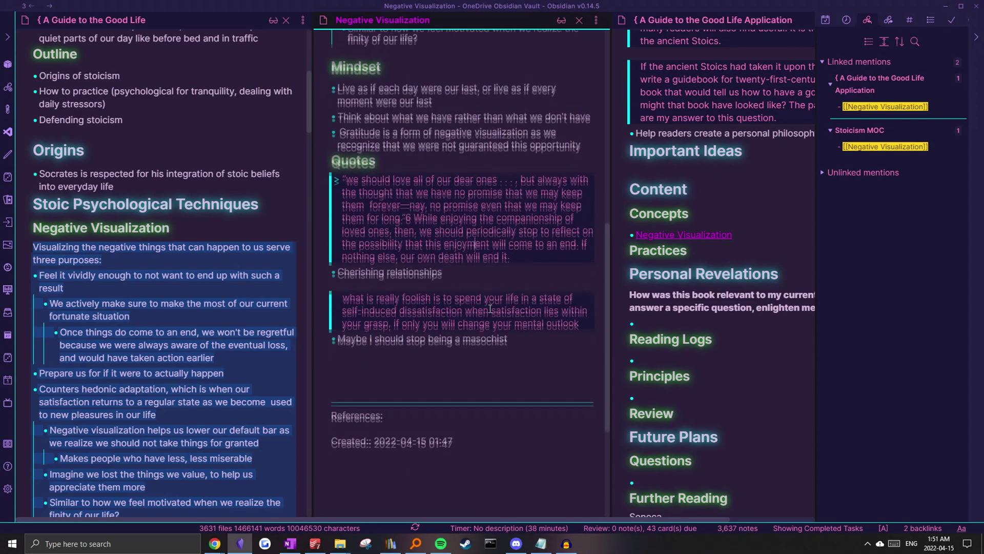
click(474, 297)
Fold the Negative Visualization section in the book note and collapse the backlinks side panel
click(123, 187)
scroll(76, 187, down, 1)
click(32, 181)
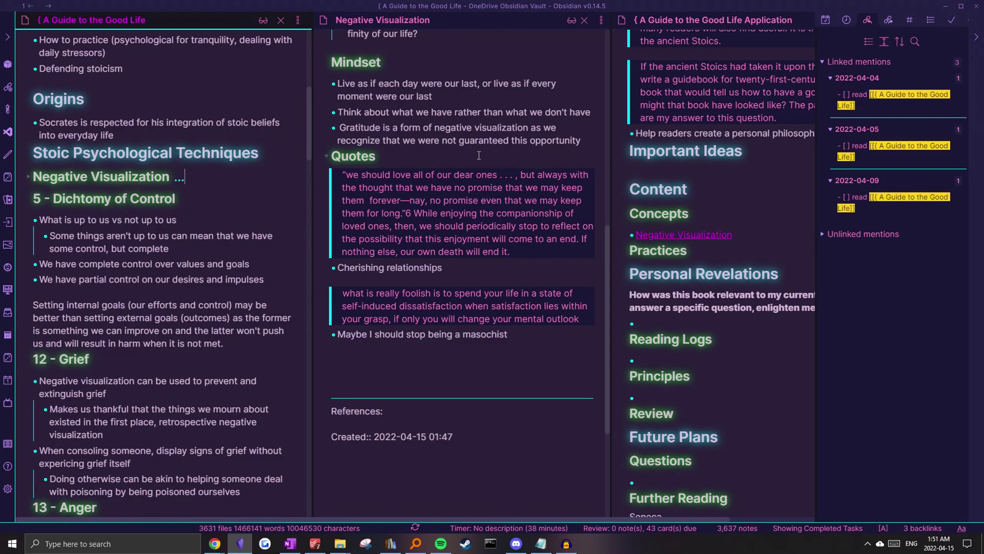
scroll(142, 190, down, 1)
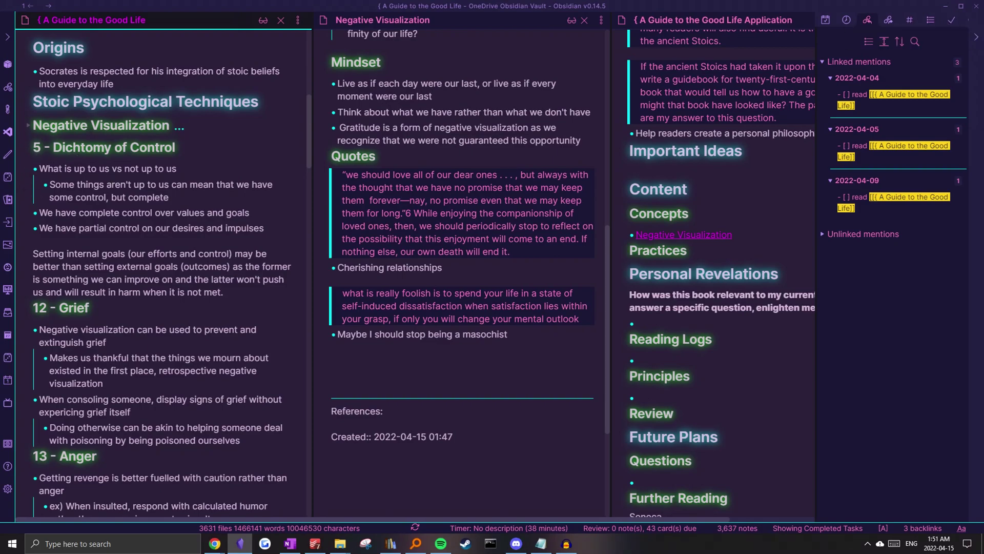
click(977, 37)
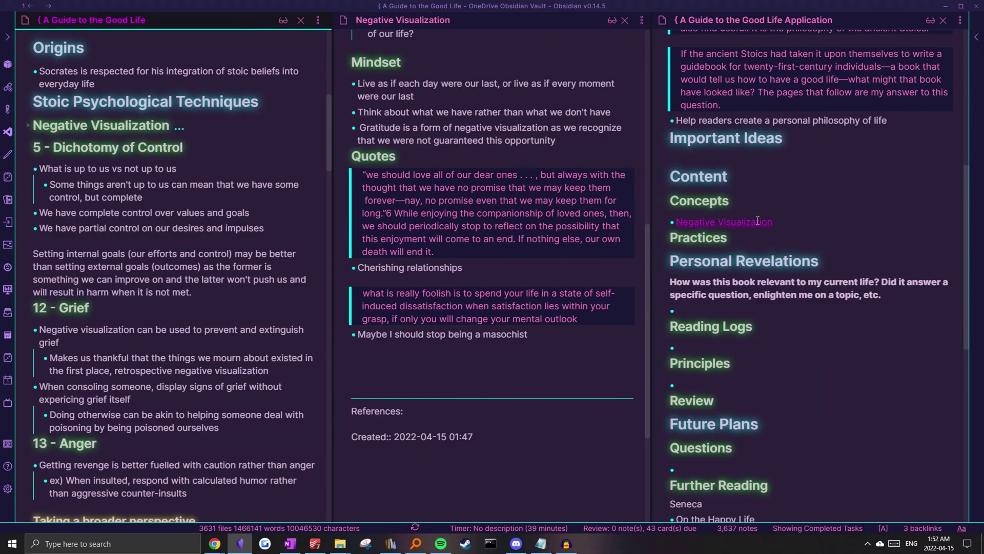
Open Stoicism MOC in place of the application note and follow its links through Stoicism Three Disciplines to Discipline of Will
drag(59, 169, 231, 176)
key(ctrl+o)
text(stoicism)
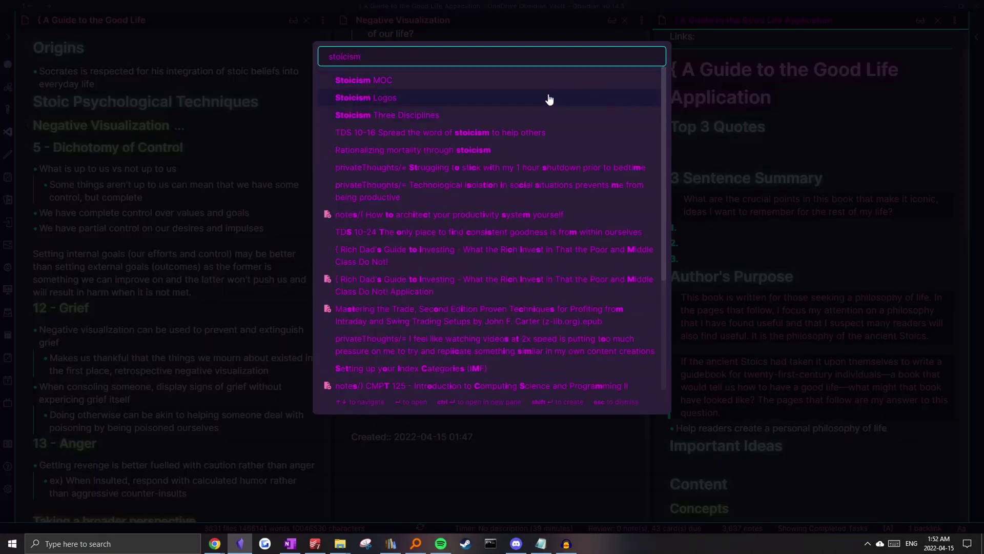
click(549, 99)
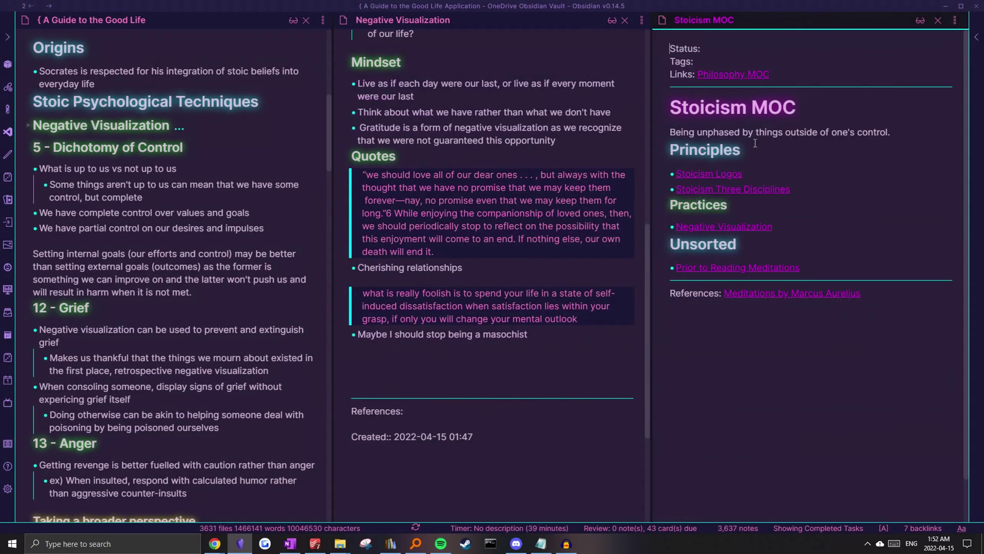
click(740, 190)
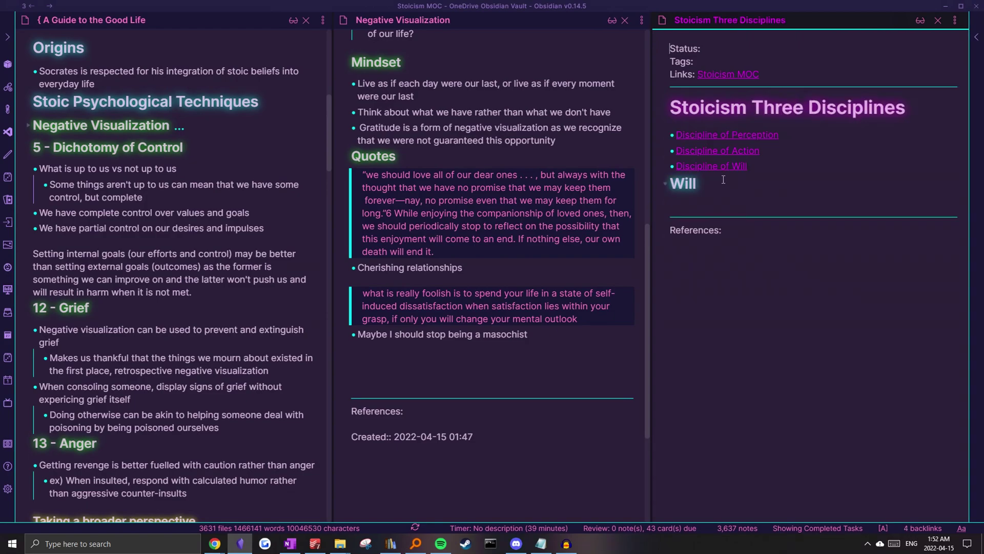
click(714, 167)
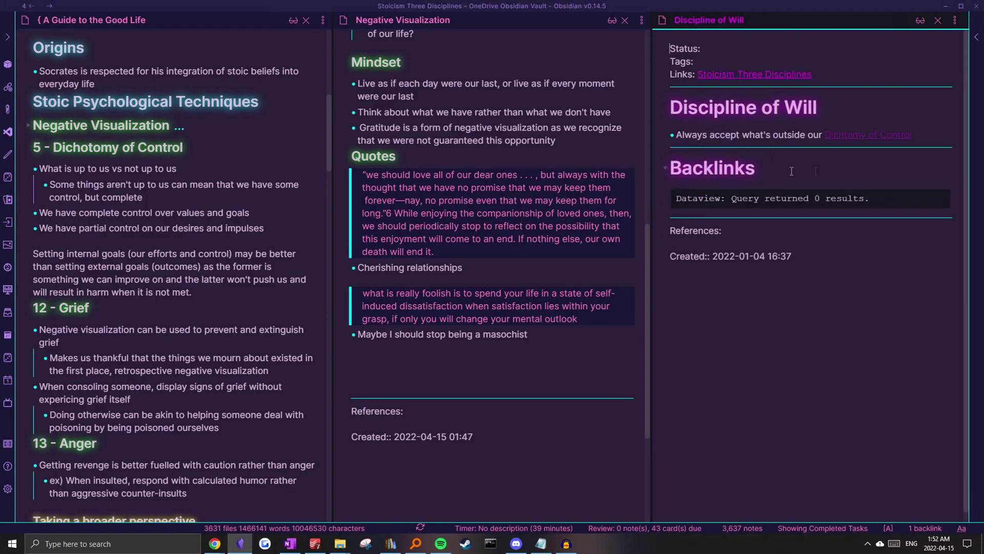
Correct the misspelled link in the Discipline of Will bullet to "Dichotomy of Control"
click(875, 141)
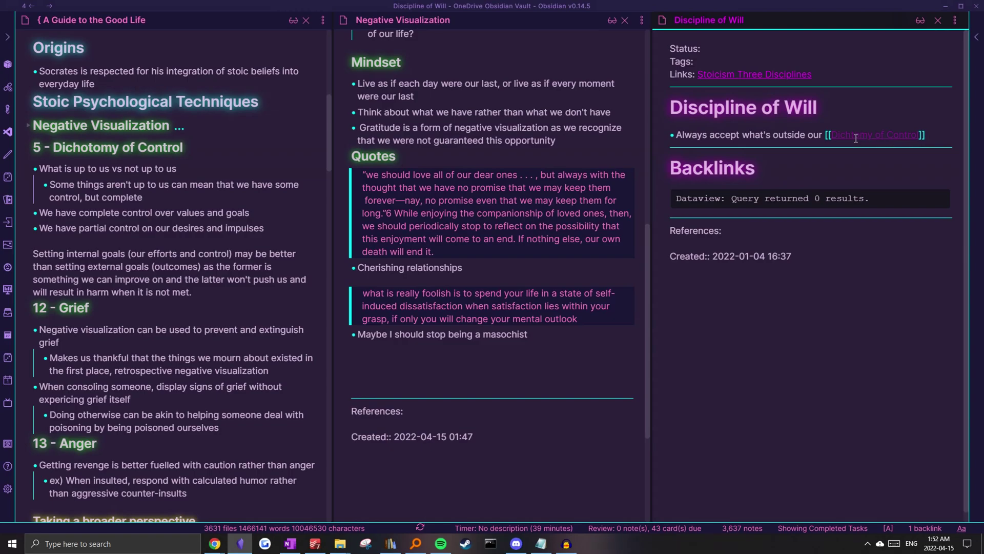
text(o)
click(866, 117)
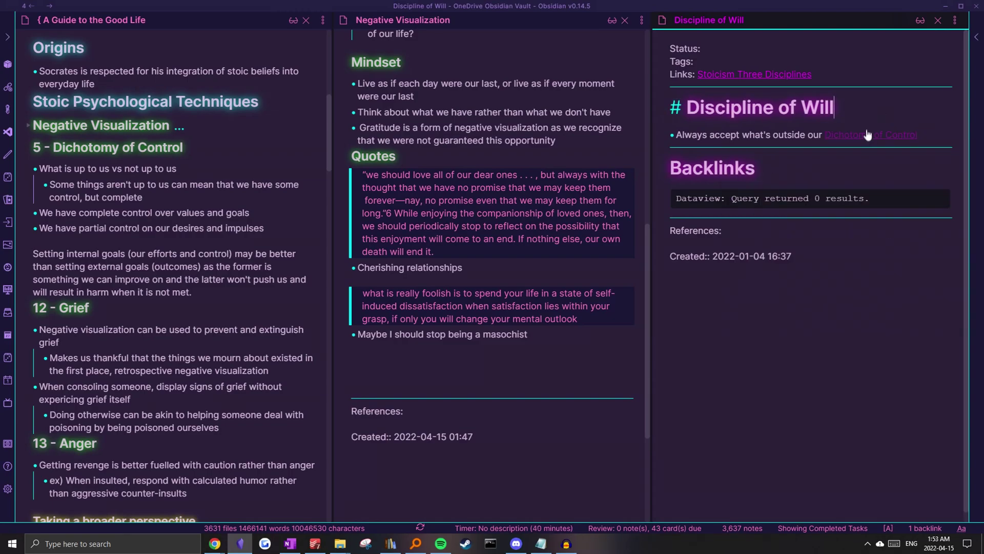
drag(676, 136, 828, 137)
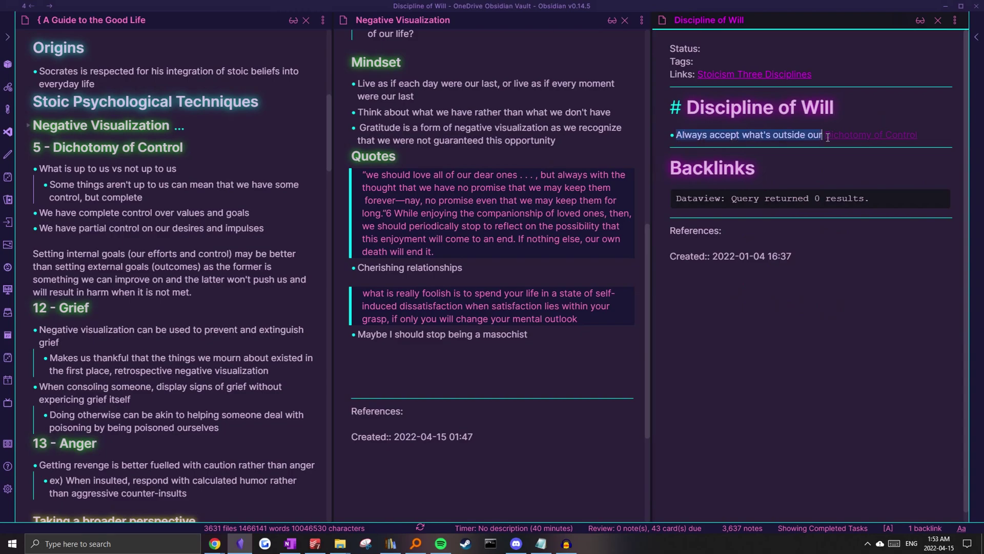
click(881, 113)
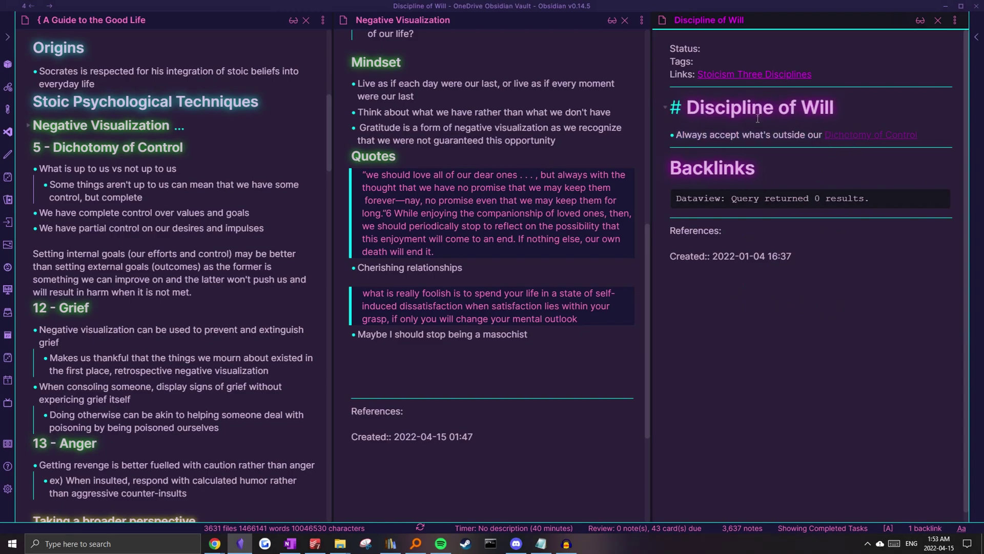
Create the Dichotomy of Control note from its link and link it back to Discipline of Will
click(852, 136)
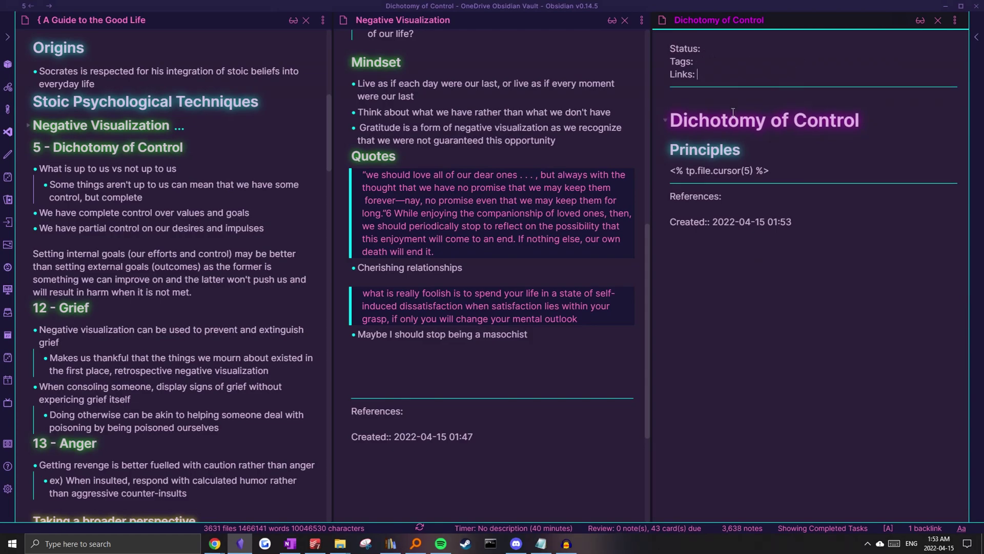
text([[Discip)
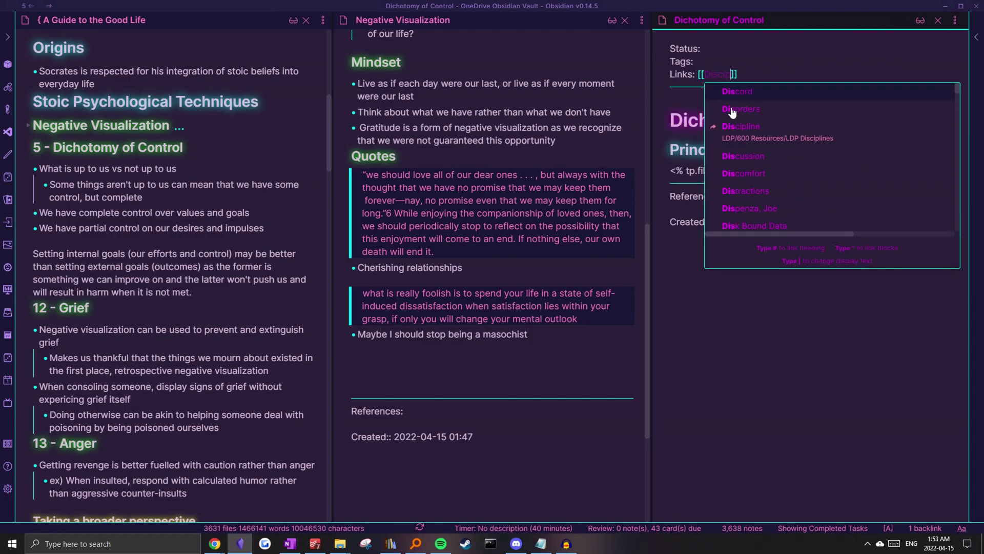
click(733, 121)
Copy the book note's text under "5 - Dichotomy of Control" into the new note's Principles section, replacing the template placeholder
scroll(205, 256, down, 1)
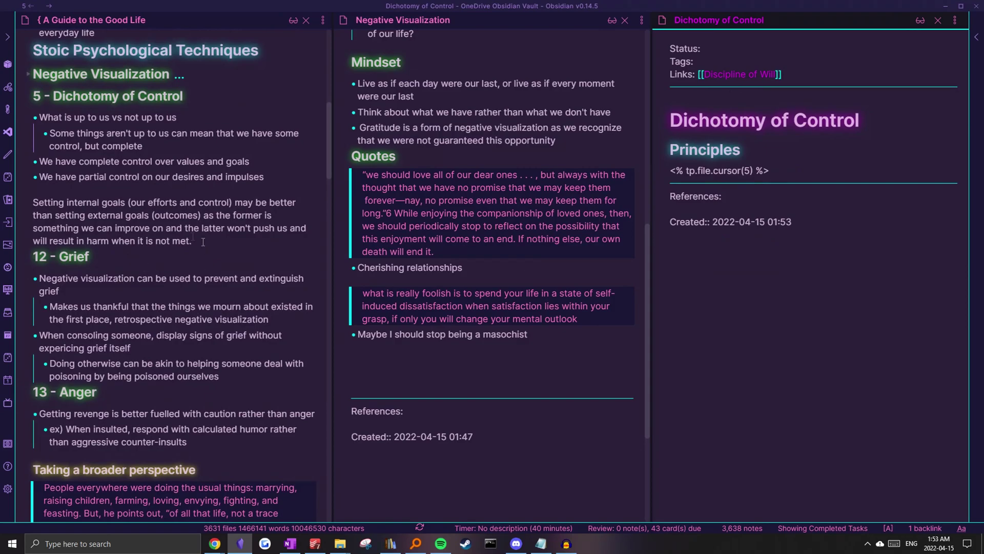
drag(193, 241, 4, 118)
drag(770, 171, 668, 171)
text(- What is up to us vs not up to us 	- Some things aren't up to us can mean that we have some control, but complete - We have complete control over values and goals - We have partial control on our desires and impulses  Setting internal goals (our efforts and control) may be better than setting external goals (outcomes) as the former is something we can improve on and the latter won't push us and will result in harm when it is not met.)
drag(851, 301, 666, 258)
click(720, 247)
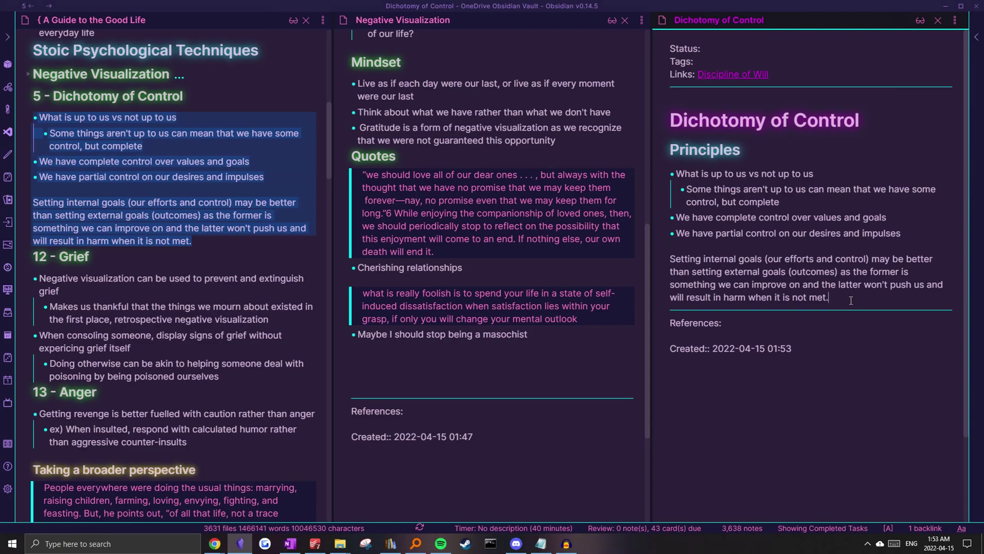
Open the Goal Setting note in a new pane beside Dichotomy of Control and review its Principles and Advice
key(ctrl+o)
text(goal sett)
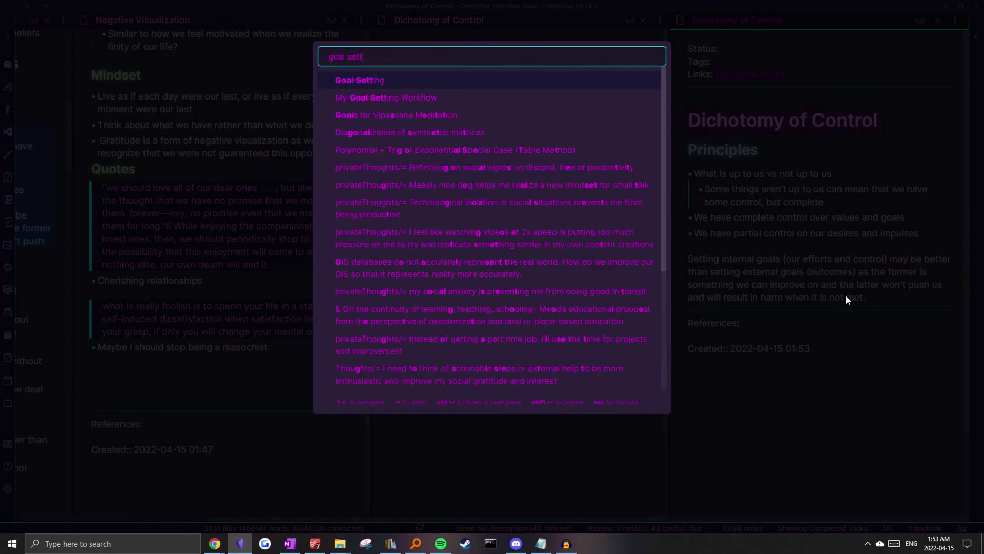
click(387, 82)
scroll(784, 253, down, 2)
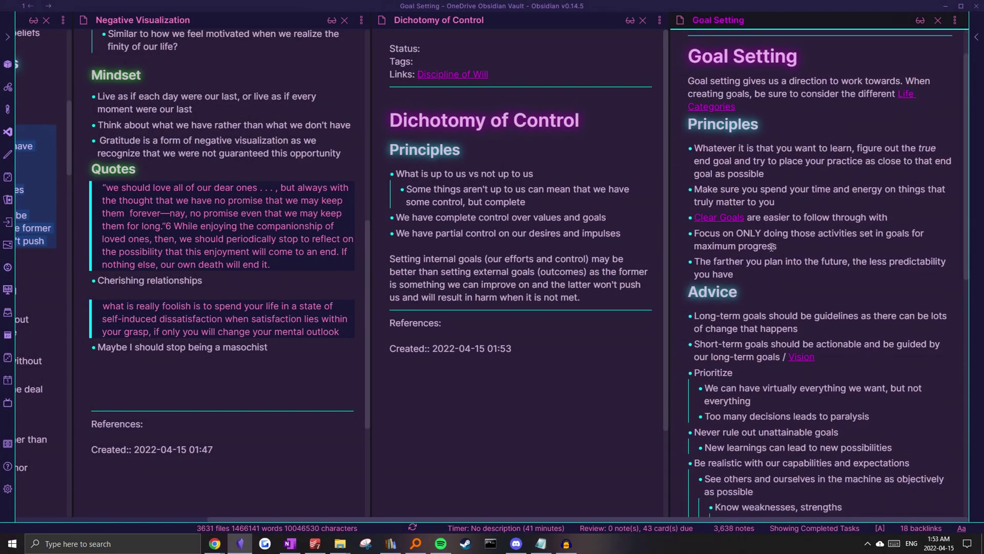
Above the internal goals paragraph in Dichotomy of Control, add a bullet linking to "Set goals based on the desired process instead of outcome"
click(541, 260)
drag(584, 296, 388, 264)
click(431, 249)
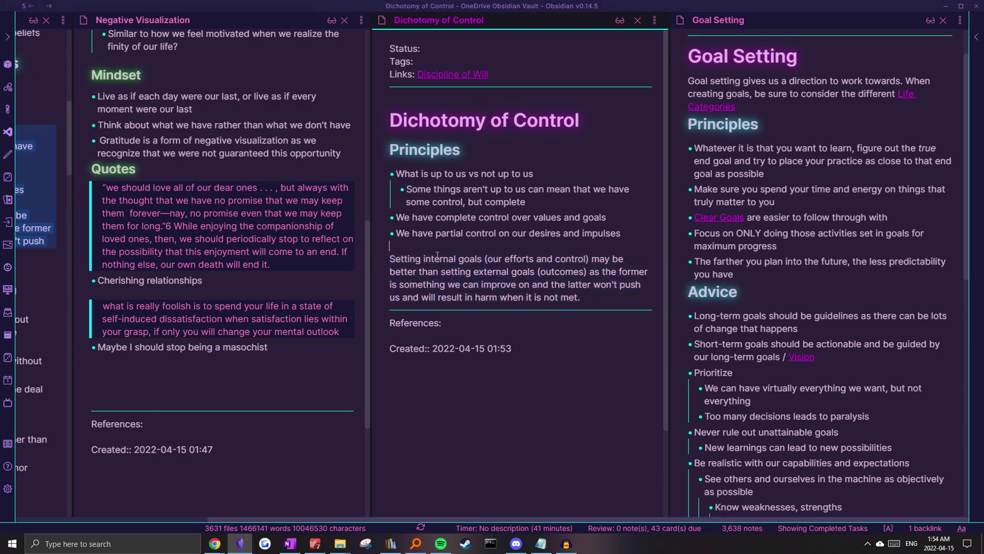
text(- [[)
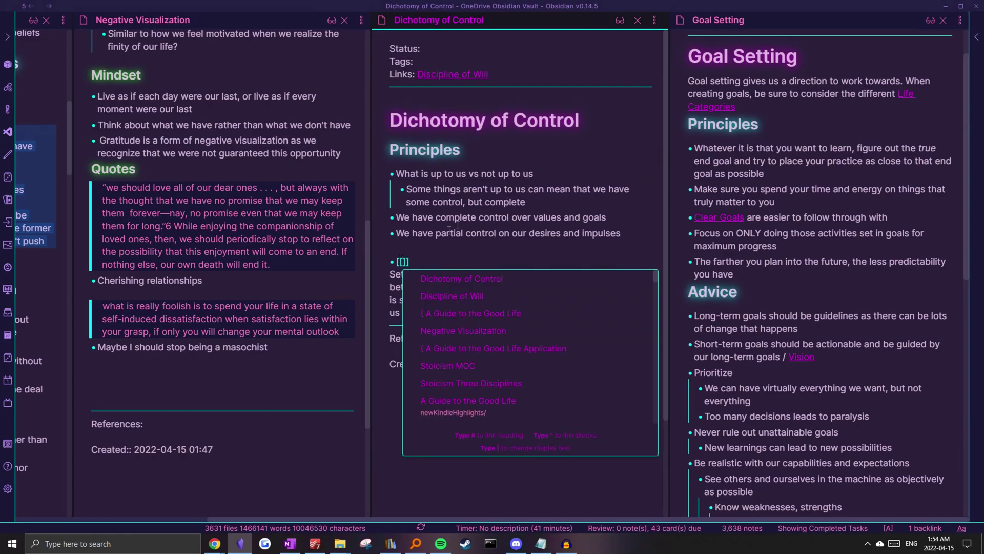
key(Escape)
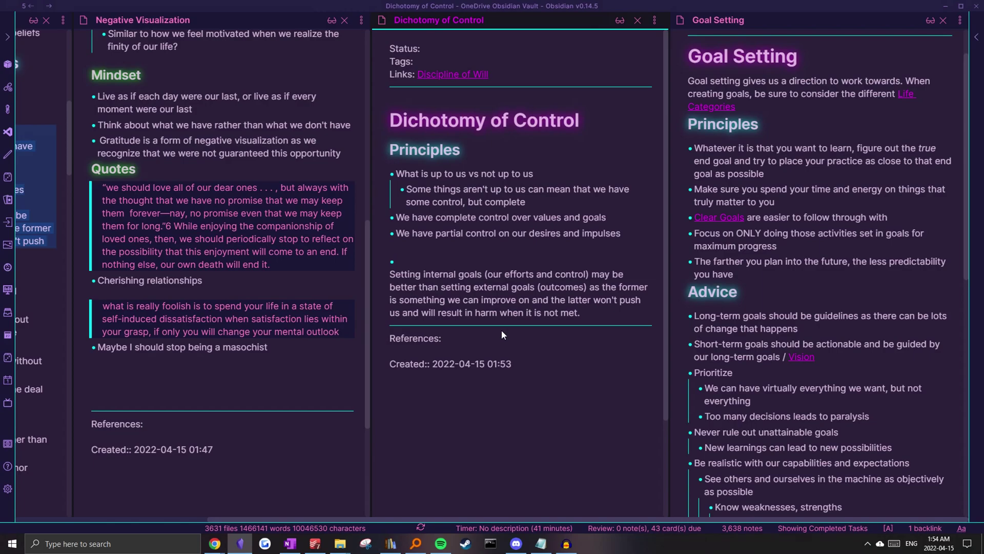
text(set goals based o)
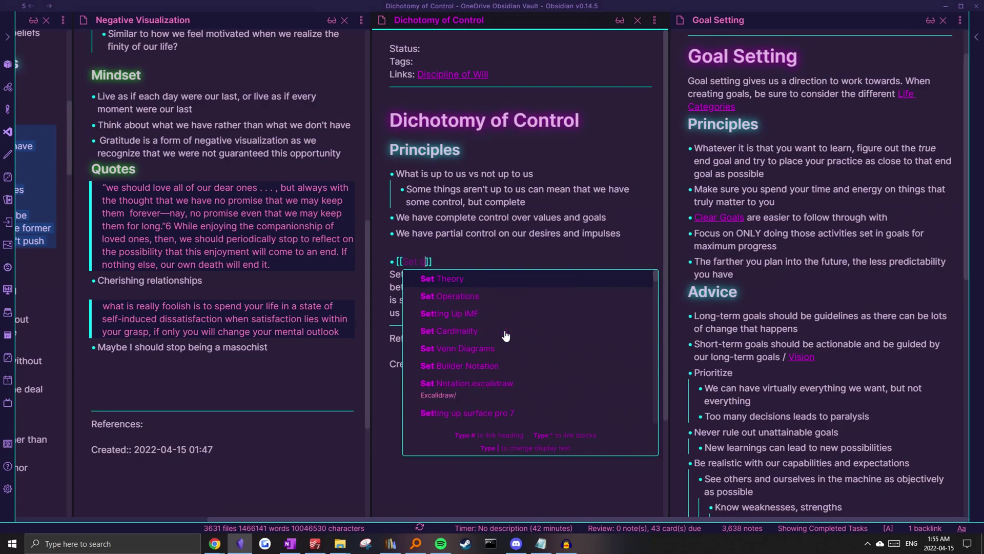
text(n)
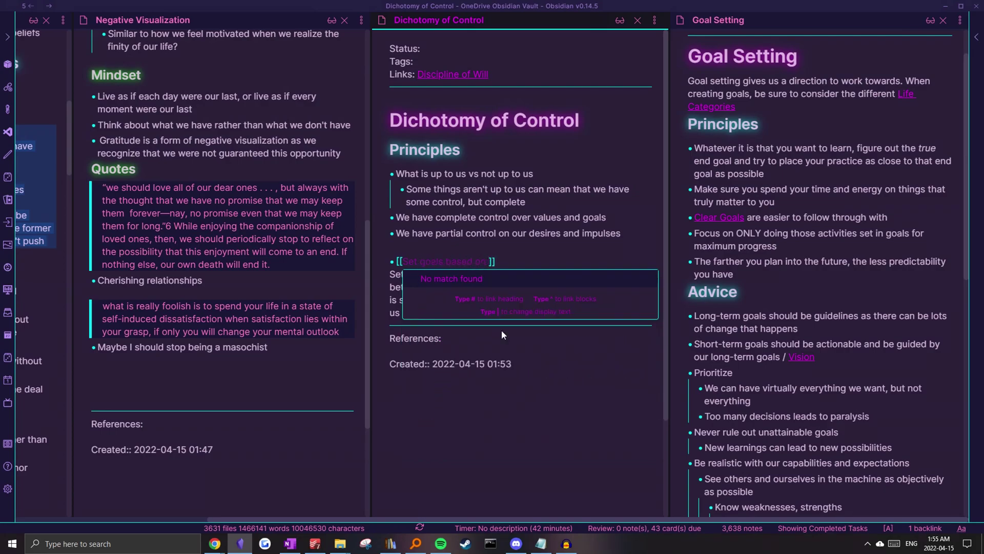
text( the desired pl)
text(ocess instead of outcome)
Cut the paragraph about internal and external goals and create the new note from the "Set goals based on the desired process" link
drag(581, 325, 376, 291)
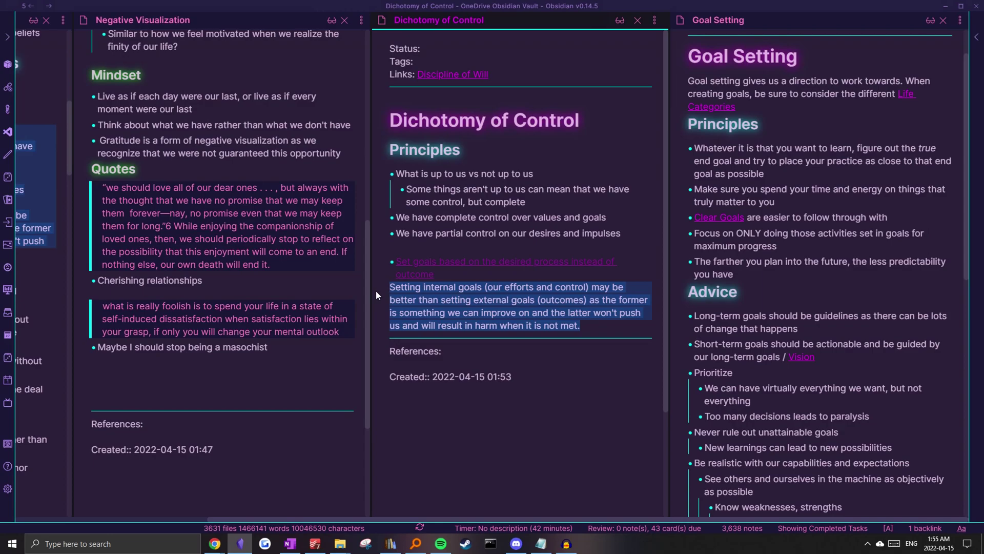
key(ctrl+x)
click(431, 261)
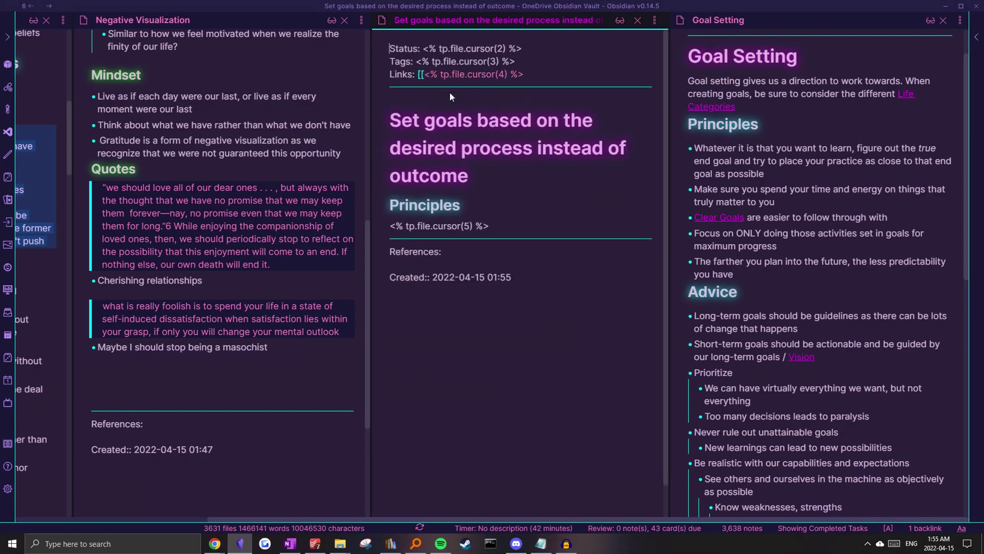
Leave the new note's Status and Tags empty and set its Links to Goal Setting and Dichotomy of Control
key(alt+Tab)
key(alt+Tab)
key(alt+Tab)
text(Goal Setting)
key(Return)
text(- [[)
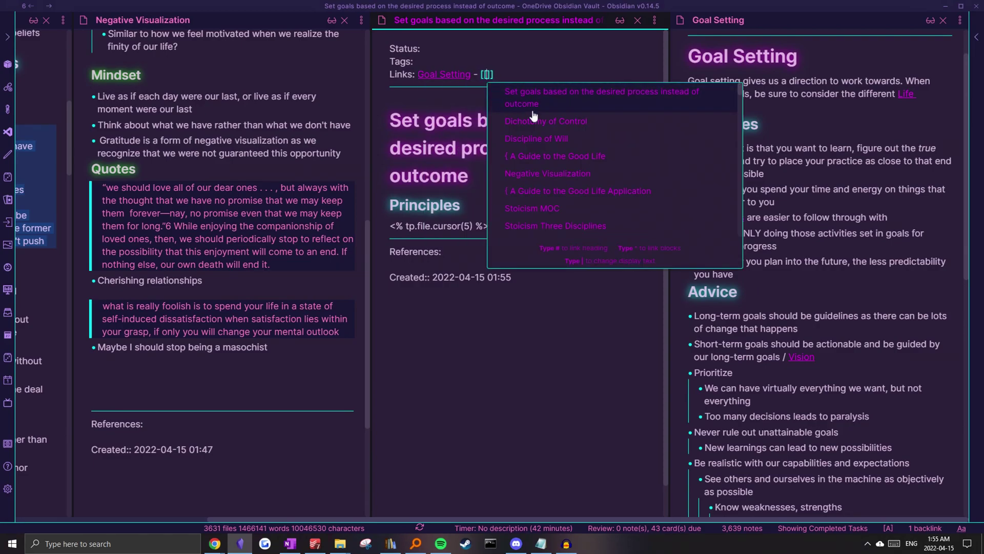
click(534, 121)
Paste the cut goals paragraph under Principles and return to the Dichotomy of Control note
key(alt+Tab)
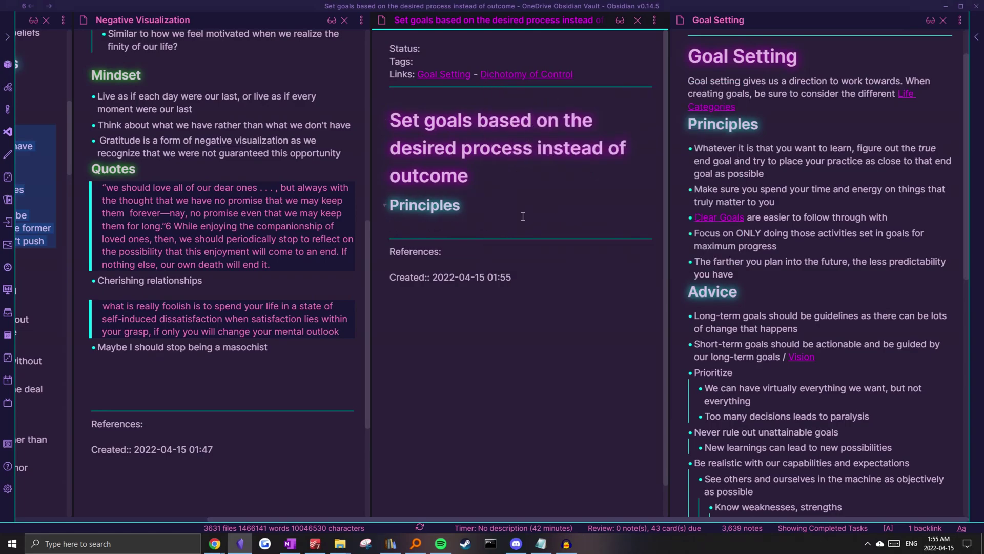
key(ctrl+v)
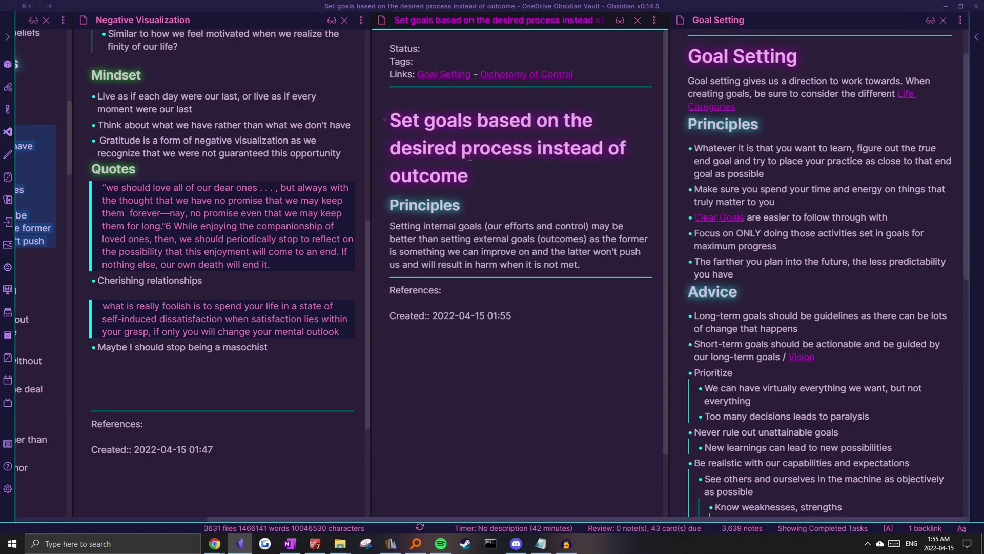
key(ctrl+alt+Left)
click(454, 55)
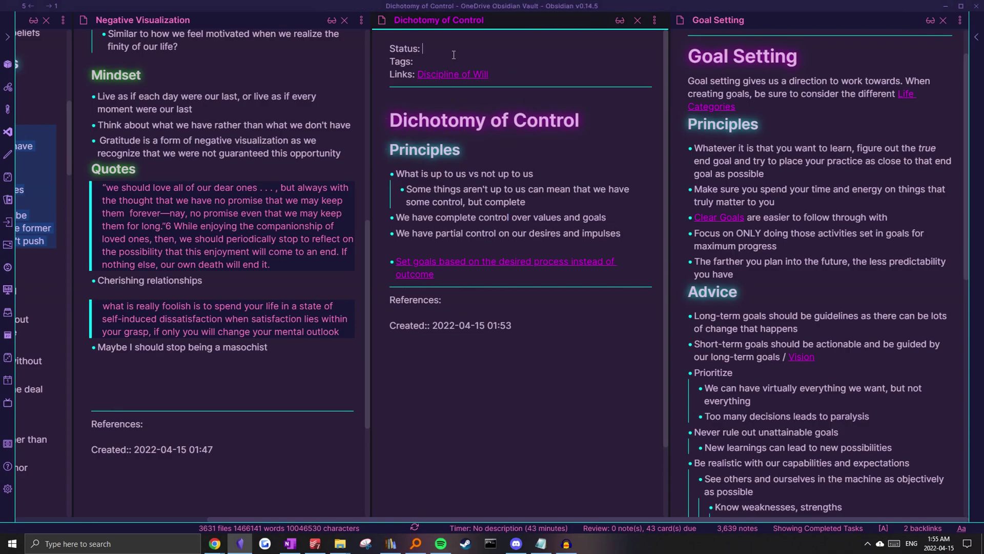
text(#se)
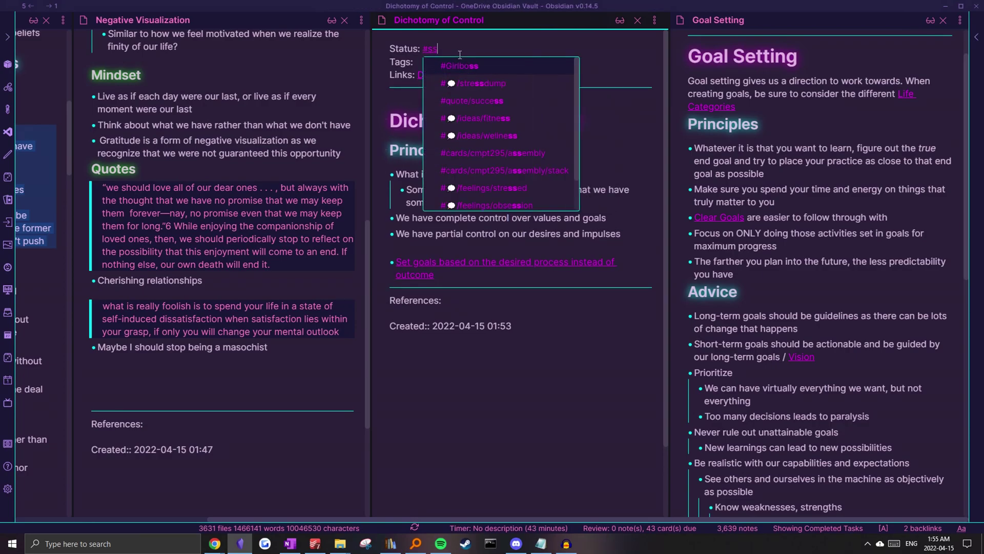
key(Return)
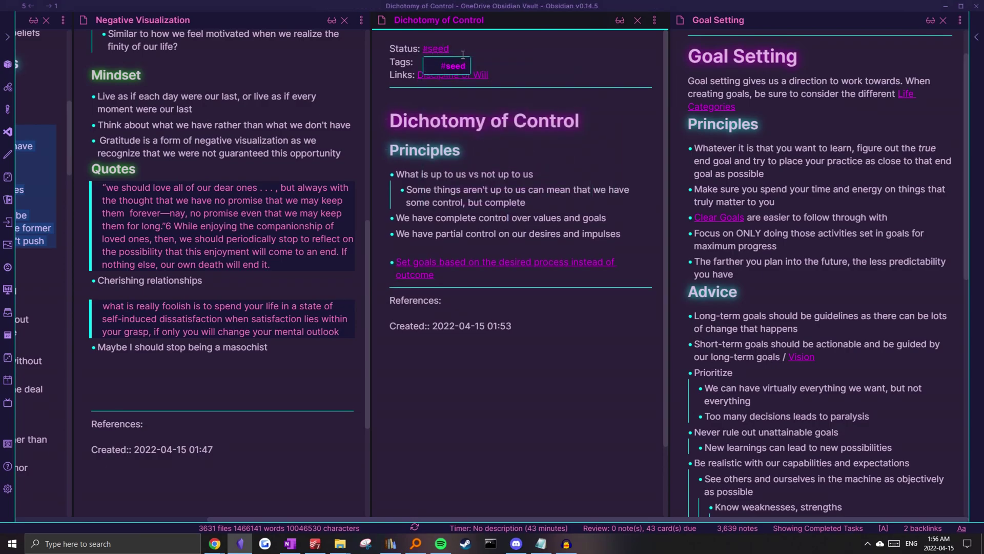
key(BackSpace)
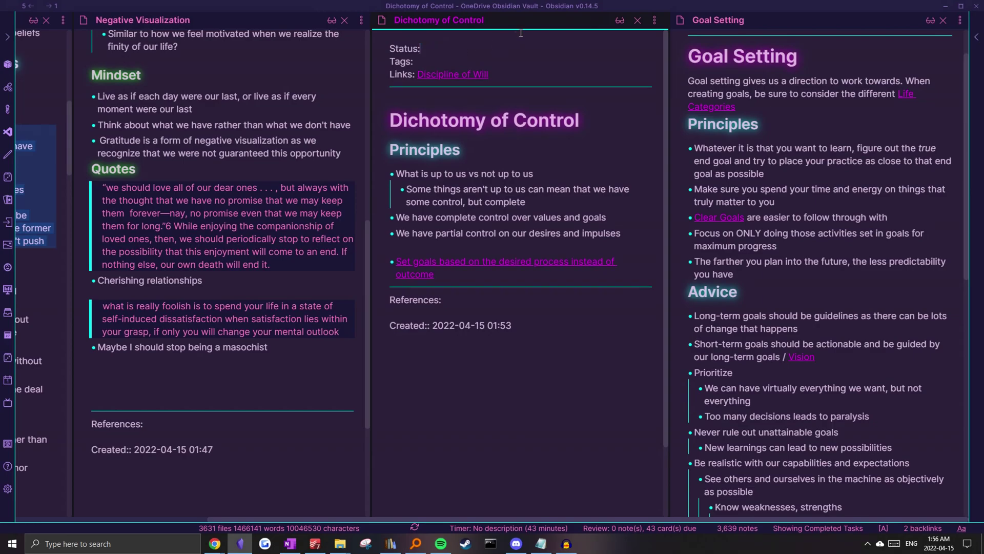
Close the Dichotomy of Control, Goal Setting and Negative Visualization panes, keeping only the book note open
scroll(529, 180, down, 2)
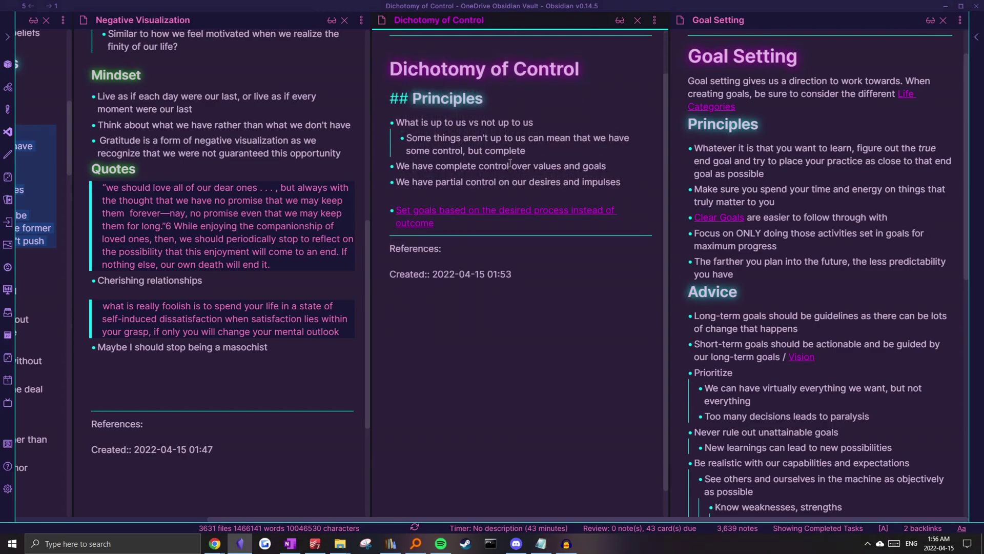
scroll(531, 200, up, 2)
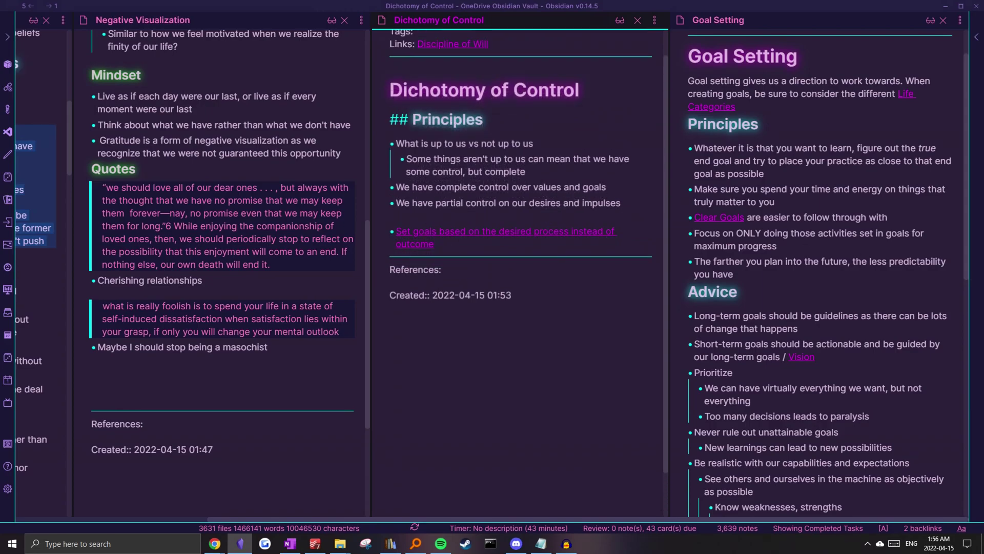
key(ctrl+w)
key(ctrl+w)
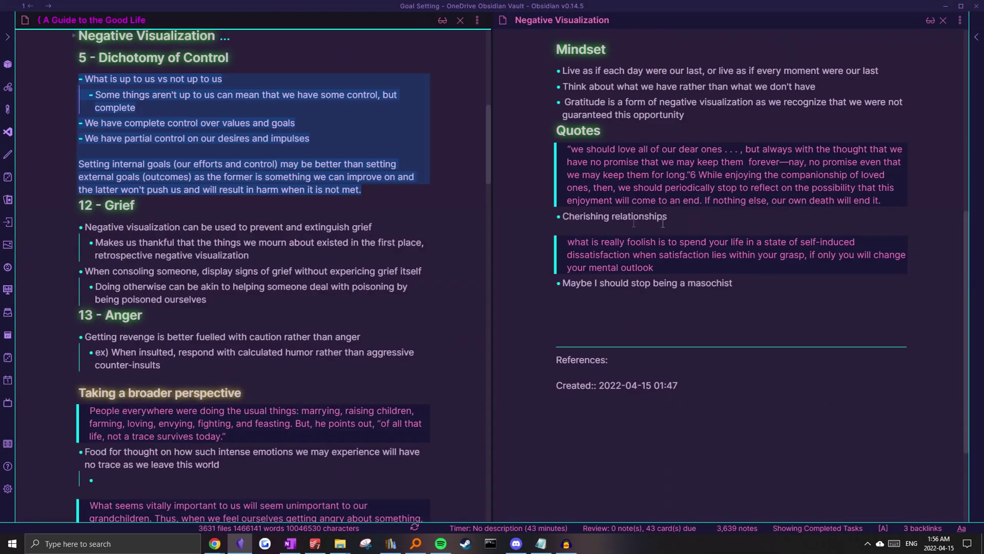
click(600, 197)
key(ctrl+w)
Fold the "5 - Dichotomy of Control" section in the book note
scroll(440, 238, up, 4)
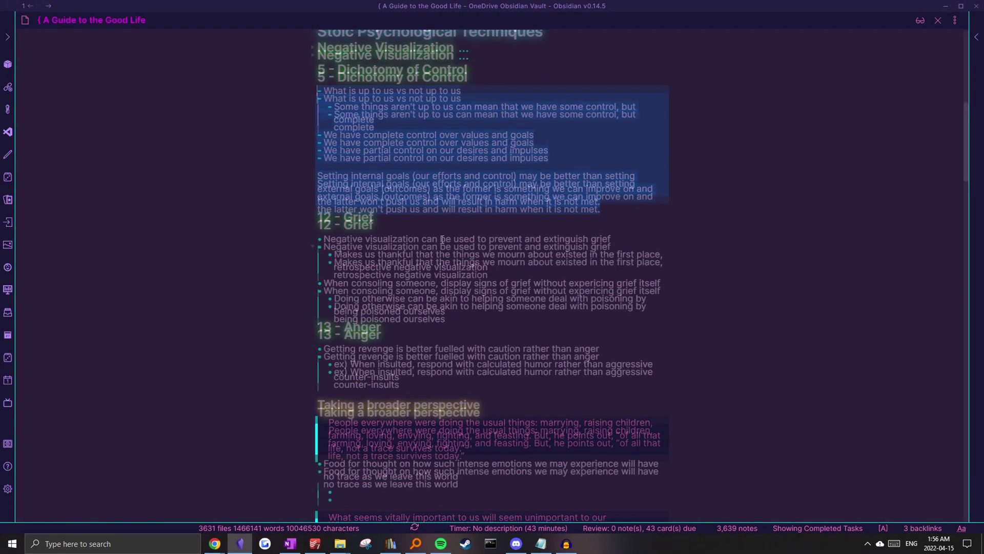
scroll(440, 238, down, 3)
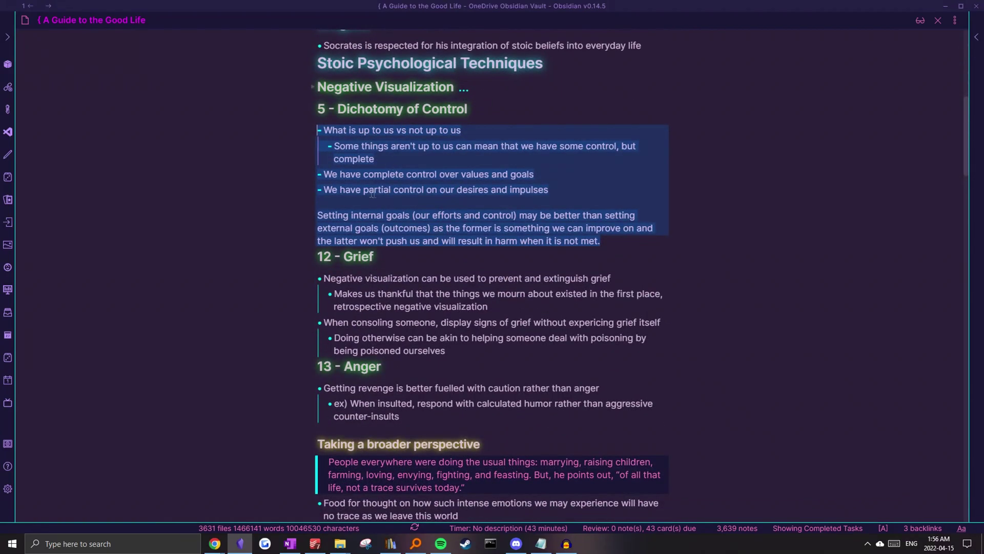
click(312, 108)
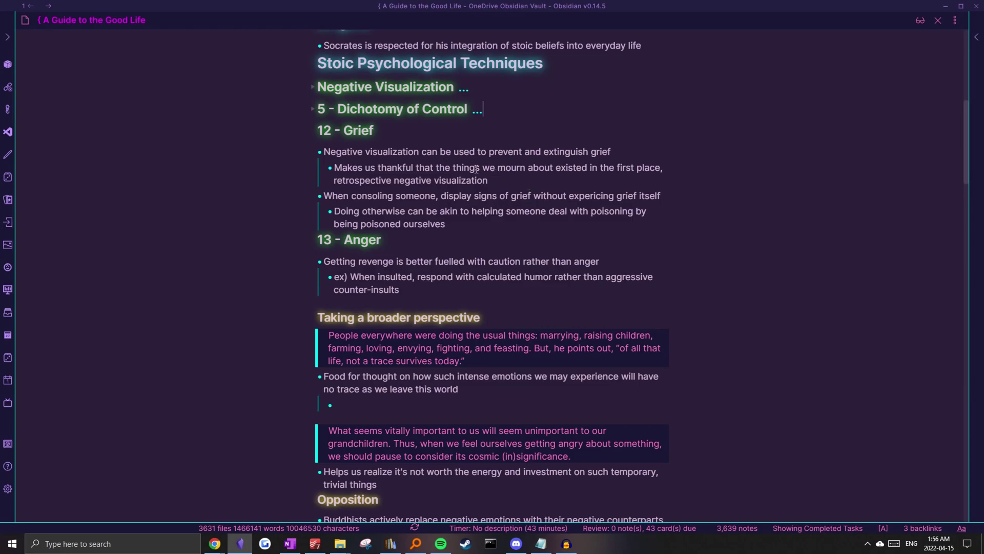
Open the Emotions note in a pane beside the book note and review its Principles and Practices
scroll(513, 184, down, 1)
click(536, 187)
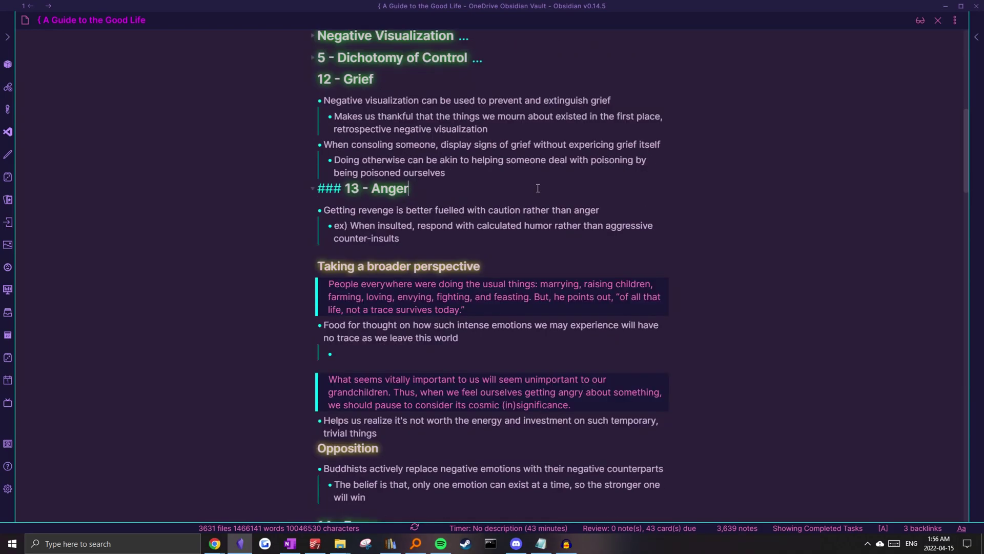
key(ctrl+o)
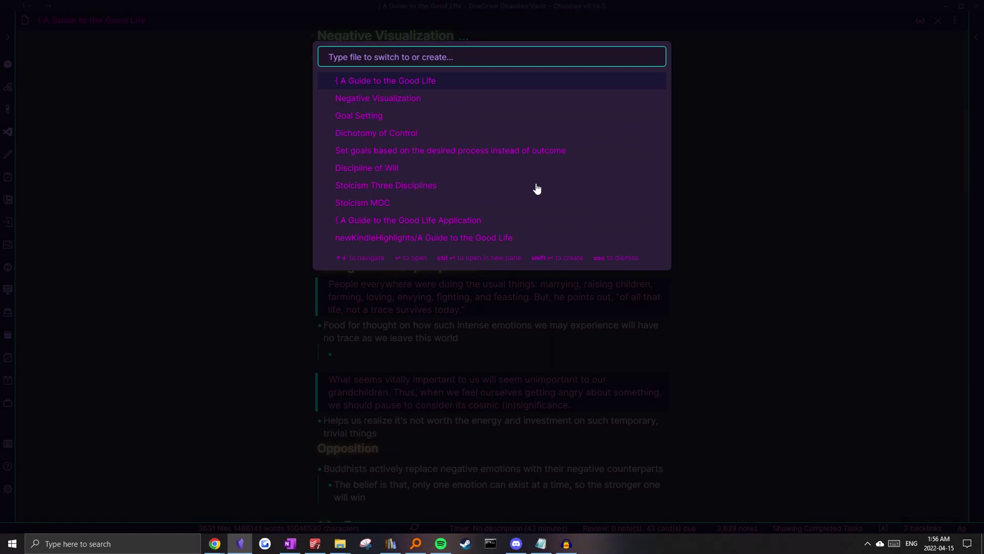
text(Emotions)
key(Return)
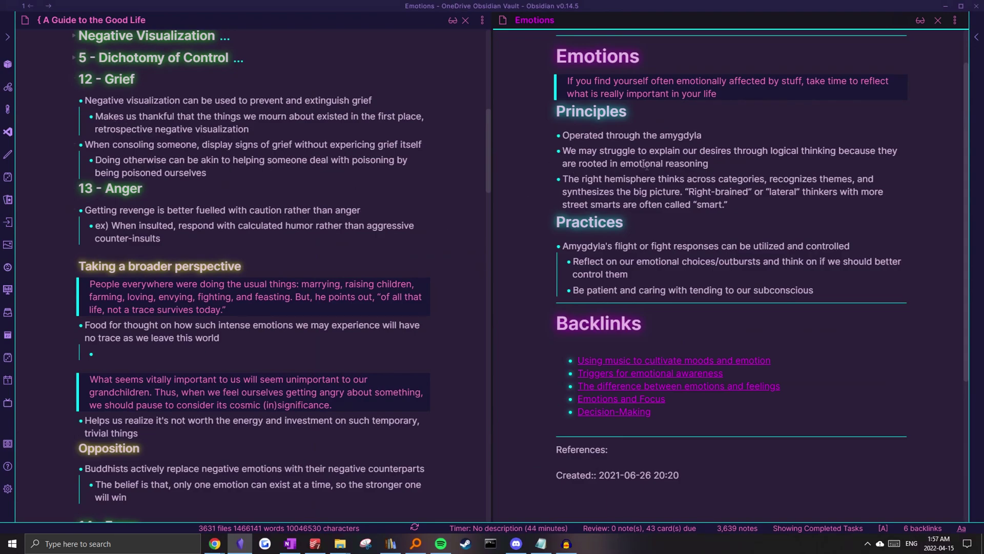
drag(562, 135, 828, 209)
click(828, 211)
click(763, 219)
drag(698, 262, 706, 262)
drag(833, 295, 513, 248)
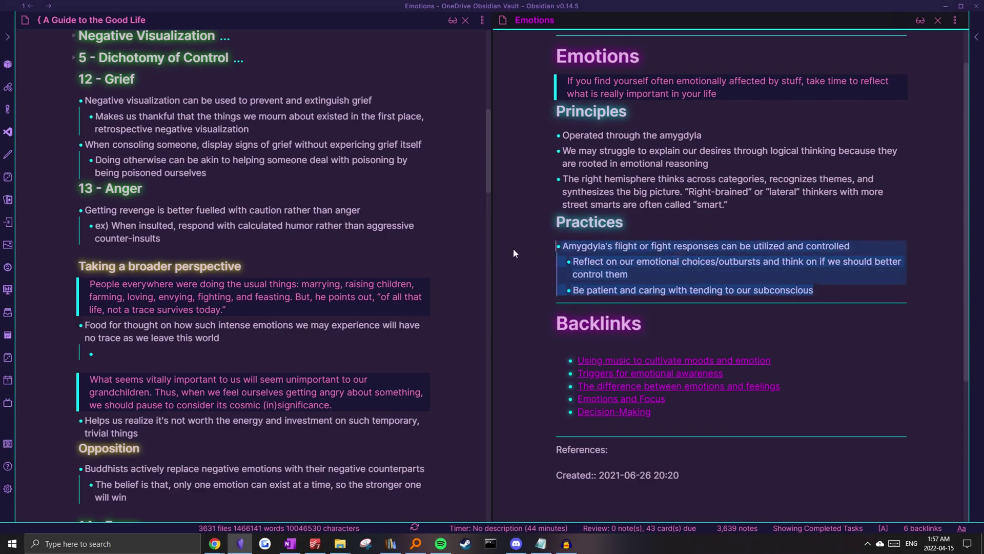
click(727, 269)
Add a level-three heading "Negative Emotions" below the Principles bullets in the Emotions note
click(790, 209)
key(Return)
key(Return)
key(Return)
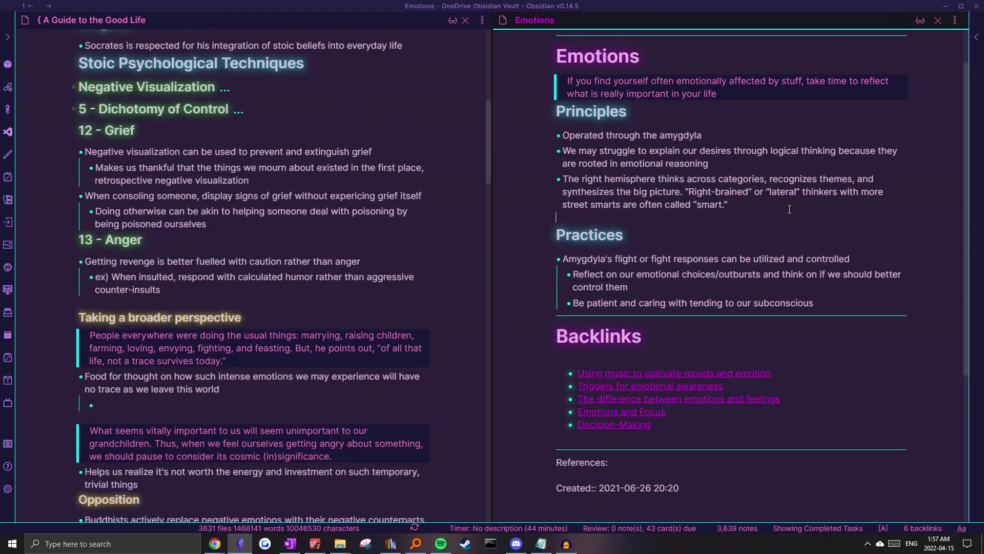
text(###)
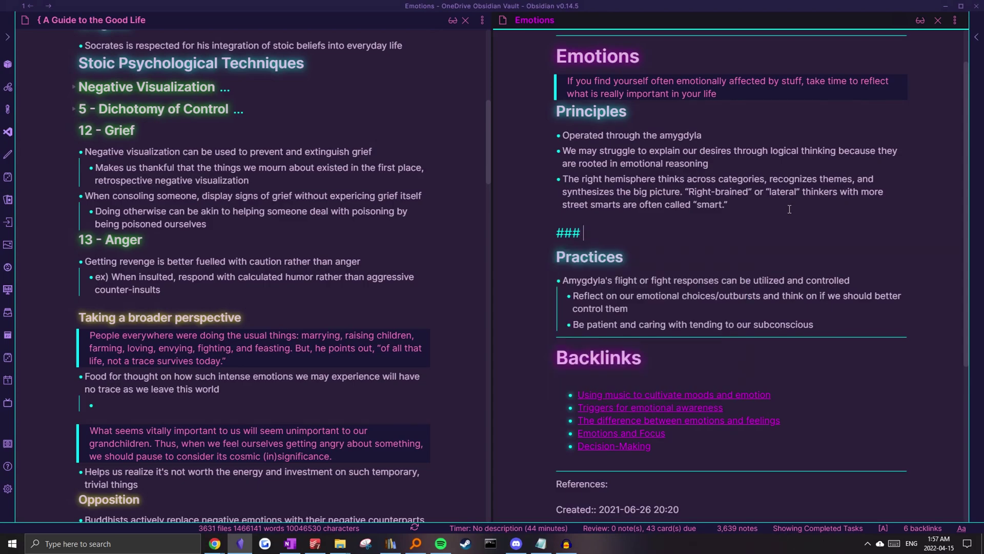
text( Negative Emotions)
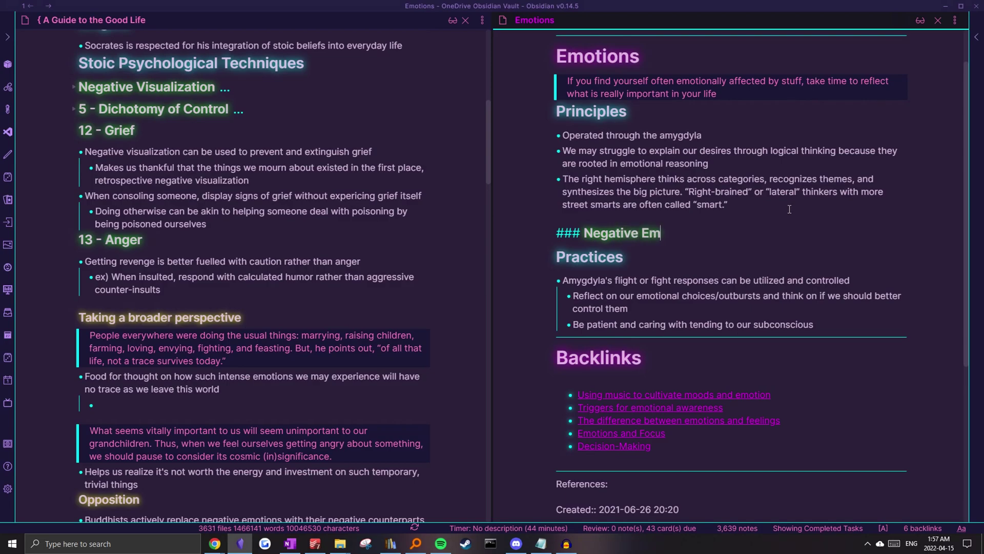
key(Return)
Add a bullet linking to Grief under Negative Emotions and start another bullet below it
text(- )
text([[Grief)
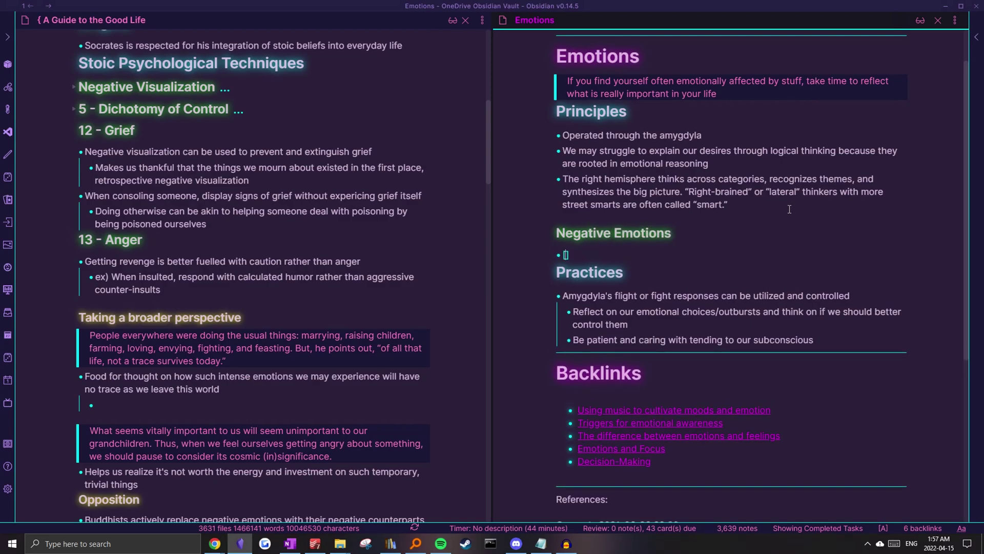
key(Escape)
key(End)
key(Return)
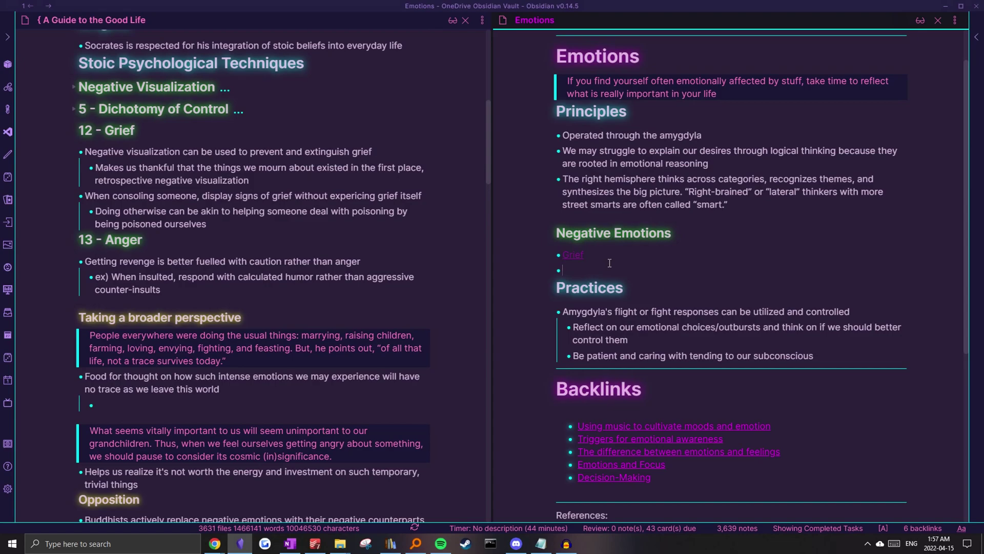
Add a link to Anger as the second bullet under Negative Emotions and open the Anger note
text([[Anger)
click(609, 261)
click(588, 272)
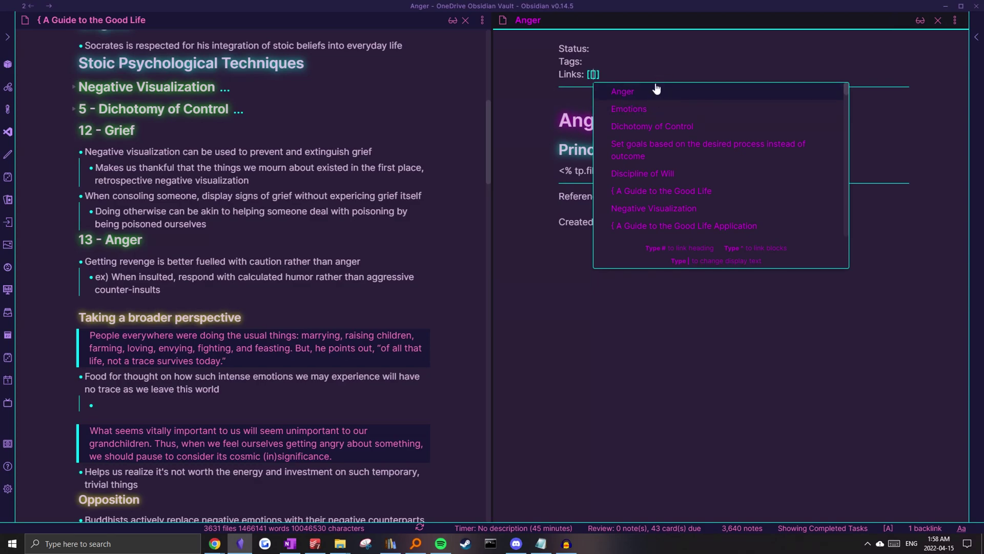
text(Anger#Anger#)
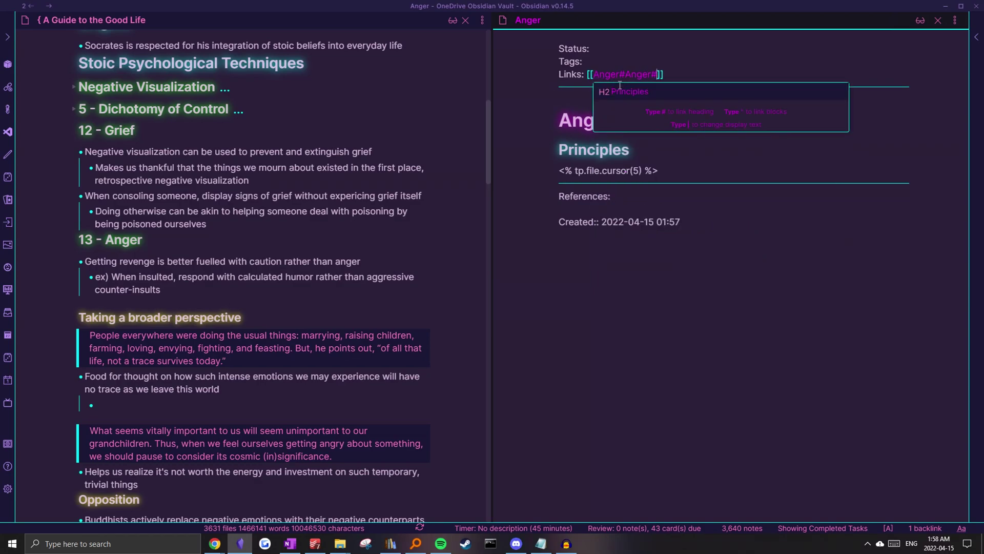
key(BackSpace)
key(BackSpace)
key(BackSpace)
key(BackSpace)
key(BackSpace)
key(BackSpace)
key(BackSpace)
key(BackSpace)
key(BackSpace)
key(BackSpace)
key(BackSpace)
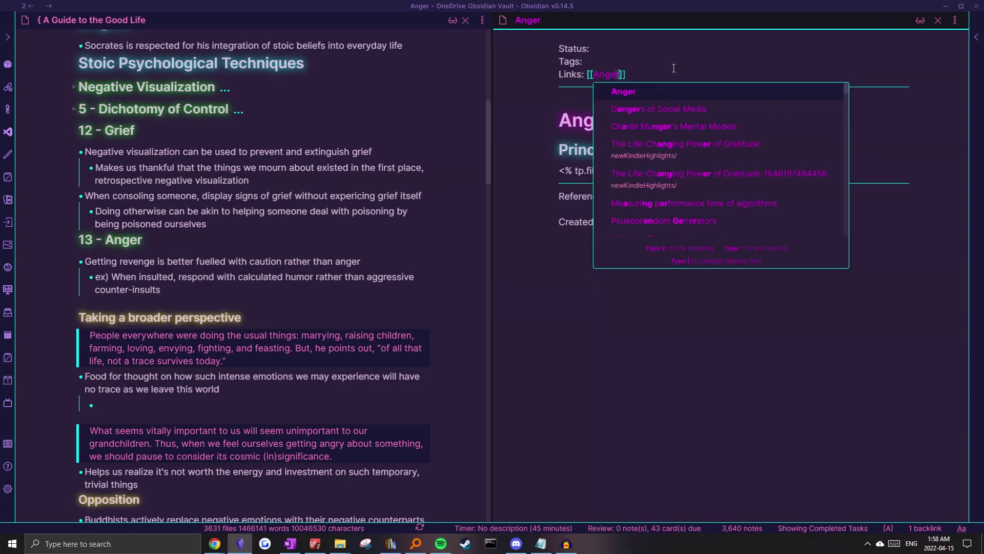
key(BackSpace)
Link the Anger note to the Negative Emotions heading of the Emotions note in its Links field
text(##)
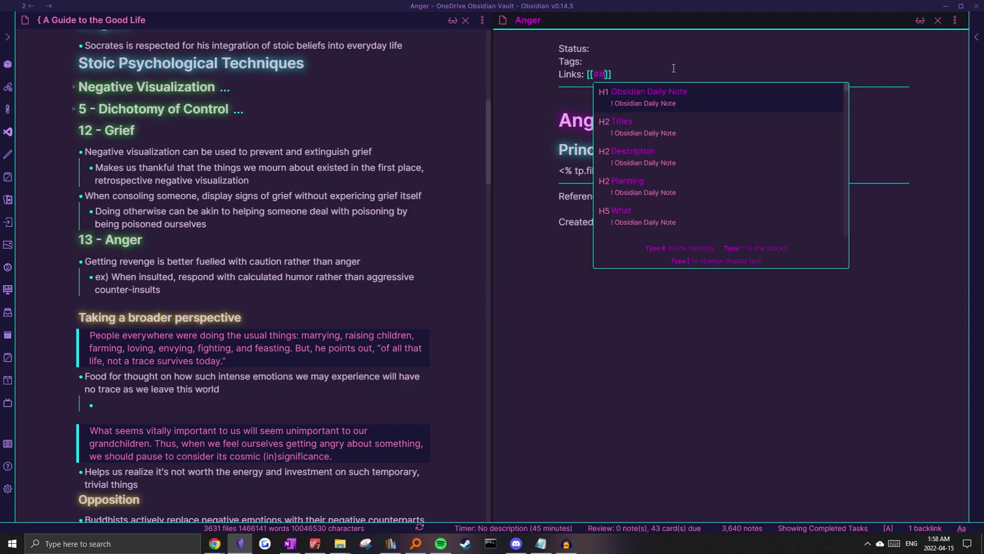
text(Negative em)
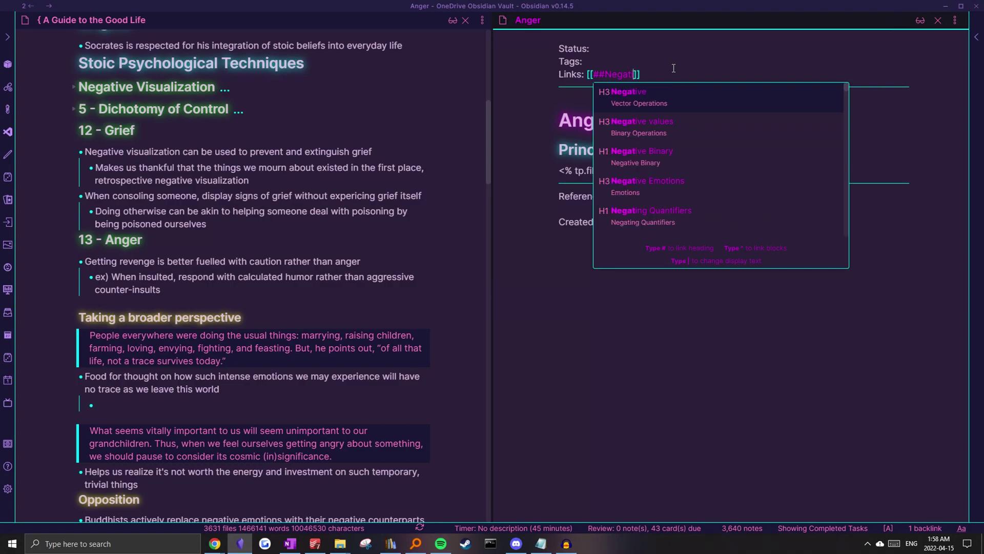
text(otion)
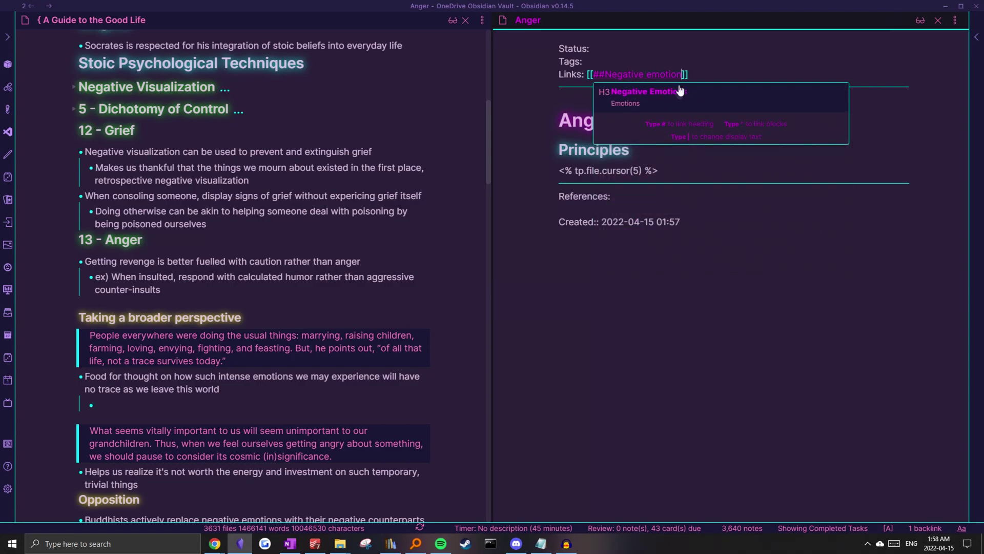
click(657, 97)
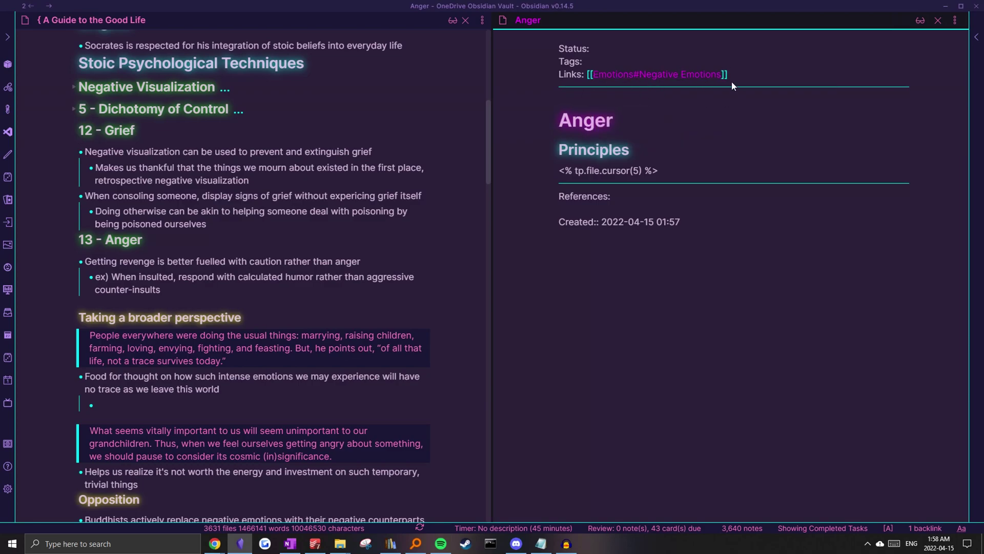
Copy the contents of the book note's "13 - Anger" section under Principles in the Anger note
key(alt+Tab)
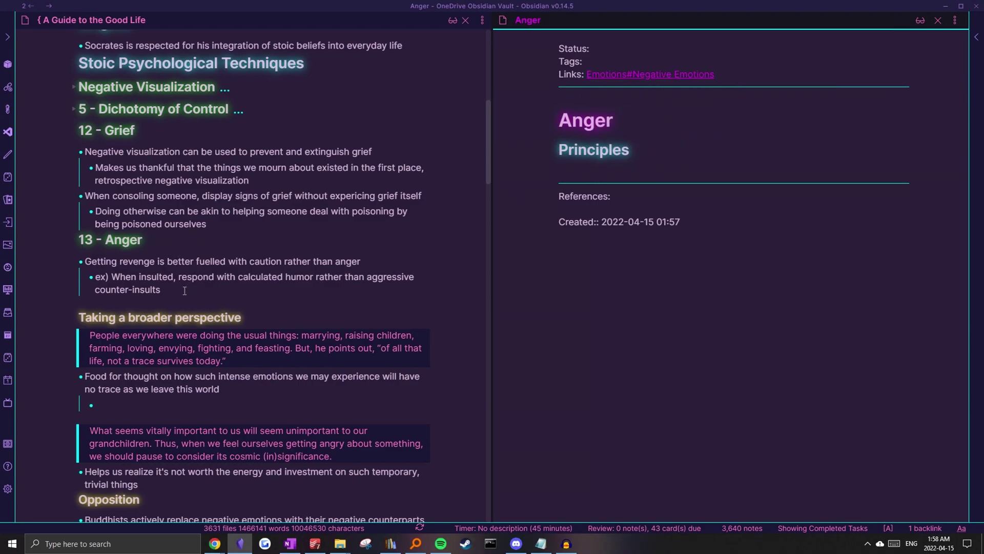
scroll(186, 291, down, 1)
click(85, 214)
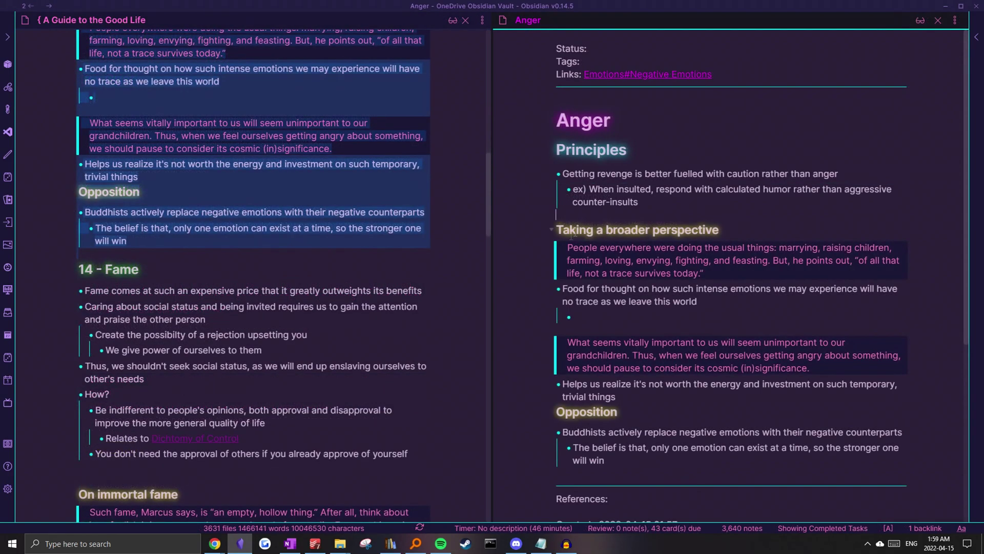
scroll(573, 233, down, 1)
scroll(574, 231, up, 1)
click(581, 122)
click(172, 166)
scroll(172, 167, up, 6)
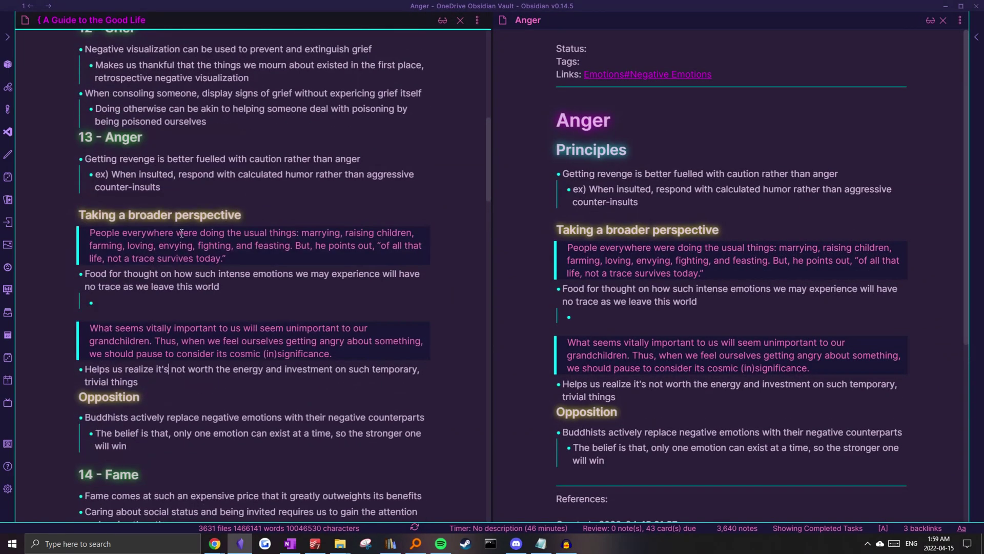
Create the Grief note from its link in the Emotions note and copy the book's "12 - Grief" bullets under its Principles
click(652, 193)
key(ctrl+alt+Left)
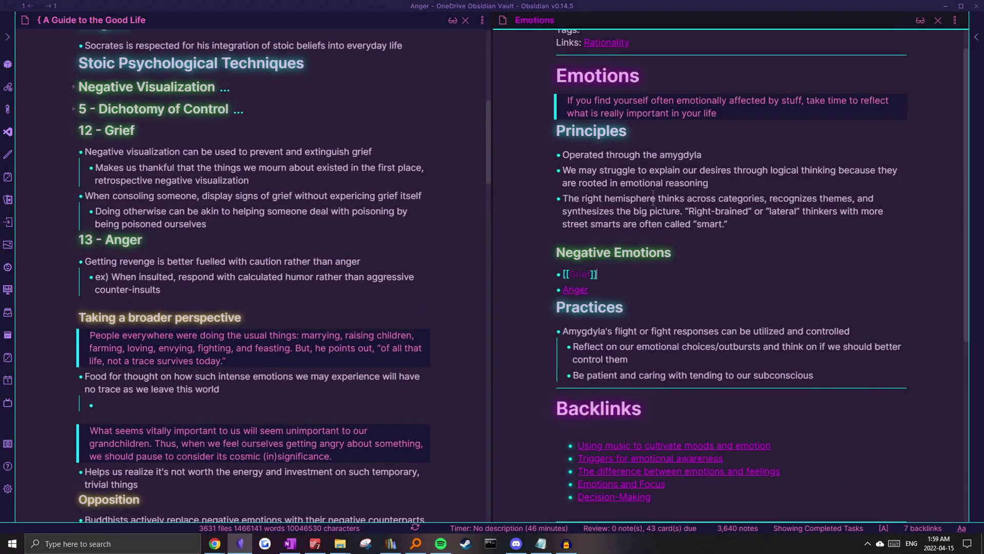
click(678, 260)
click(577, 276)
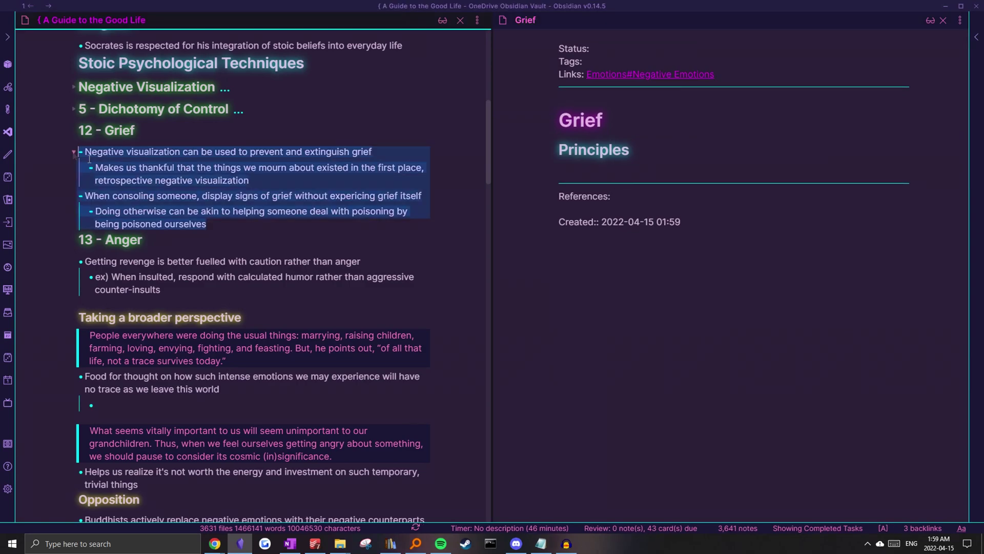
text(- Negative visualization can be used to prevent and extinguish grief 	- Makes us thankful that the things we mourn about existed in the first place, retrospective negative visualization - When consoling someone, display signs of grief without expericing grief itself 	- Doing otherwise can be akin to helping someone deal with poisoning by being poisoned ourselves)
click(668, 160)
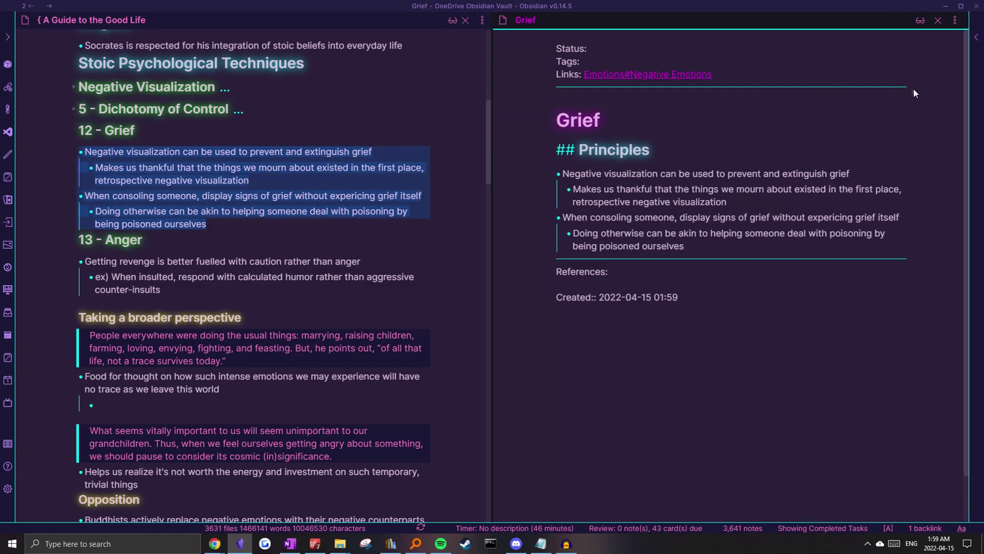
Open the "{ A Guide to the Good Life Application" note in a new pane and go to its Concepts list
key(ctrl+backslash)
key(ctrl+o)
text(applica)
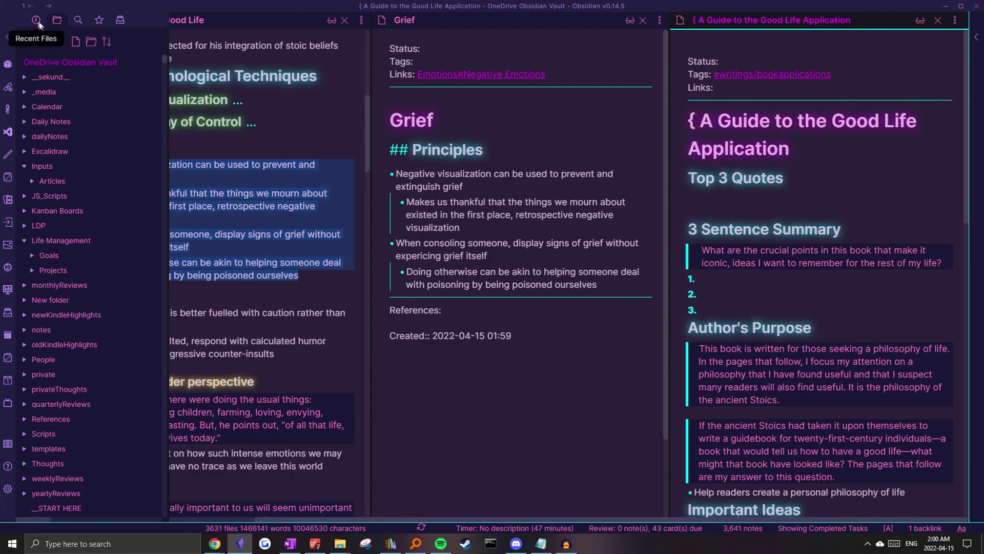
click(35, 21)
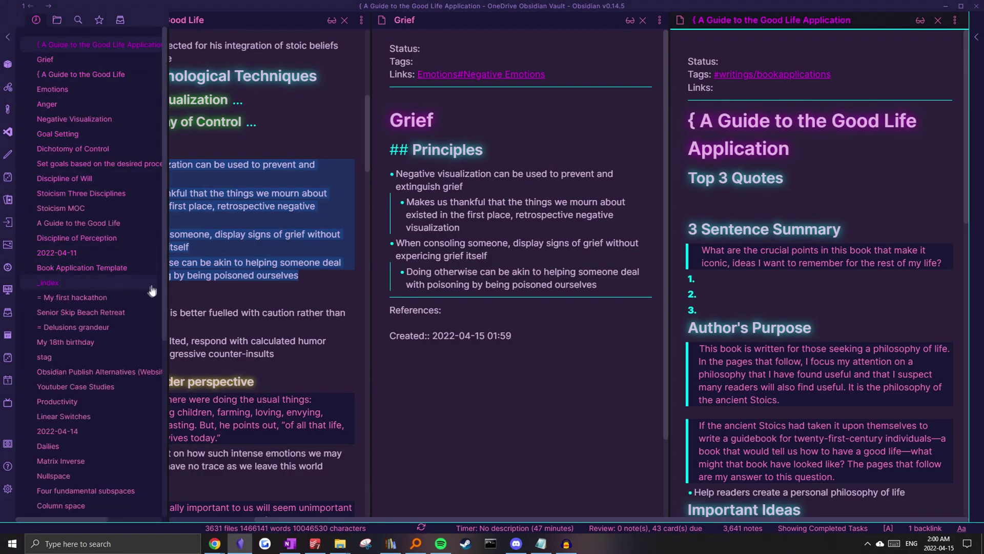
scroll(753, 221, down, 8)
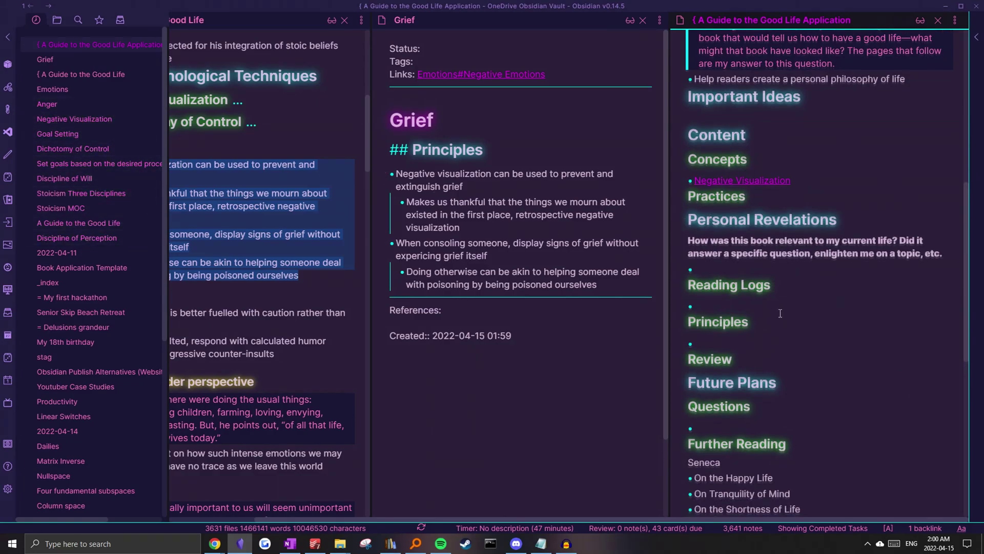
Add links to Anger and Grief under Concepts and turn "Grief" in the book note's "12 - Grief" heading into a link
click(7, 38)
drag(104, 144, 65, 145)
click(64, 144)
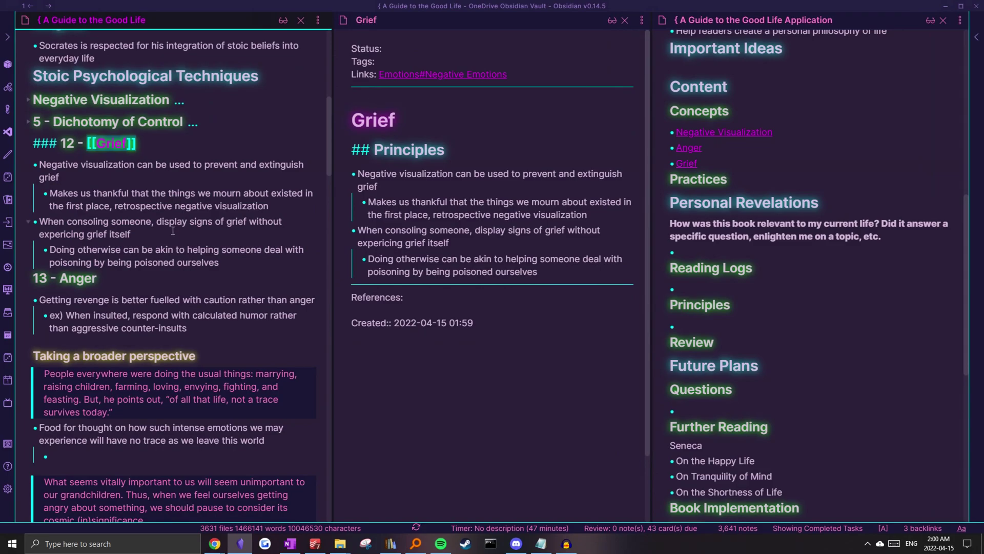
click(411, 202)
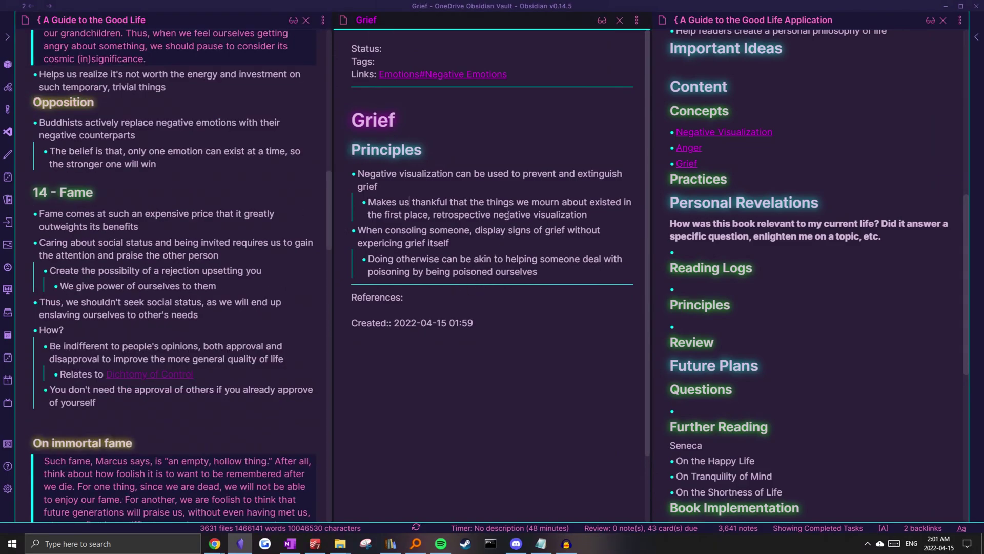
click(495, 163)
click(449, 137)
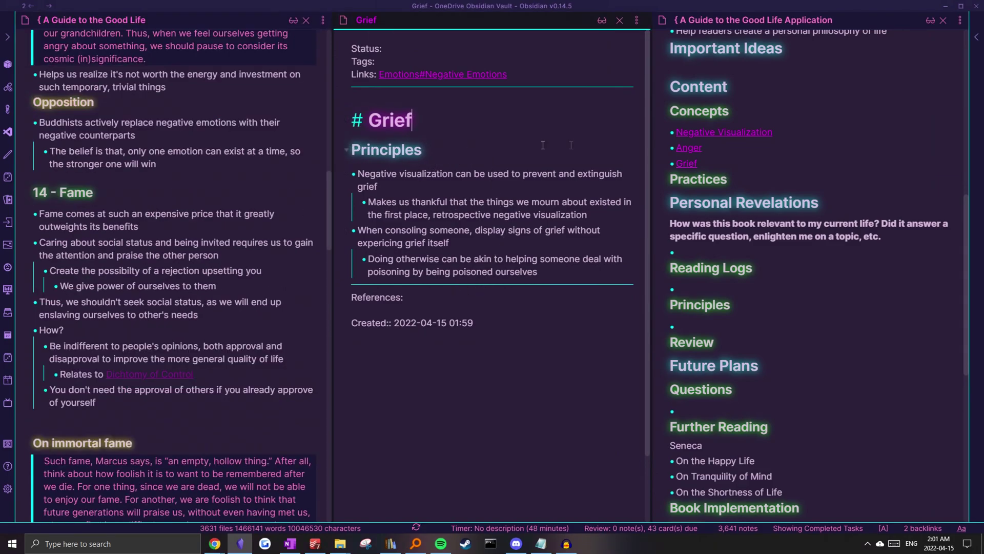
click(813, 156)
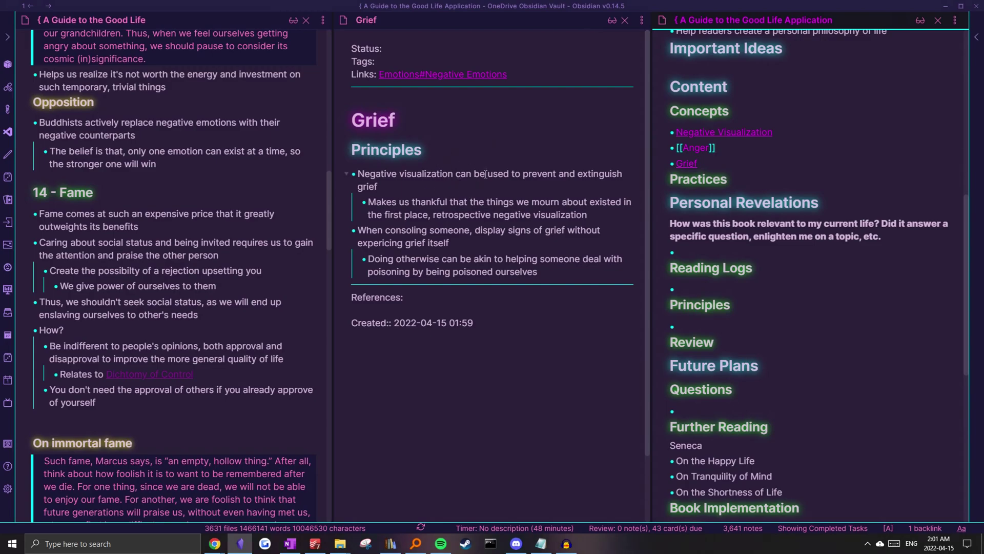
click(434, 140)
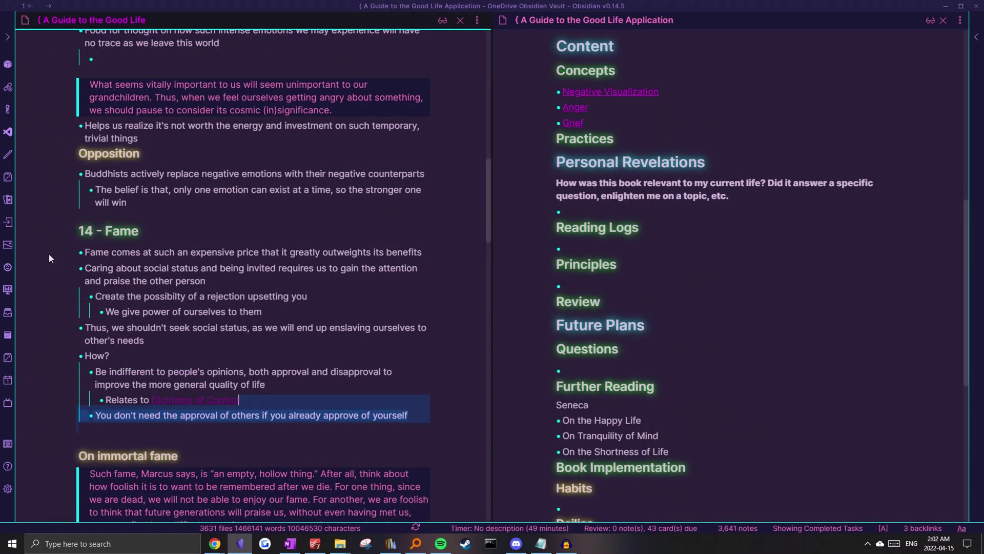
Open the Stoicism MOC note beside the book note
key(ctrl+o)
text(stoicism)
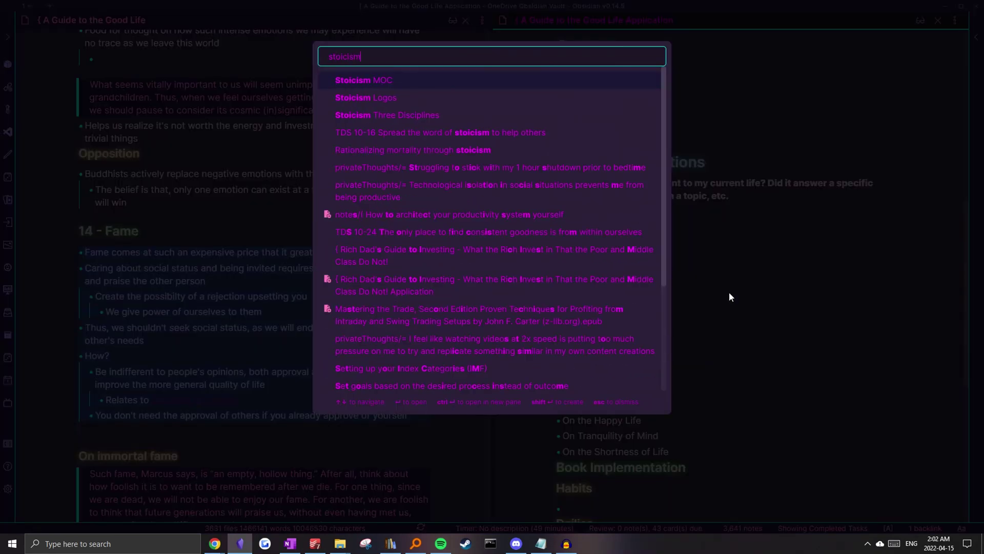
click(451, 81)
Add a level-three heading "Values" with an empty bullet below Practices in the Stoicism MOC note
click(711, 229)
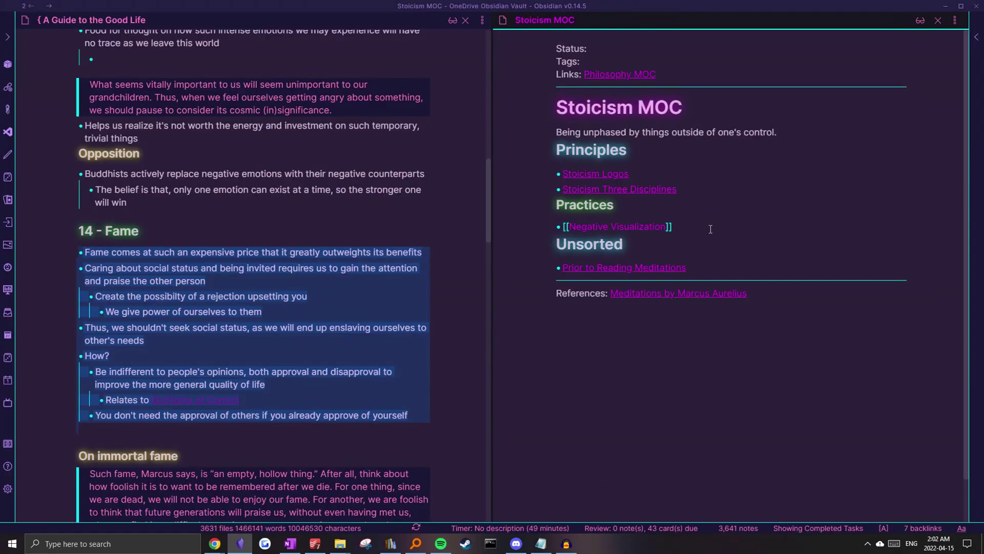
key(Return)
key(Return)
text(##)
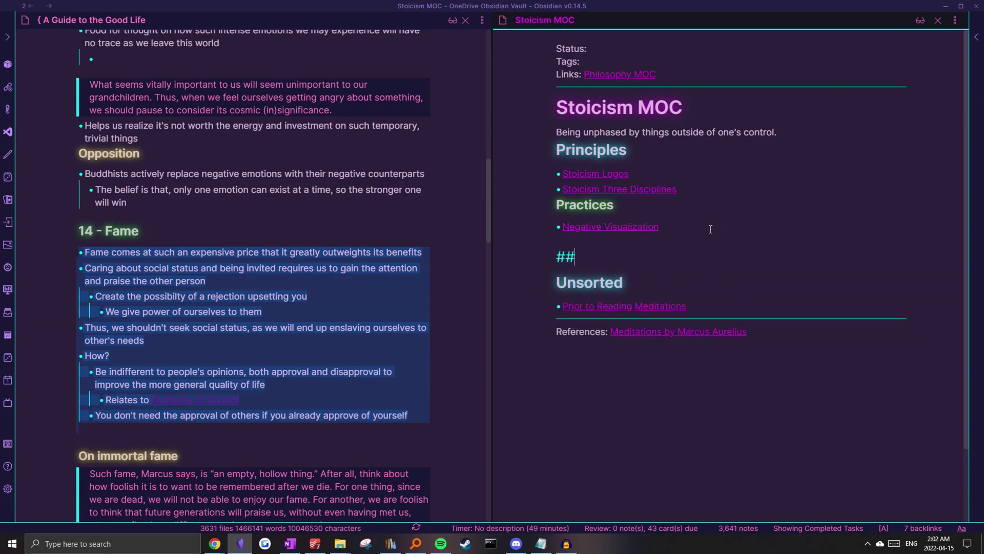
text(# Values)
key(Return)
text(- )
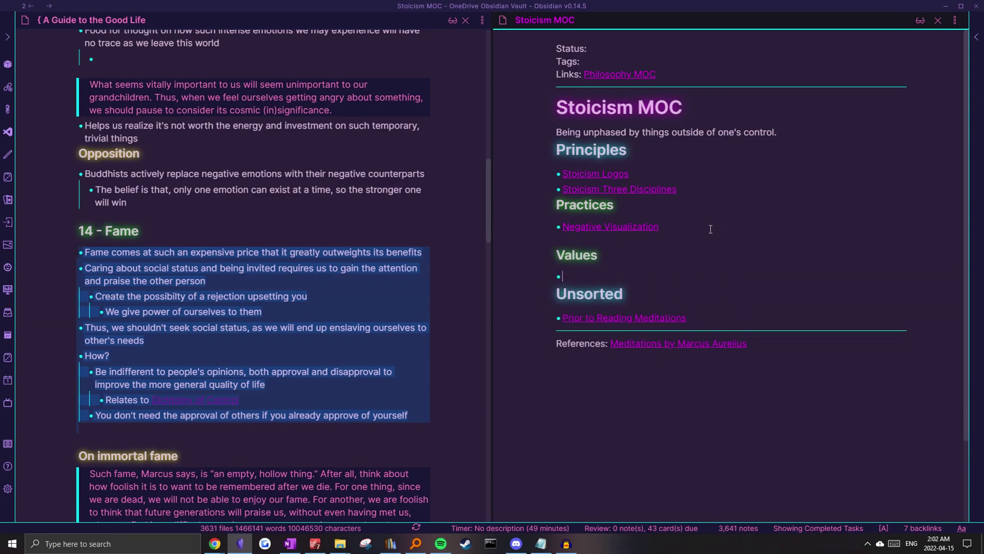
Using the book's first Fame bullet, add a Values link "Fame has an expensive price that greatly outweights its benefits" and open that note
text([[)
click(86, 252)
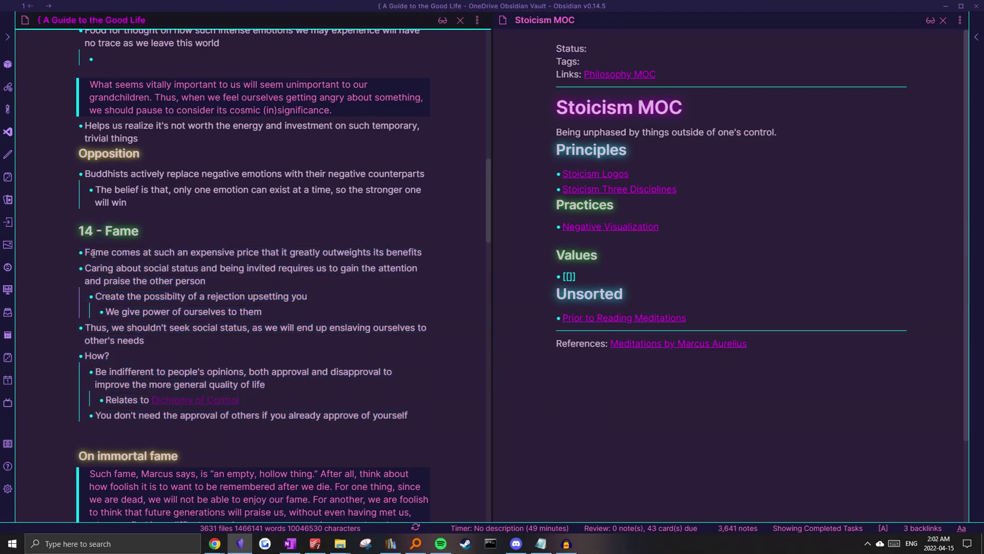
drag(87, 252, 432, 256)
key(ctrl+c)
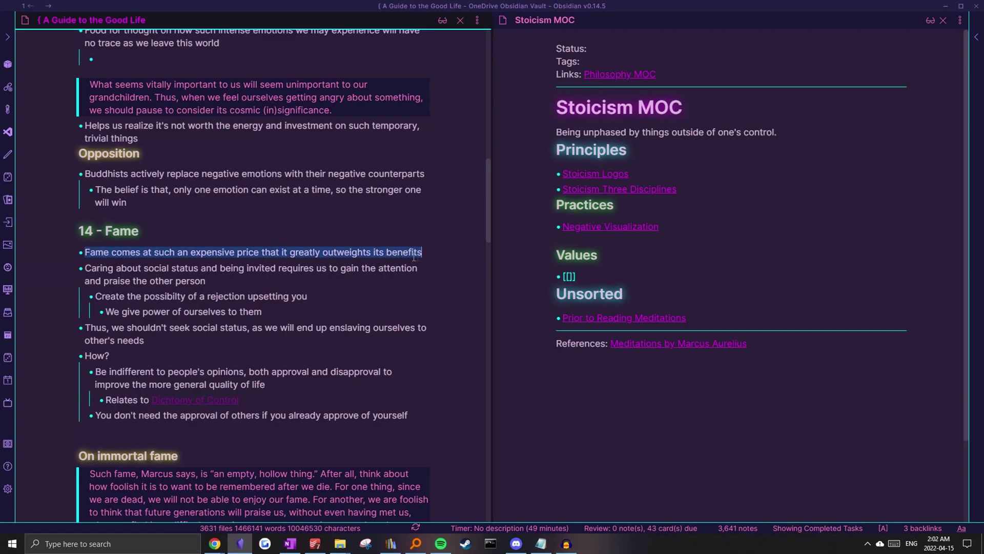
click(564, 277)
key(ctrl+v)
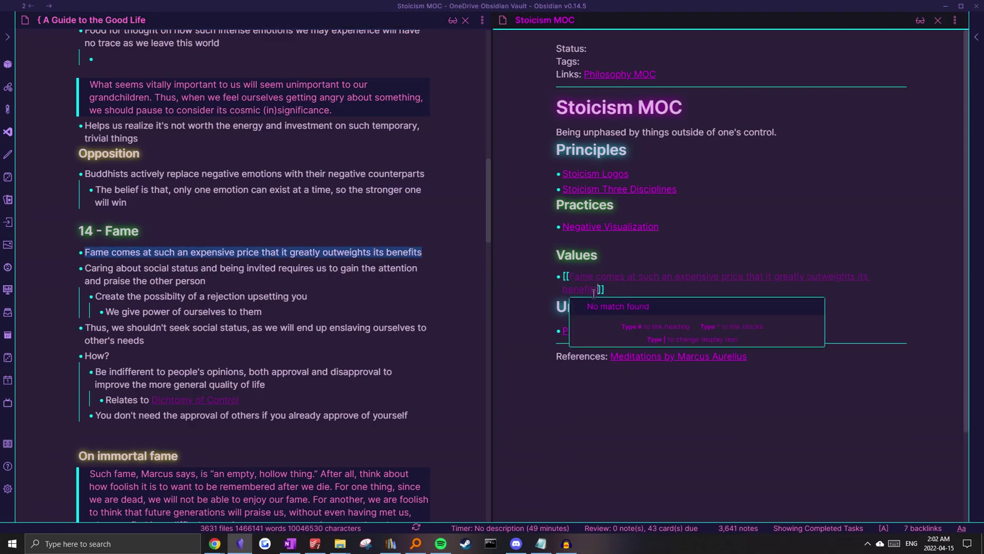
key(BackSpace)
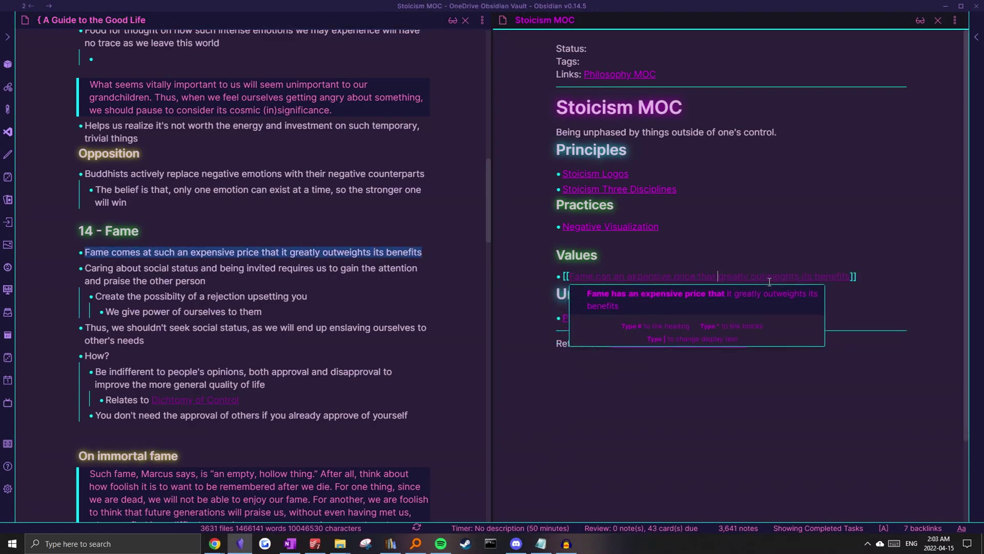
click(562, 249)
click(657, 275)
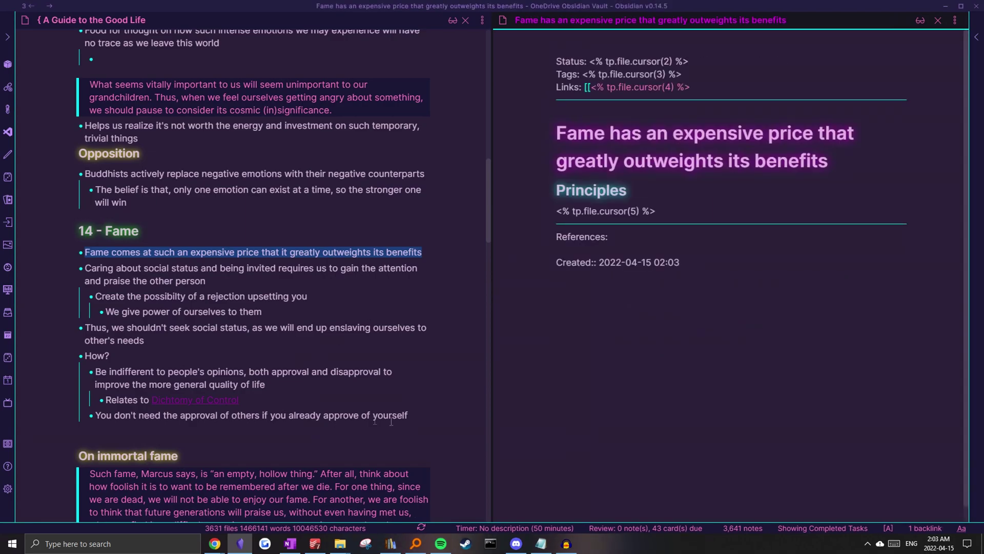
Copy the remaining "14 - Fame" bullets from the book note and set the new note's Links field to Stoicism MOC#Values
drag(428, 420, 58, 271)
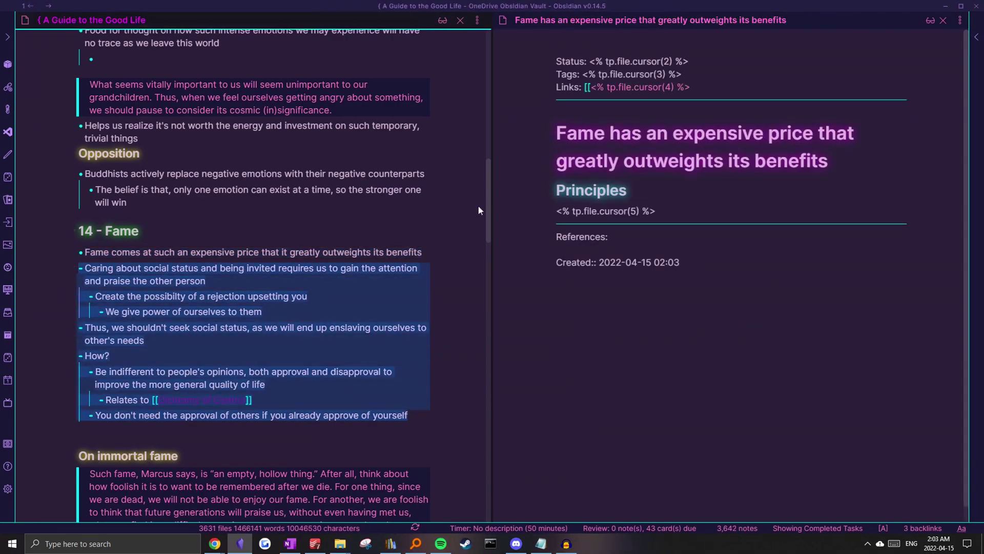
click(562, 64)
key(alt+Tab)
key(alt+Tab)
key(alt+Tab)
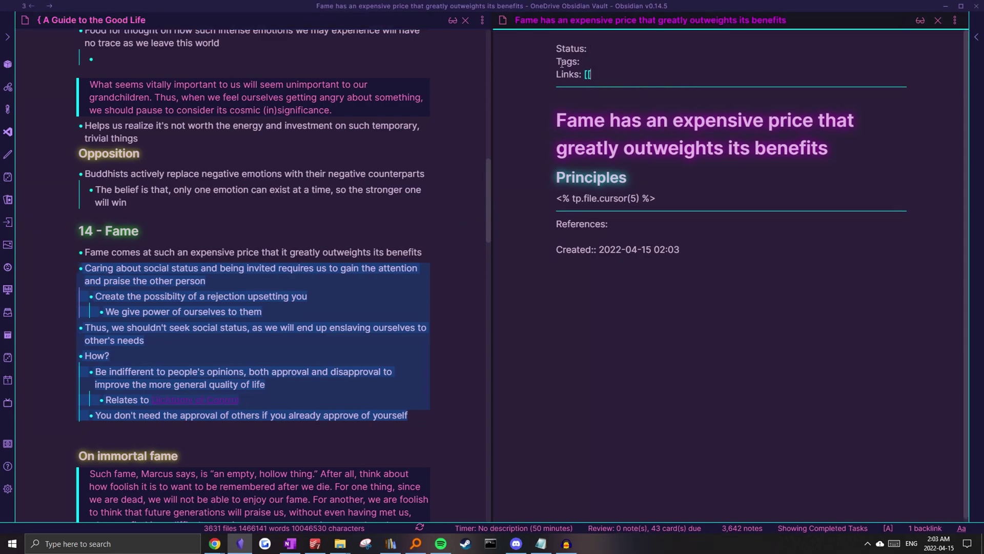
click(623, 129)
key(Left)
key(Left)
text(#Stoicism MOC#)
key(BackSpace)
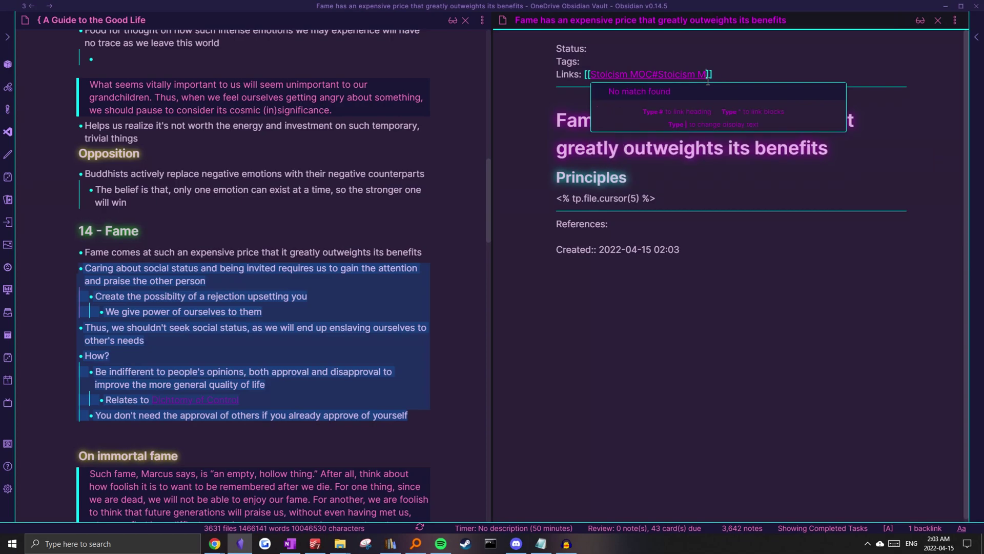
key(ctrl+z)
click(661, 107)
click(667, 176)
Paste the copied Fame bullets under Principles and correct the spelling of the Dichotomy of Control link
key(alt+Tab)
text(- Caring about social status and being invited requires us to gain the attention and praise the other person 	- Create the possibilty of a rejection upsetting you 		- We give power of ourselves to them - Thus, we shouldn't seek social status, as we will end up enslaving ourselves to other's needs - How? 	- Be indifferent to people's opinions, both approval and disapproval to improve the more general quality of life 		- Relates to Dichtomy of Control 	- You don't need the approval of others if you already approve of yourself)
click(657, 334)
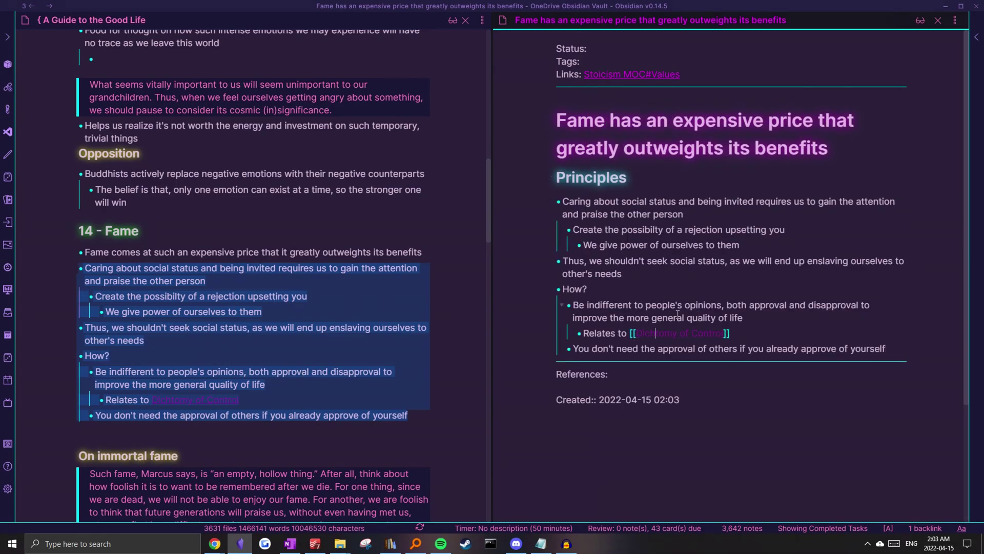
text(o)
click(716, 282)
Turn "rejection" in the Fame note into a link to a new Rejection note, open that note, and return to the Fame note
double_click(691, 230)
text([[)
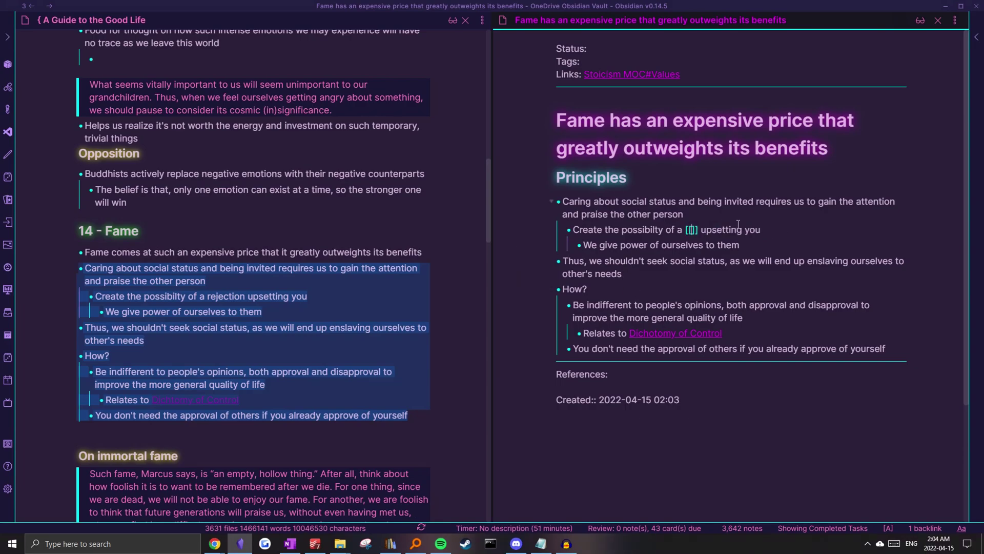
text(reje)
text(ction)
key(Return)
click(739, 224)
click(709, 233)
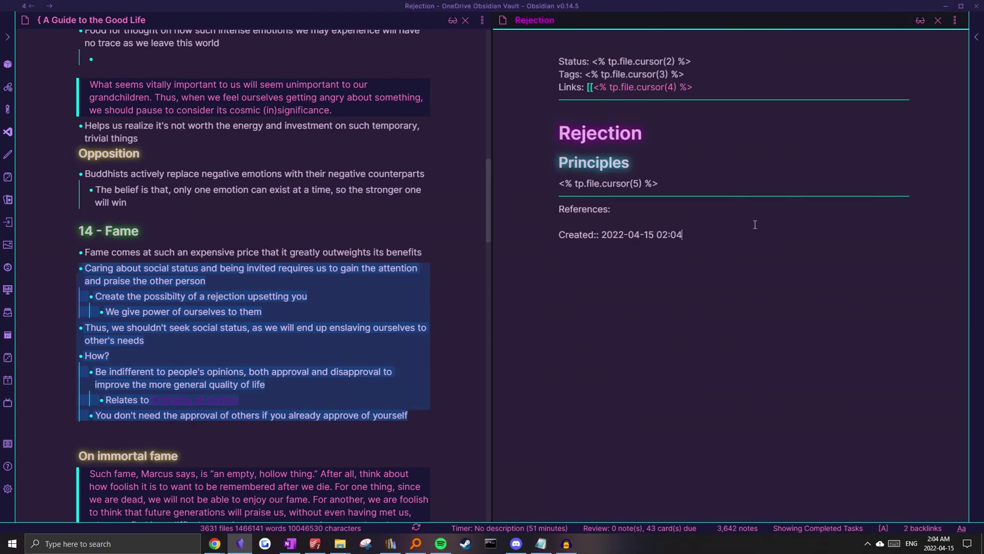
key(ctrl+alt+Left)
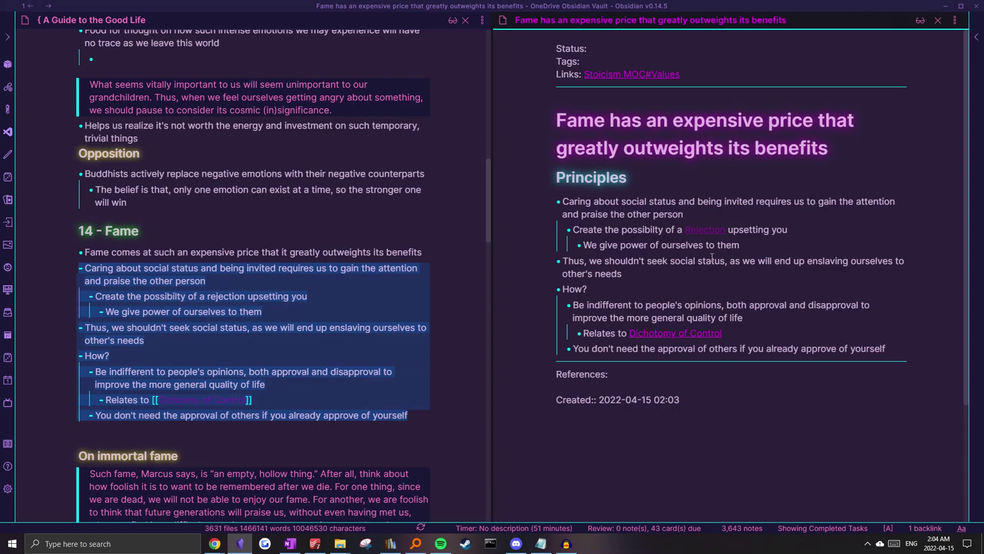
click(704, 245)
drag(725, 261, 674, 262)
text([[social)
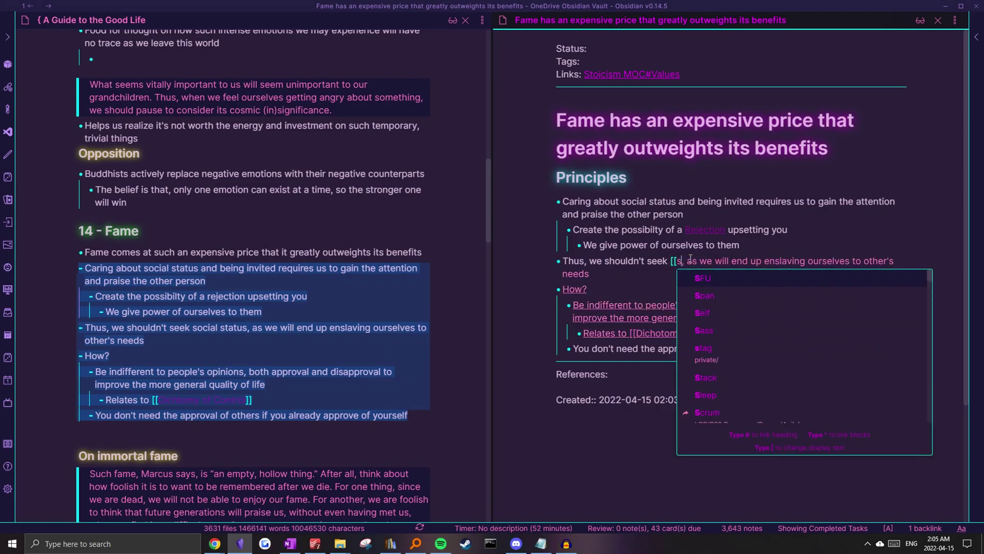
key(BackSpace)
key(BackSpace)
key(BackSpace)
key(BackSpace)
key(BackSpace)
key(BackSpace)
key(ctrl+z)
Copy the book note's "On immortal fame" and "May restrict our dreams and aspirations" sections to the end of the Fame note's Principles
scroll(332, 334, down, 7)
mouse_move(333, 328)
mouse_down()
mouse_move(332, 337)
mouse_move(328, 321)
mouse_up()
key(ctrl+c)
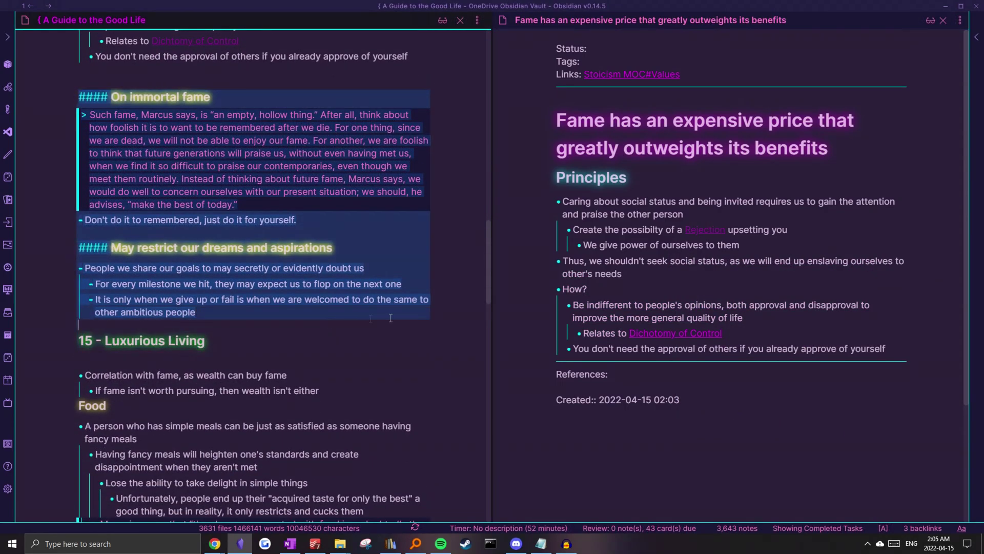
click(903, 352)
key(Return)
key(ctrl+v)
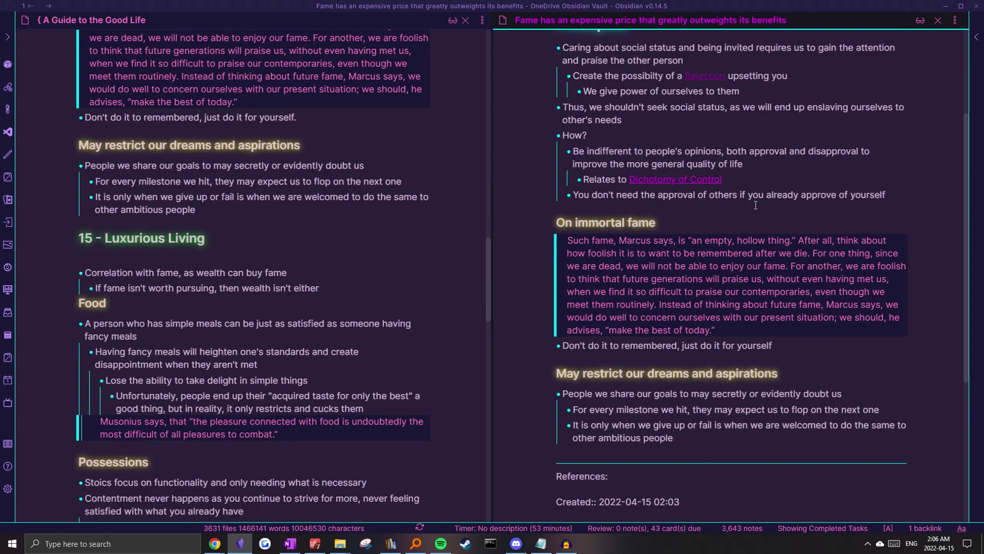
Open the Stoicism MOC note and start a new Values bullet reading "Luxurious" below the Fame link
key(ctrl+o)
click(750, 199)
scroll(177, 245, down, 3)
click(860, 188)
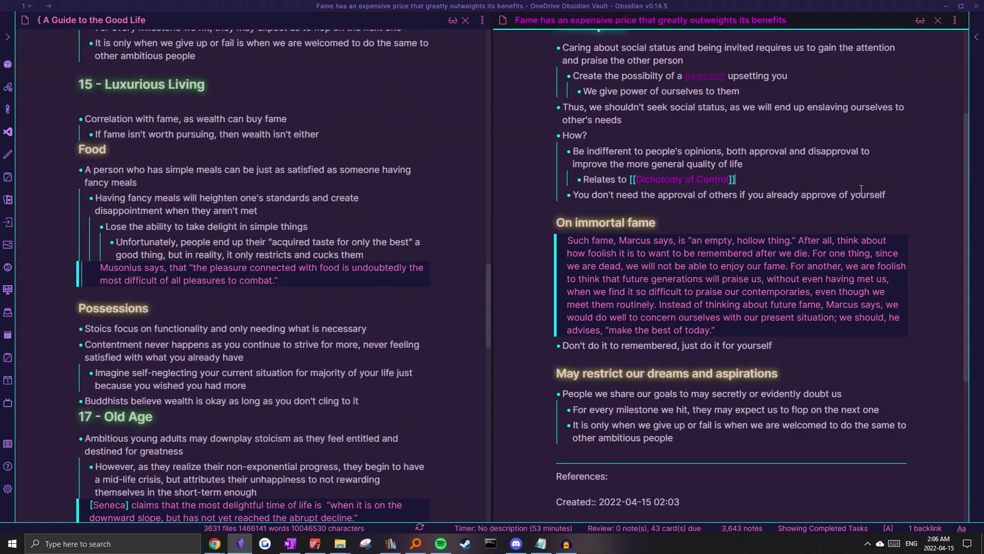
key(ctrl+o)
text(stoicism)
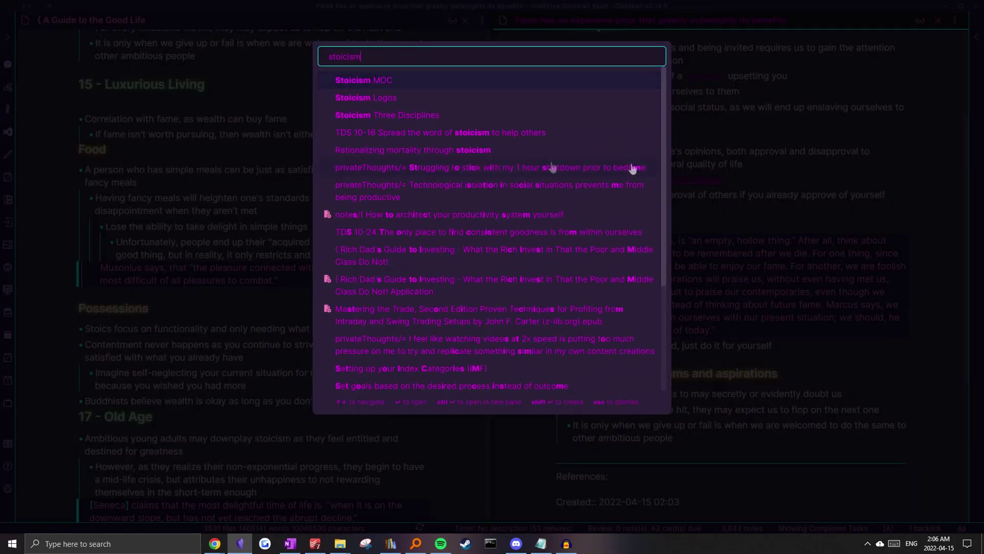
click(368, 82)
text(Luxuio)
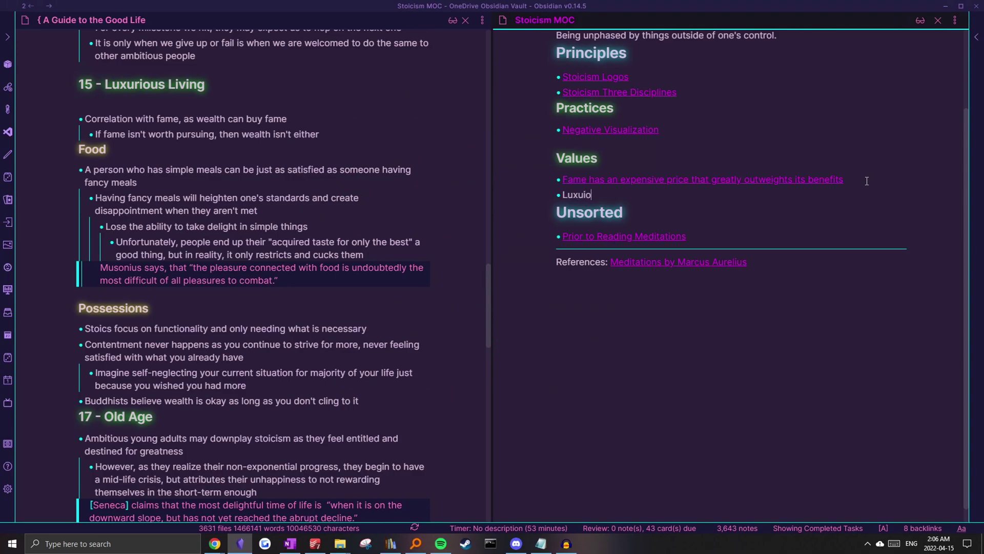
text(rious)
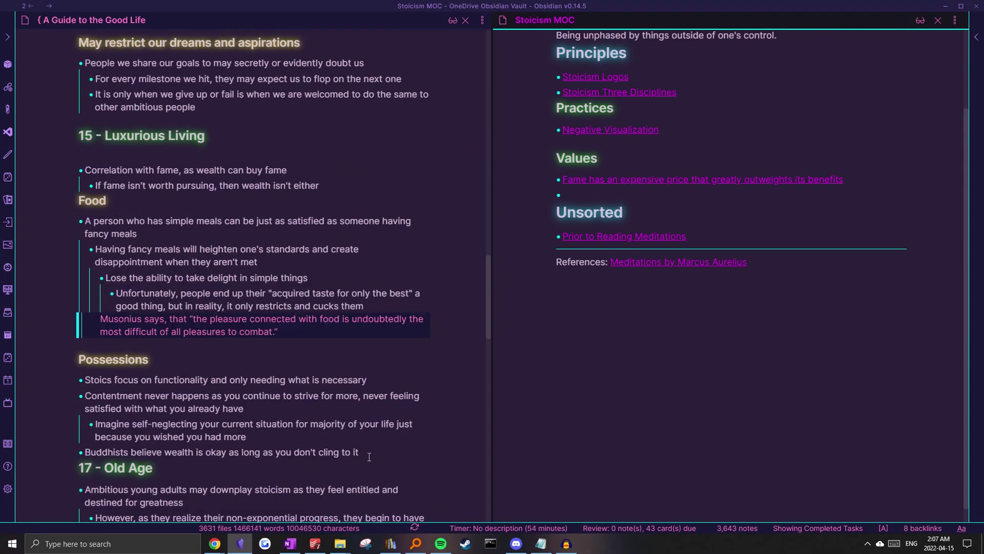
Examine the Food and Possessions bullets under "15 - Luxurious Living" in the book note for their main idea
drag(369, 455, 59, 159)
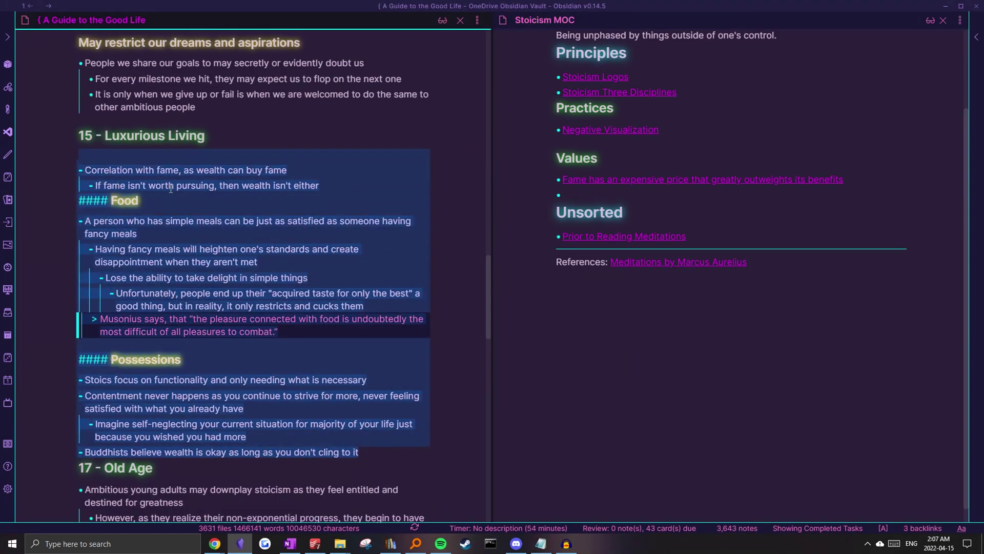
click(171, 187)
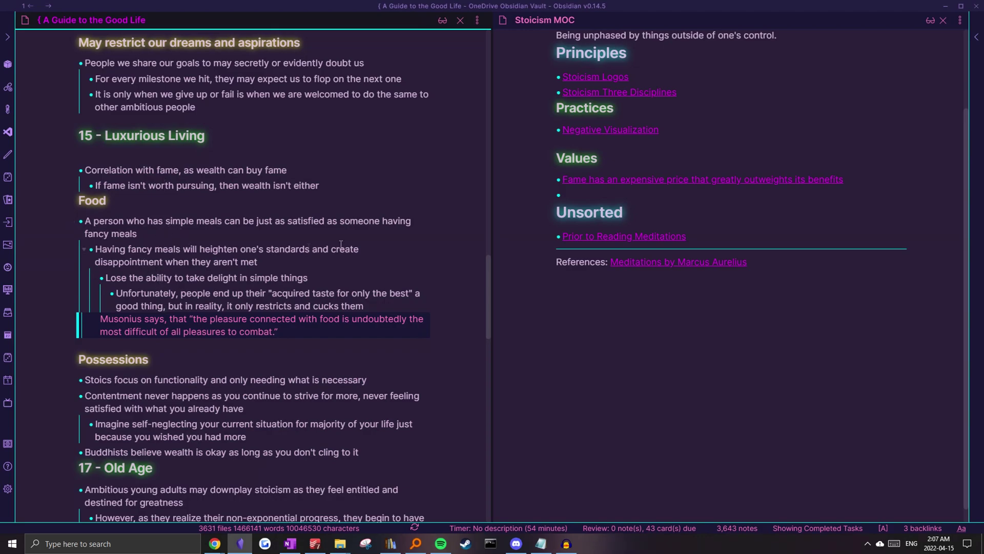
click(138, 233)
drag(112, 221, 268, 236)
click(271, 236)
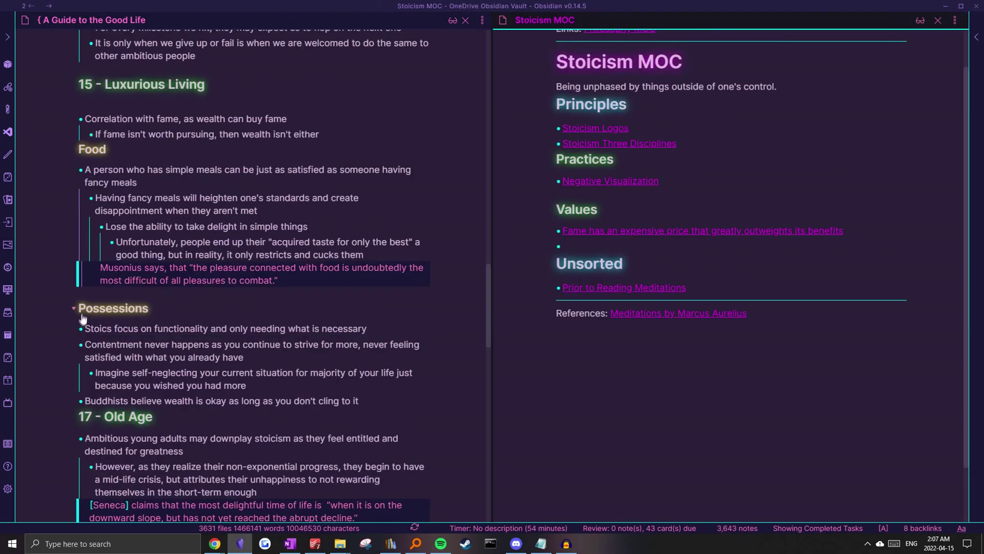
drag(86, 311, 225, 362)
drag(123, 329, 367, 332)
click(229, 332)
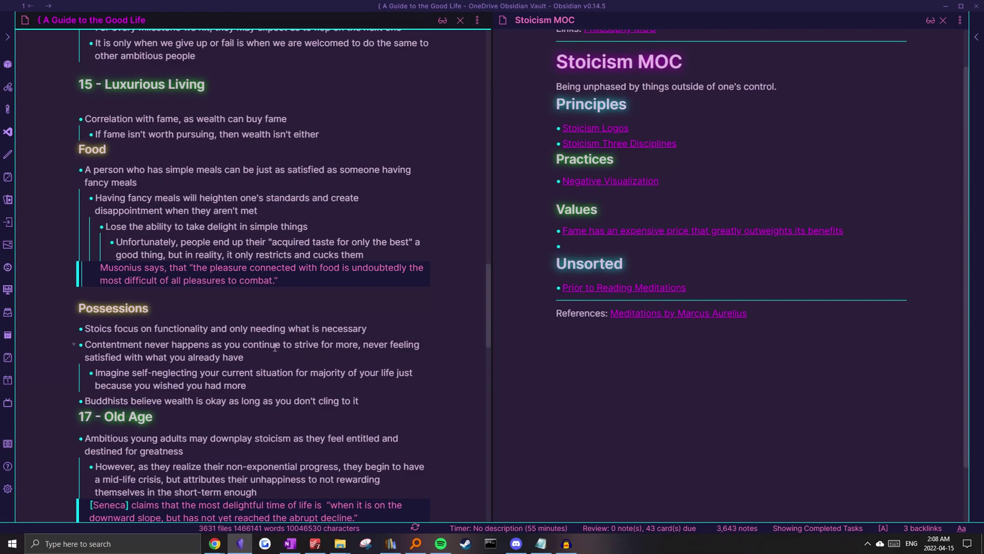
scroll(276, 346, down, 1)
drag(244, 306, 93, 296)
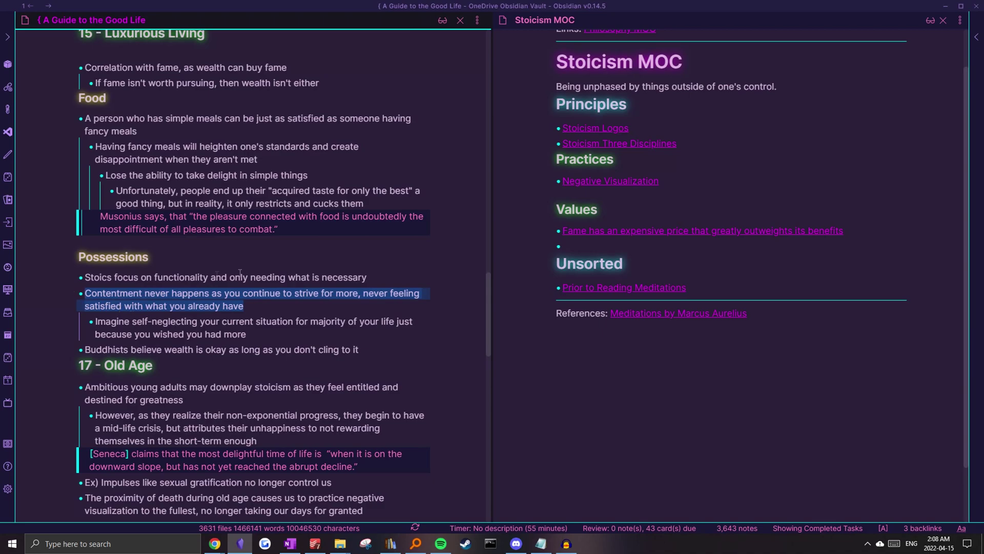
drag(87, 298, 261, 307)
click(261, 307)
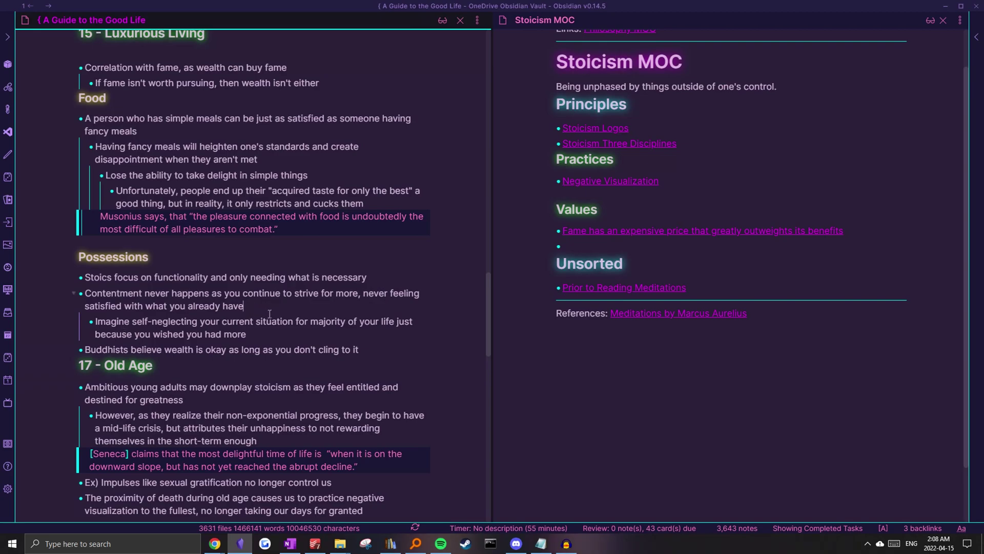
Remove the empty bullet under Values in Stoicism MOC and open the Discipline of Perception note by way of Stoicism Three Disciplines
click(584, 248)
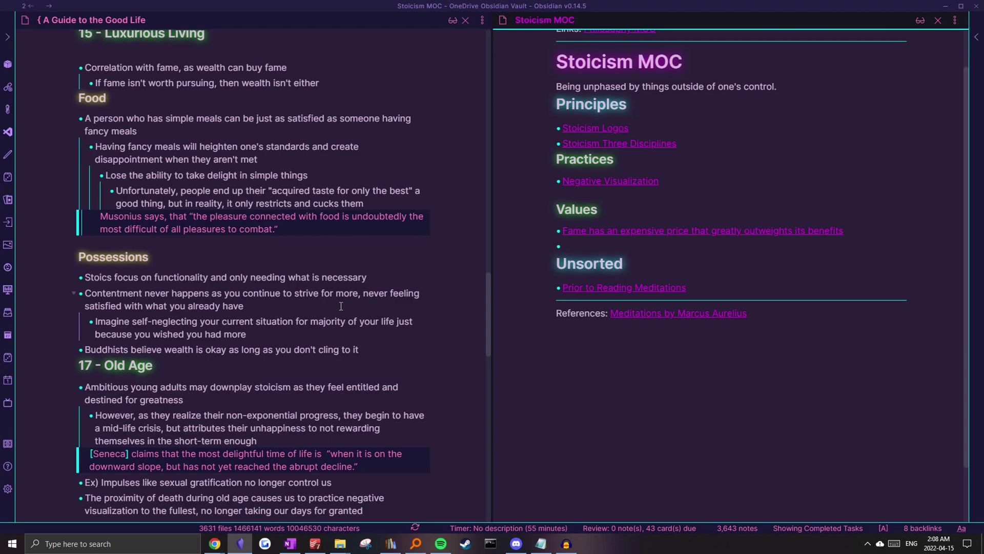
scroll(340, 306, up, 1)
key(BackSpace)
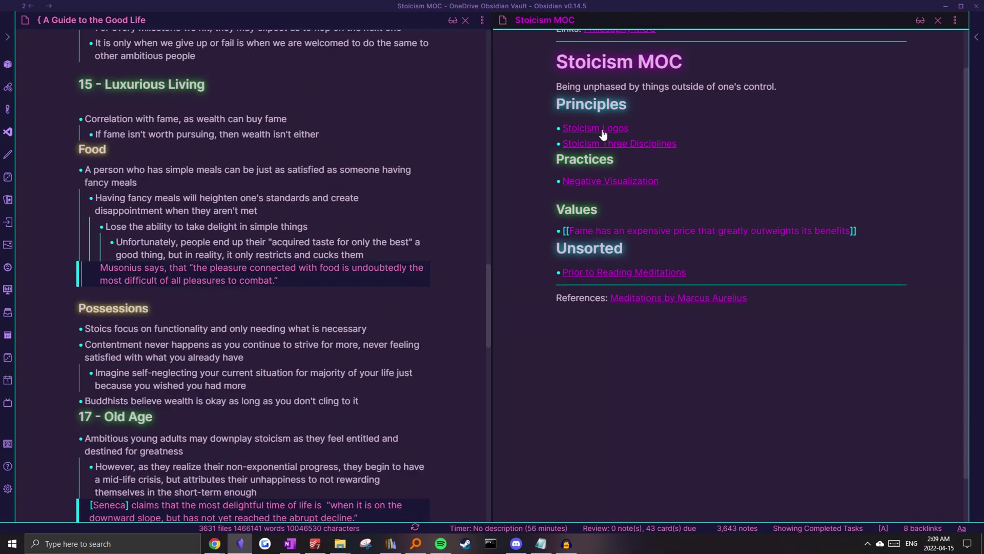
click(608, 146)
click(616, 134)
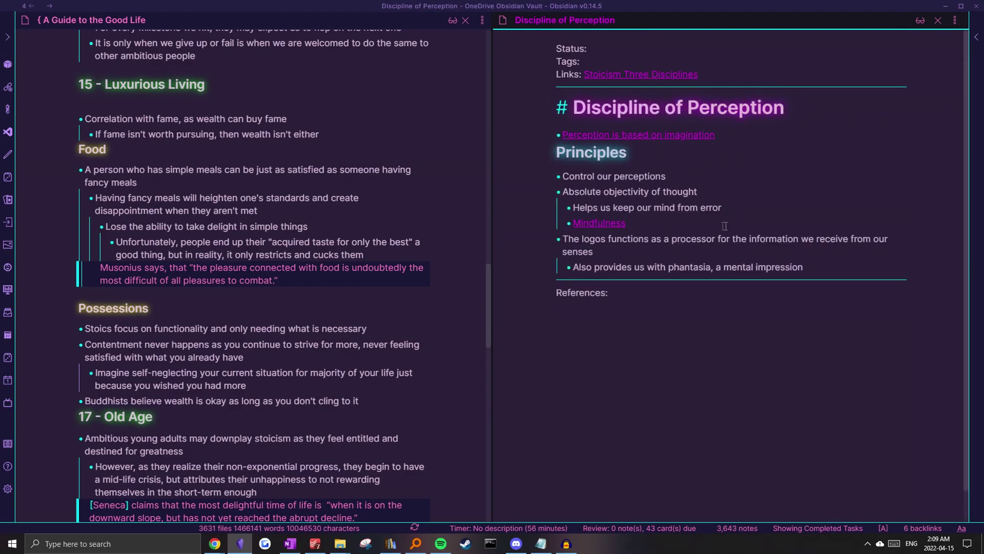
Add a link "Simplicity can be as satisfying as luxury" as the last Principles bullet of Discipline of Perception and open that new note
click(857, 264)
key(Return)
text([[)
text(Simplicitgy)
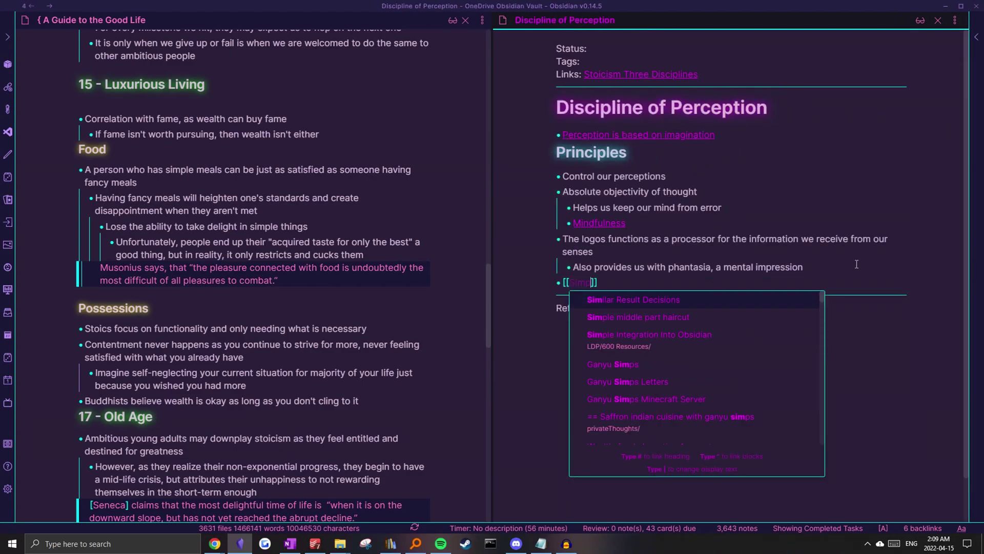
key(BackSpace)
key(BackSpace)
text(y can be as satisf)
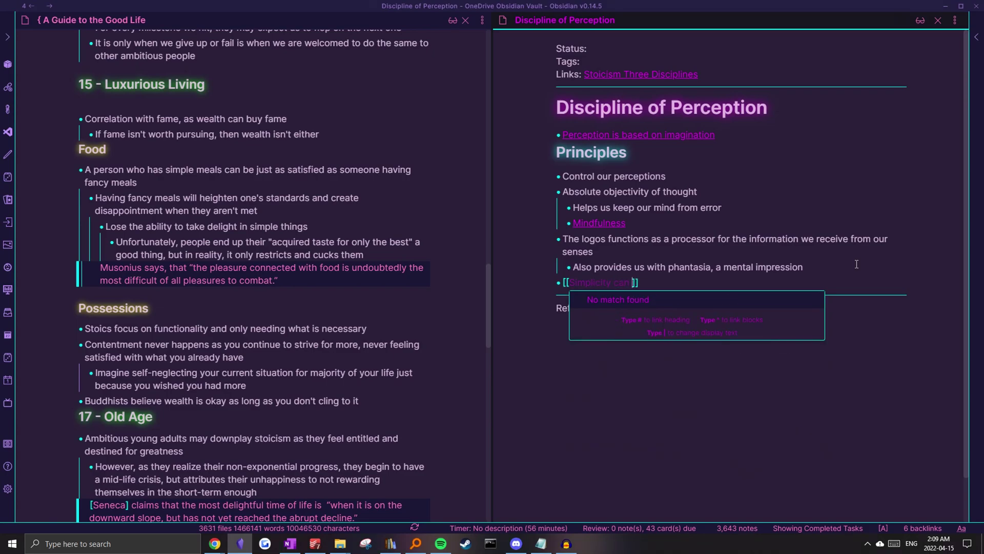
text(ying as luxury)
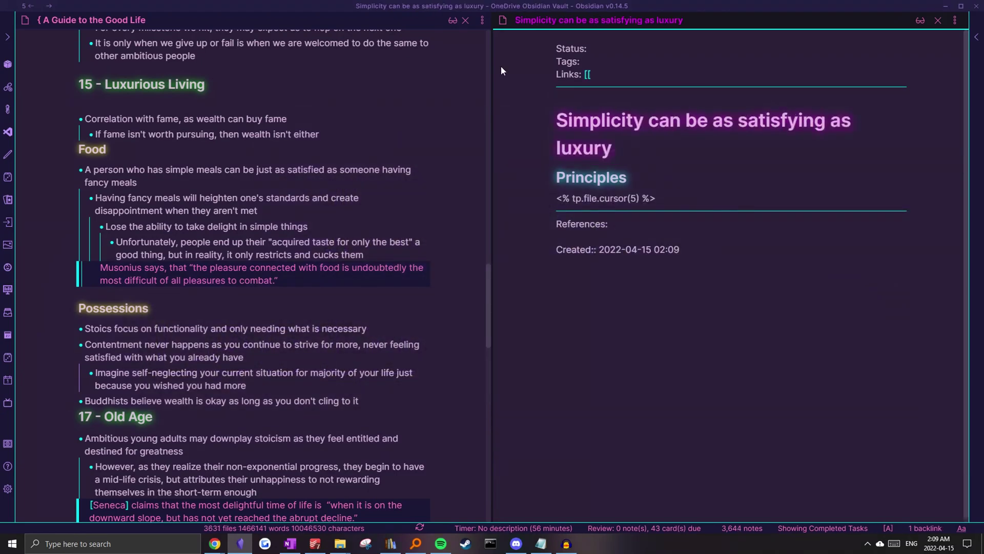
Set the new note's Links field to Discipline of Perception and add the book's Food bullets under Principles, beginning "Think of food; a person"
text([)
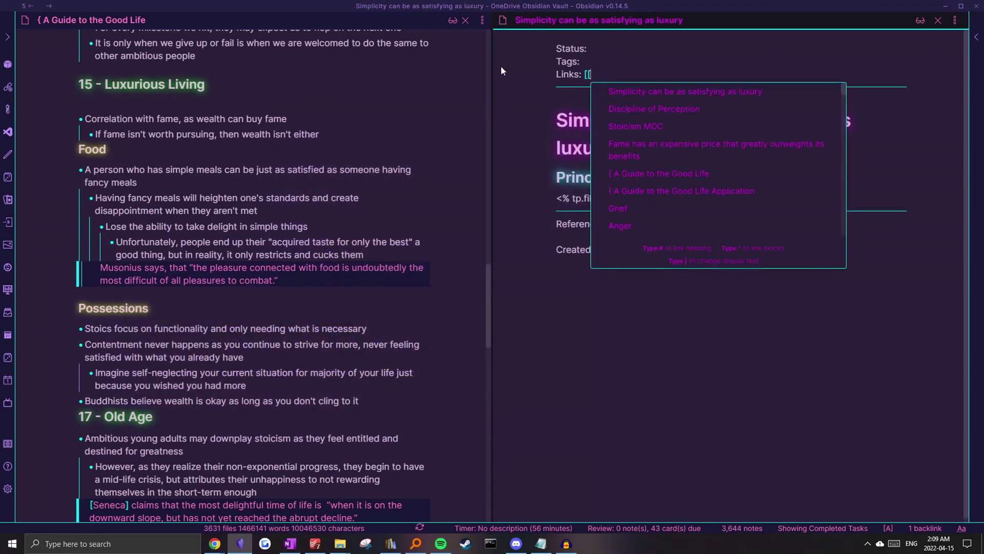
click(663, 110)
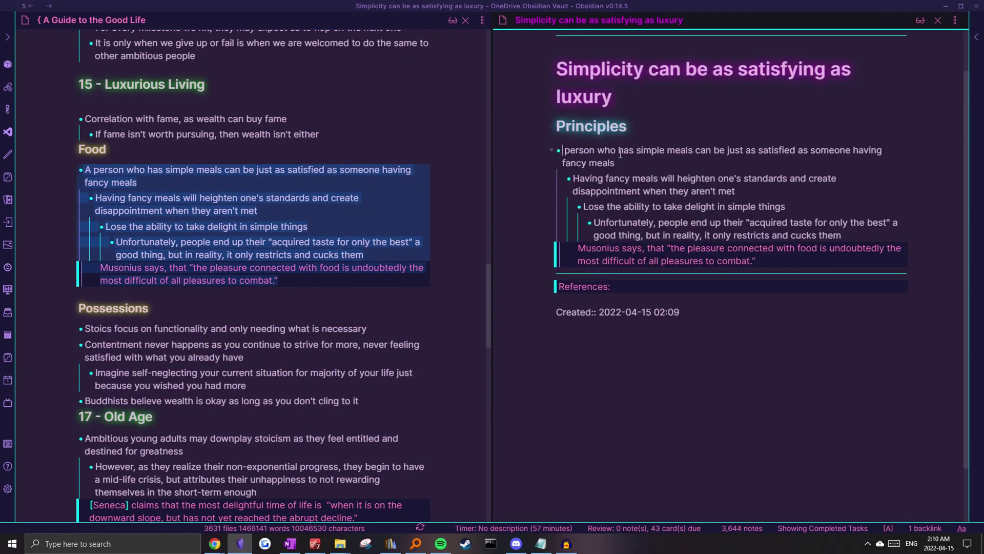
text(Think of fo)
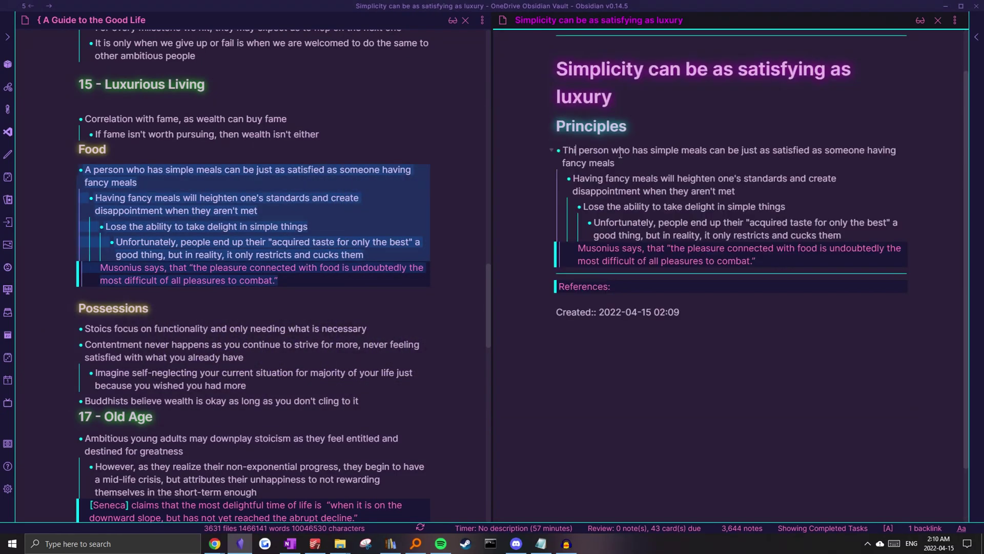
text(od; a)
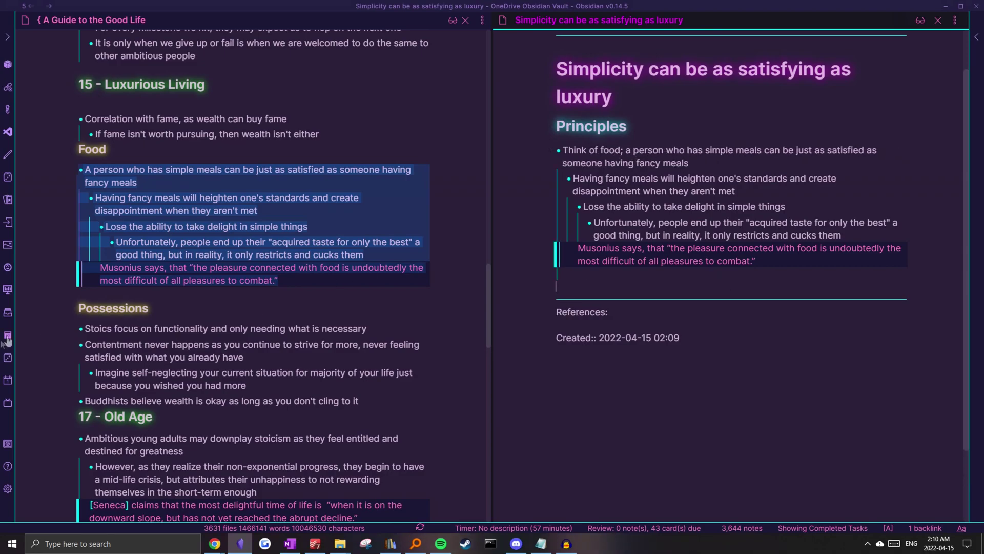
Add the line "Alternatively, we can adopt a minimalist mindset" below the Musonius quote in the Simplicity note
text(Alternatively, we can)
key(ctrl+BackSpace)
key(ctrl+BackSpace)
text(we can)
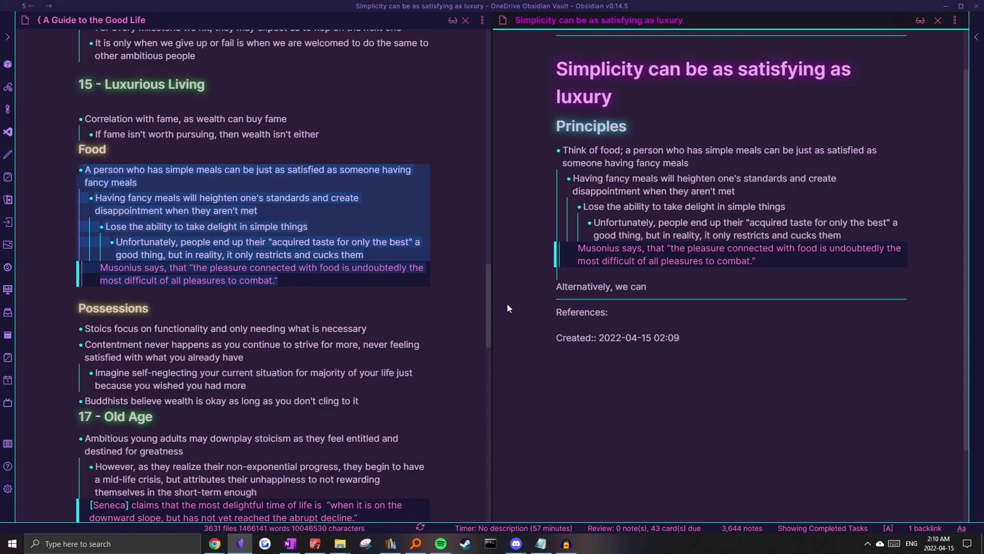
text( adopt a minimalist mindset)
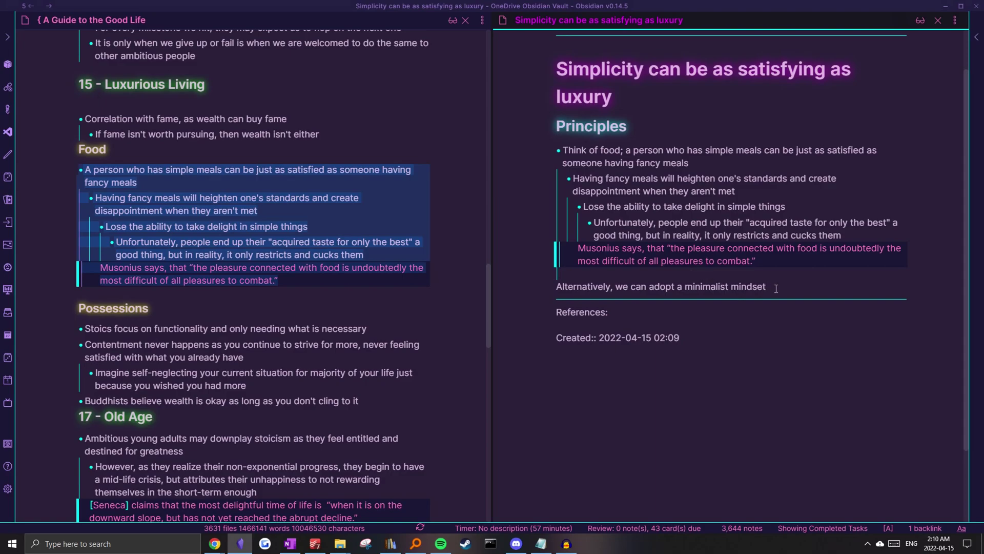
Turn "minimalist" in the last Principles line into a link to the Minimalism note with its own display text, and open that note
drag(729, 288, 686, 289)
key(BackSpace)
text([[min)
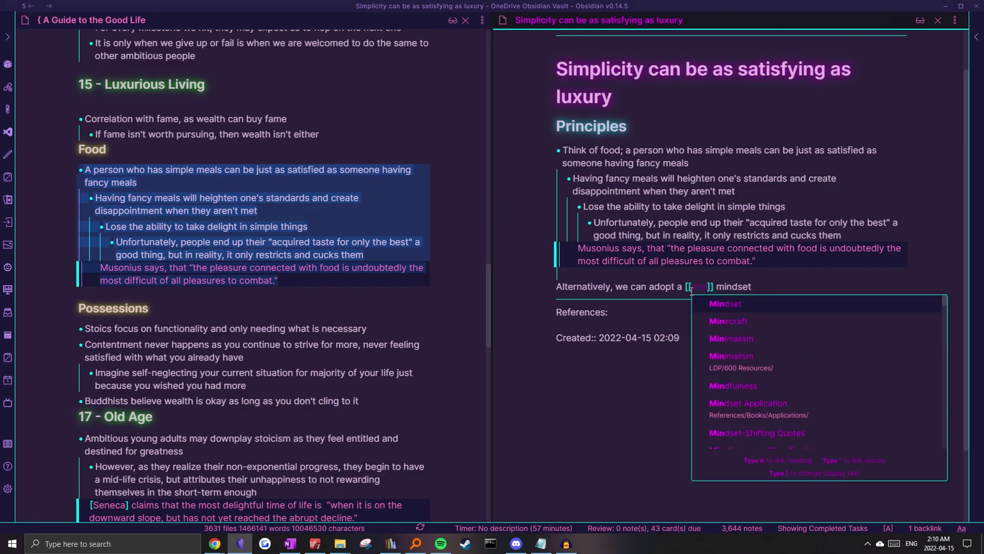
click(743, 348)
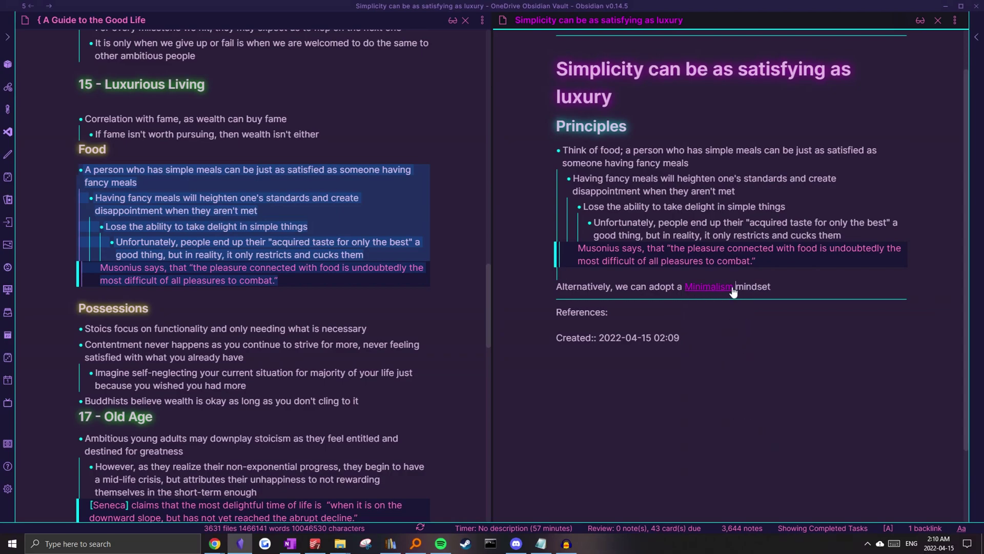
key(Left)
key(Left)
text(|)
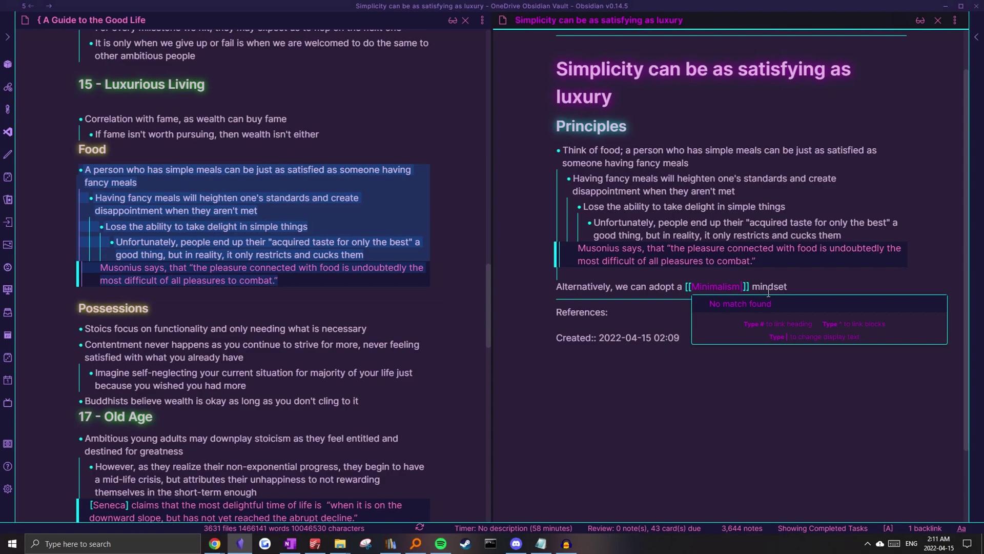
text(min)
Collapse the finished "12 - Grief", "13 - Anger" and "14 - Fame" sections in the book note
scroll(58, 251, up, 4)
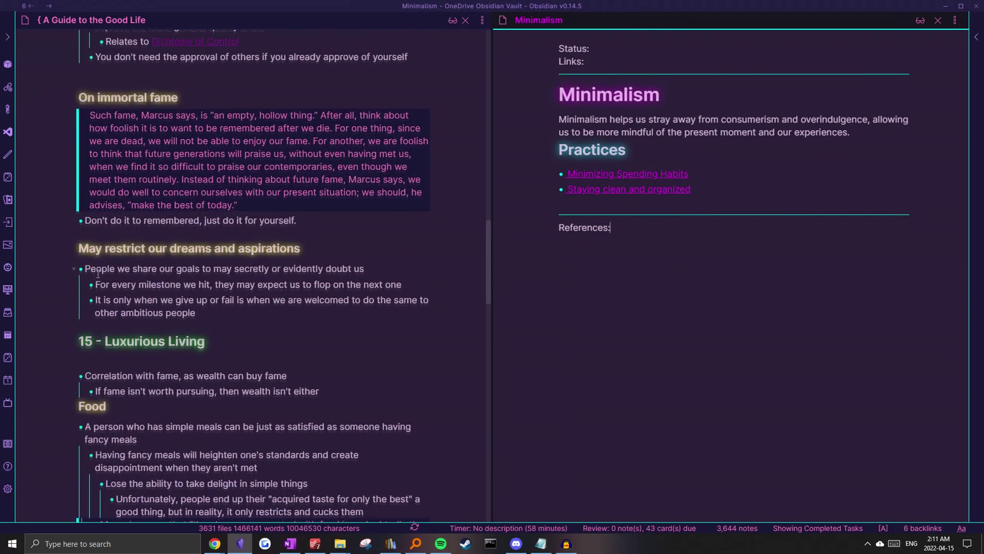
scroll(57, 252, up, 8)
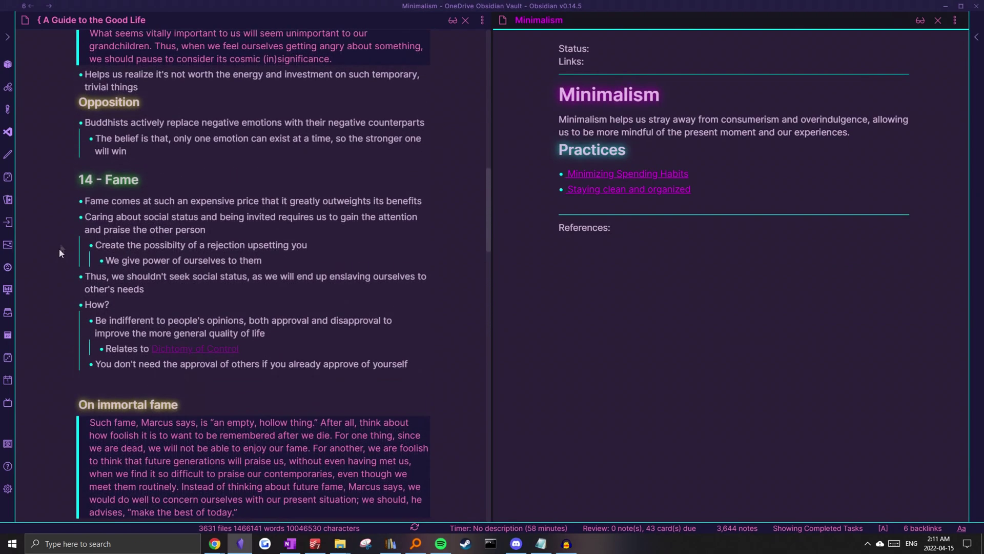
scroll(86, 204, up, 1)
click(76, 333)
scroll(75, 313, up, 7)
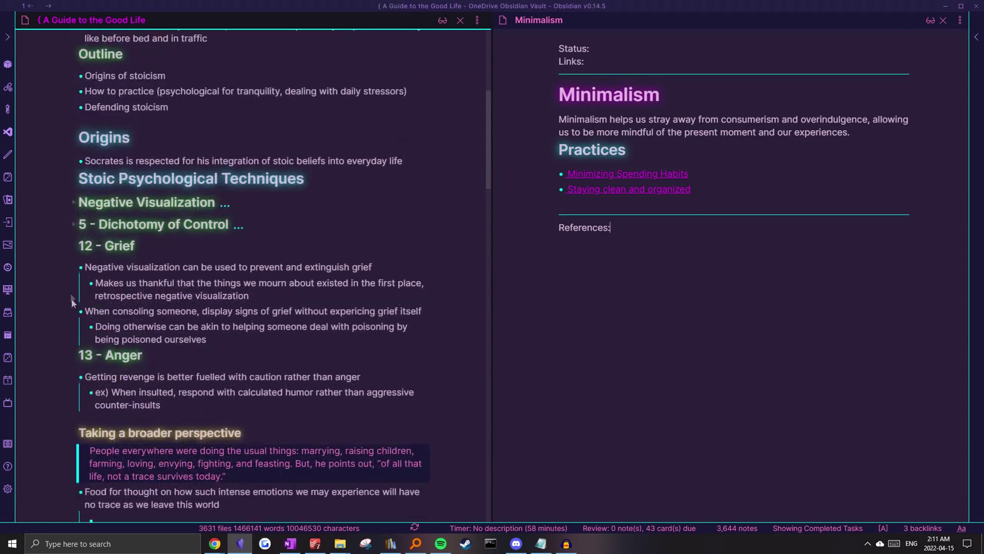
click(74, 246)
click(74, 267)
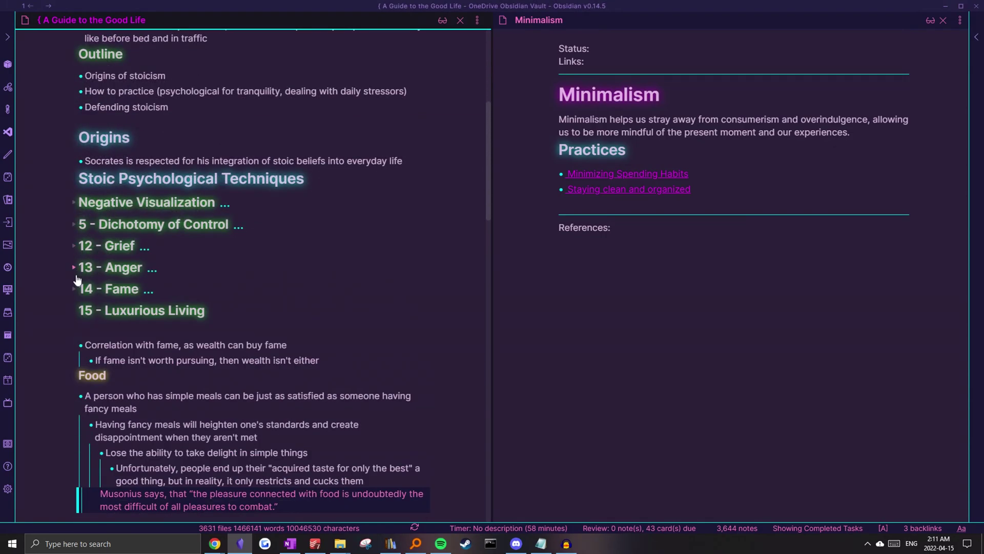
Collapse the finished "15 - Luxurious Living" section in the book note and go on to "17 - Old Age"
click(74, 310)
scroll(82, 241, down, 5)
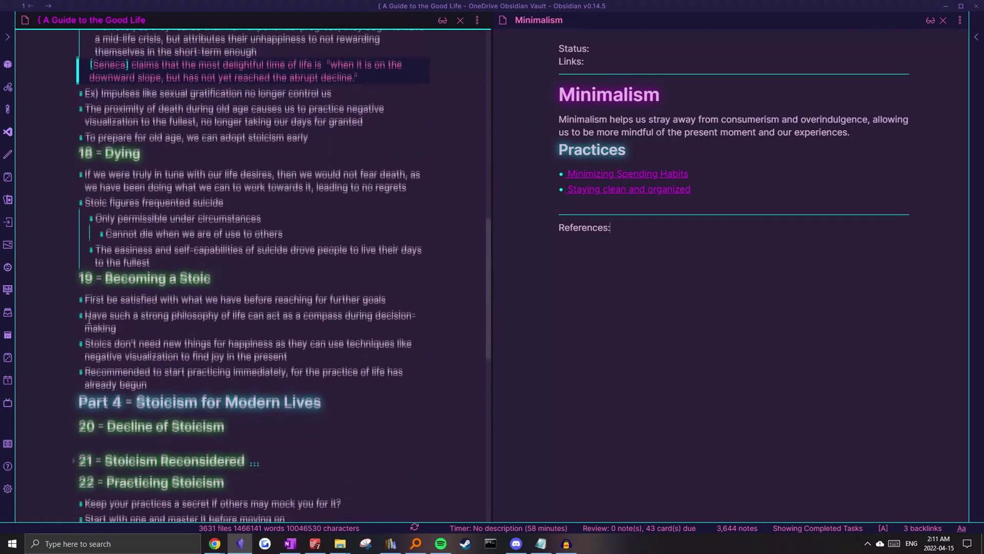
scroll(165, 262, down, 5)
scroll(185, 251, up, 3)
scroll(185, 251, down, 3)
scroll(185, 251, up, 6)
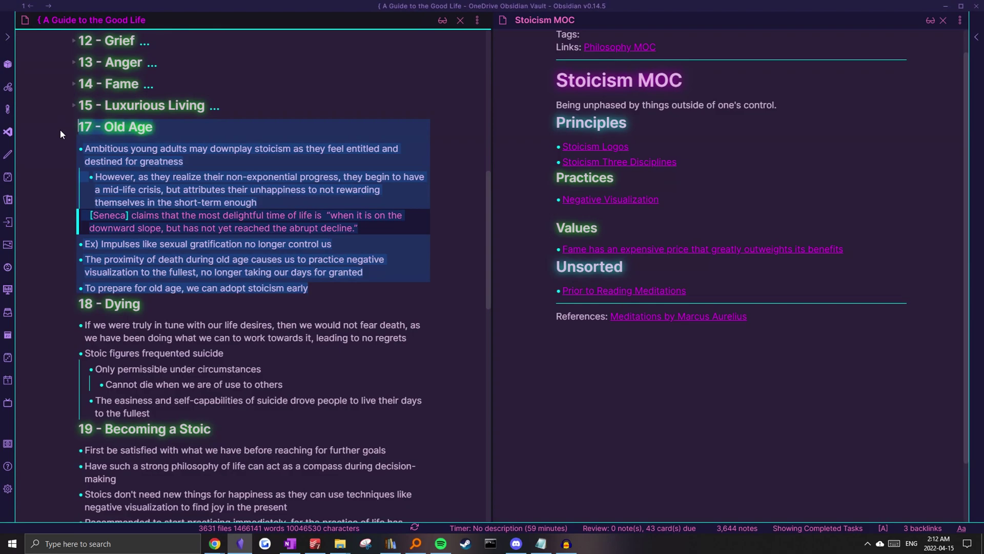
Open the Negative Visualization note from the Practices list of the Stoicism MOC and go to its end
click(226, 177)
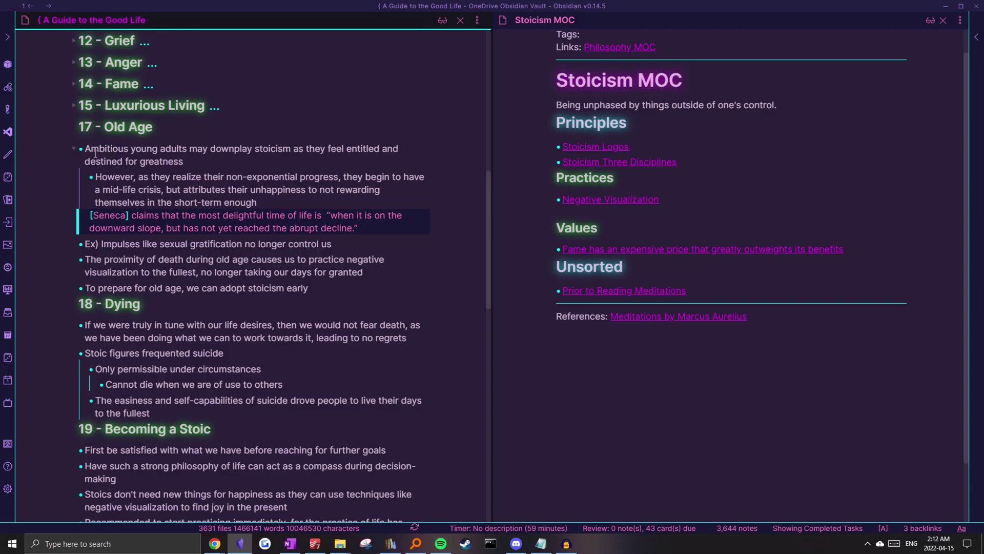
click(224, 168)
click(634, 200)
scroll(648, 238, down, 4)
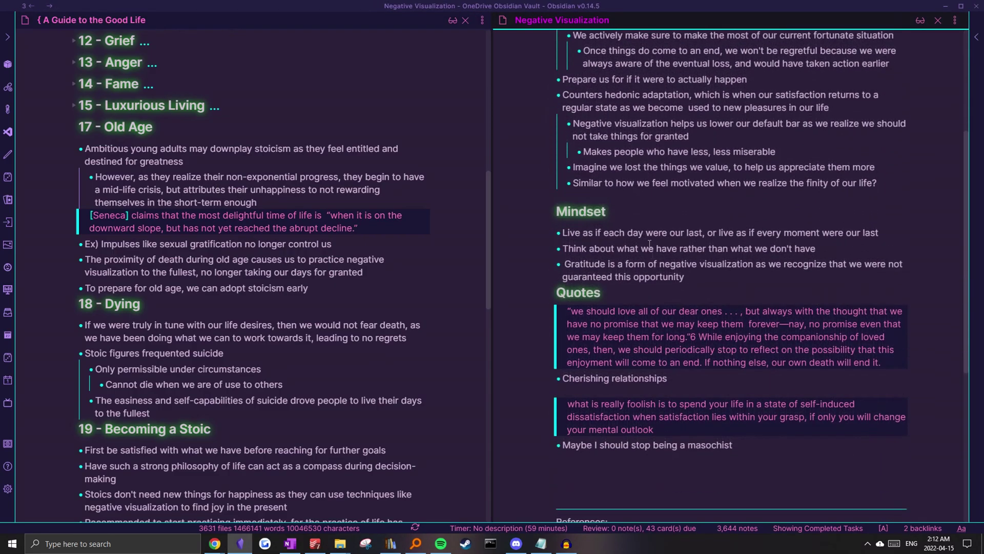
scroll(681, 312, down, 2)
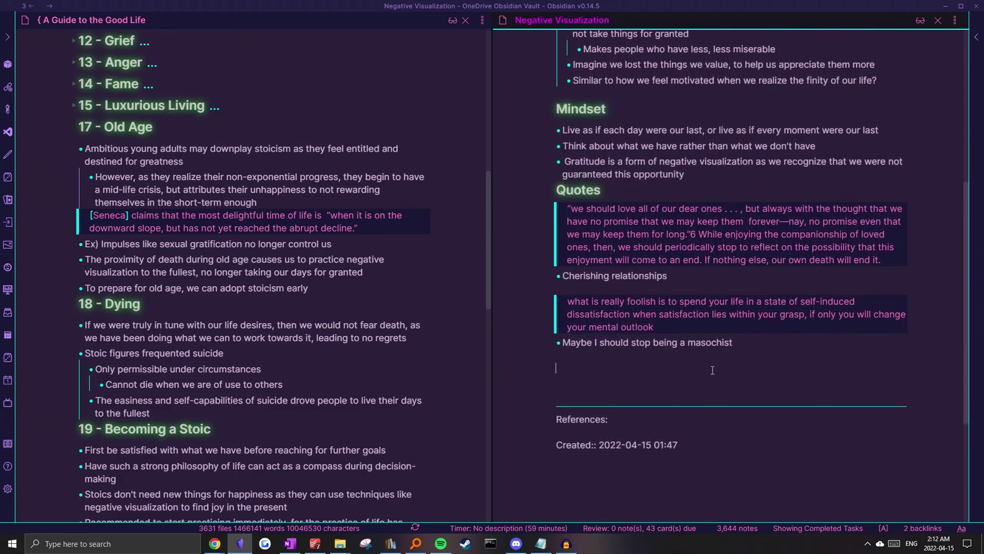
Add an "Examples" heading with an "Old Age" subheading after the Quotes and paste the book's Old Age bullets beneath it
text(## # E)
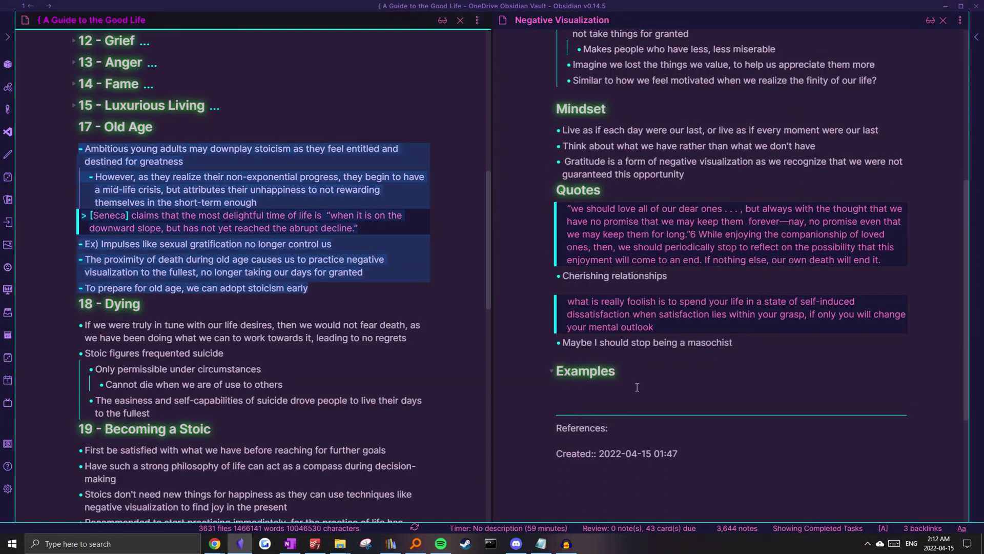
click(626, 394)
text(Ambitious young adults may downplay stoicism as they feel entitled and destined for greatness However, as they realize their non-exponential progress, they begin to have a mid-life crisis, but attributes their unhappiness to not rewarding themselves in the short-term enough [Seneca] claims that the most delightful time of life is  "when it is on the downward slope, but has not yet reached the abrupt decline." Ex) Impulses like sexual gratification no longer control us The proximity of death during old age causes us to practice negative visualization to the fullest, no longer taking our days for granted To prepare for old age, we can adopt stoicism early)
Copy the book's Dying bullet beginning "If we were truly in tune" as a blockquote below the "proximity of death" bullet under Old Age
drag(85, 222, 408, 236)
key(ctrl+c)
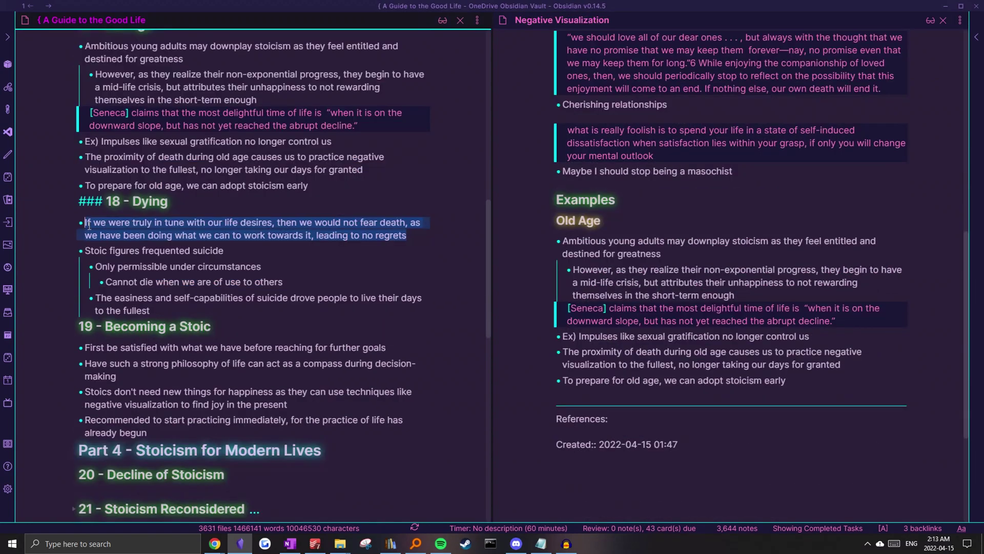
scroll(557, 299, down, 1)
click(854, 314)
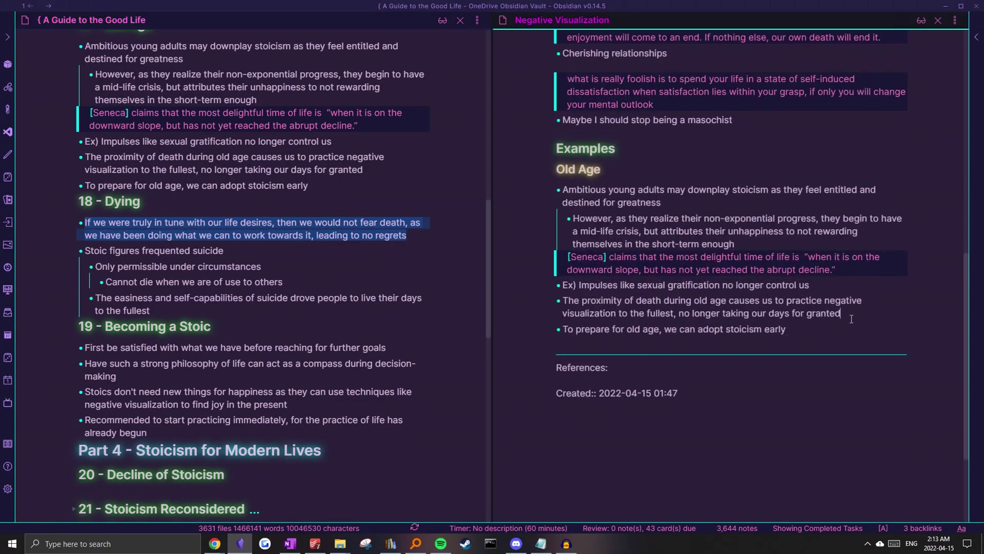
key(Return)
key(Return)
text(>)
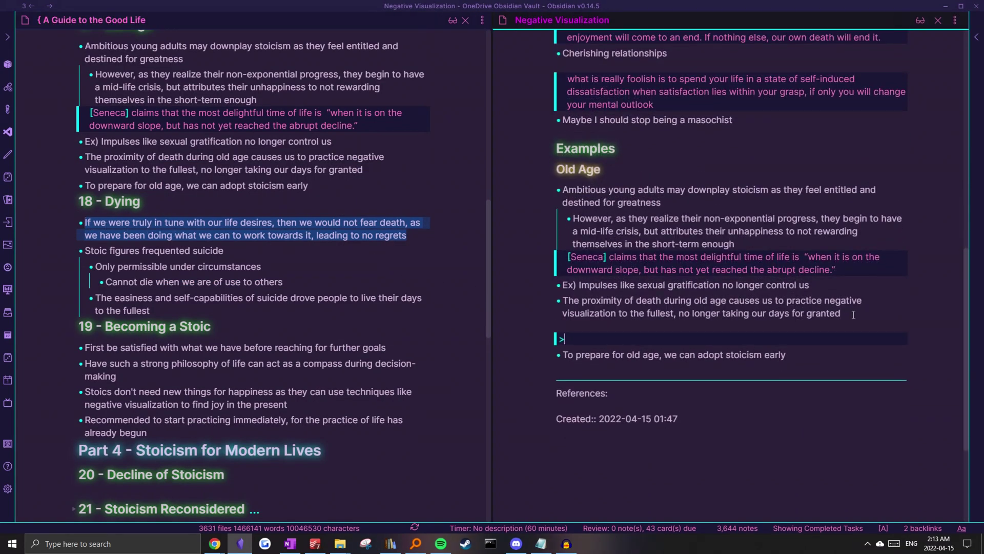
key(ctrl+v)
click(796, 378)
drag(777, 372, 463, 380)
Open the Stoicism MOC and add a link to a new note, "On Becoming a Stoic", as the first Practices bullet
key(ctrl+o)
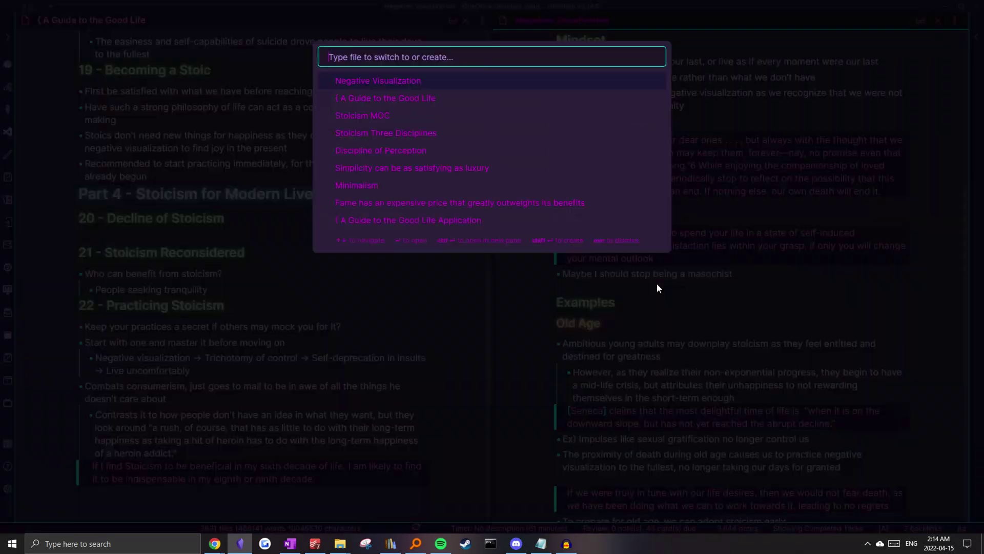
text(stoicis)
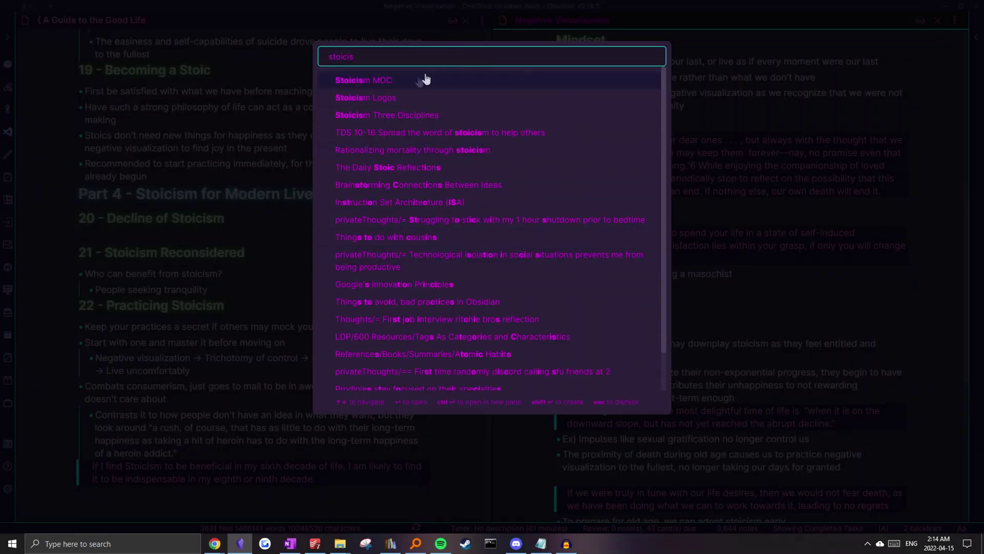
click(427, 79)
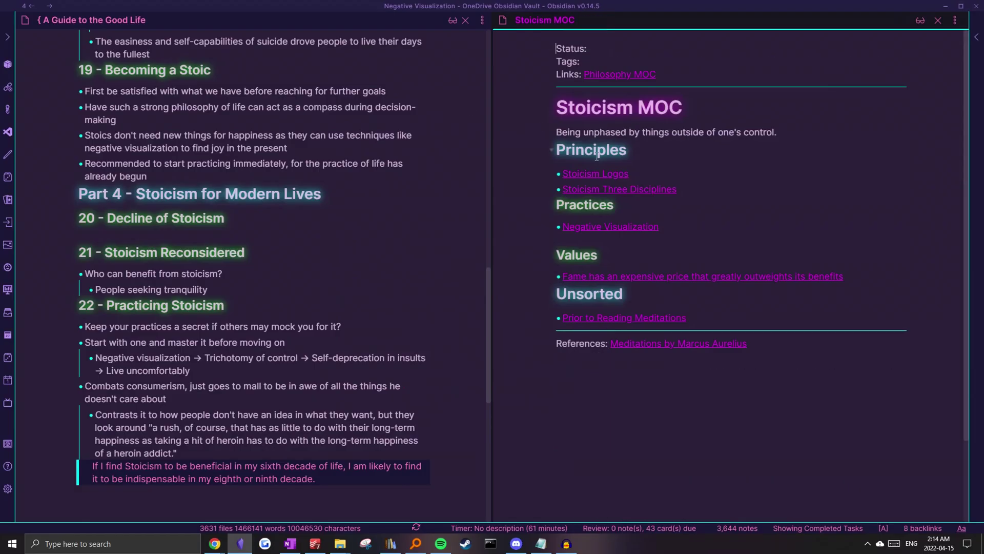
click(535, 223)
key(Return)
key(Up)
text([[On )
text( Becoming)
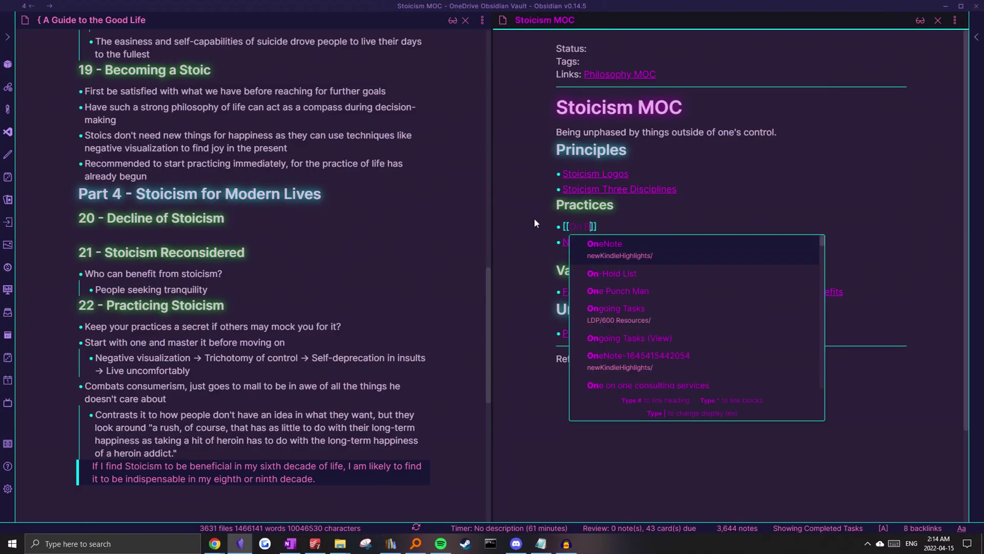
text( a Stoic)
Set the Links field of the new "On Becoming a Stoic" note to Stoicism MOC
text([[S)
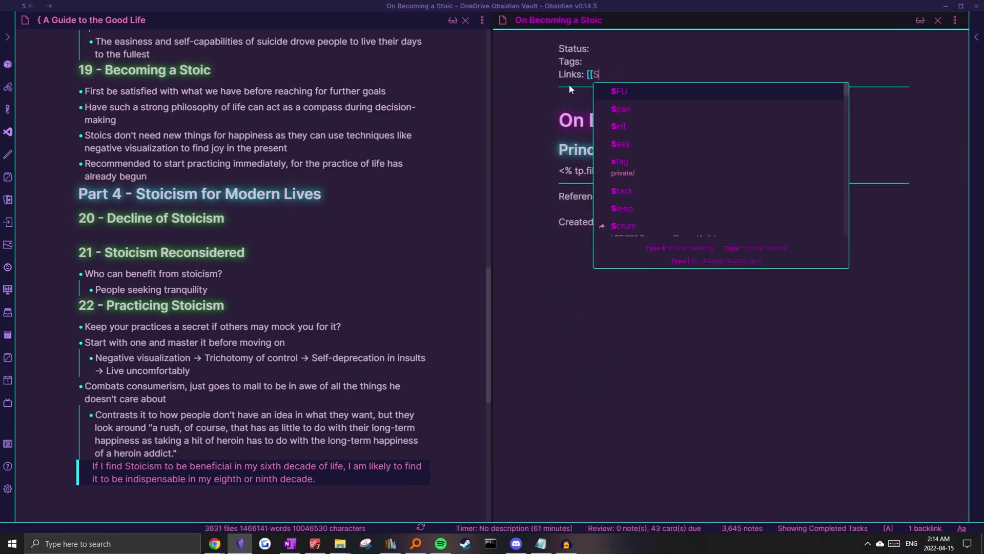
text(toicism)
key(Return)
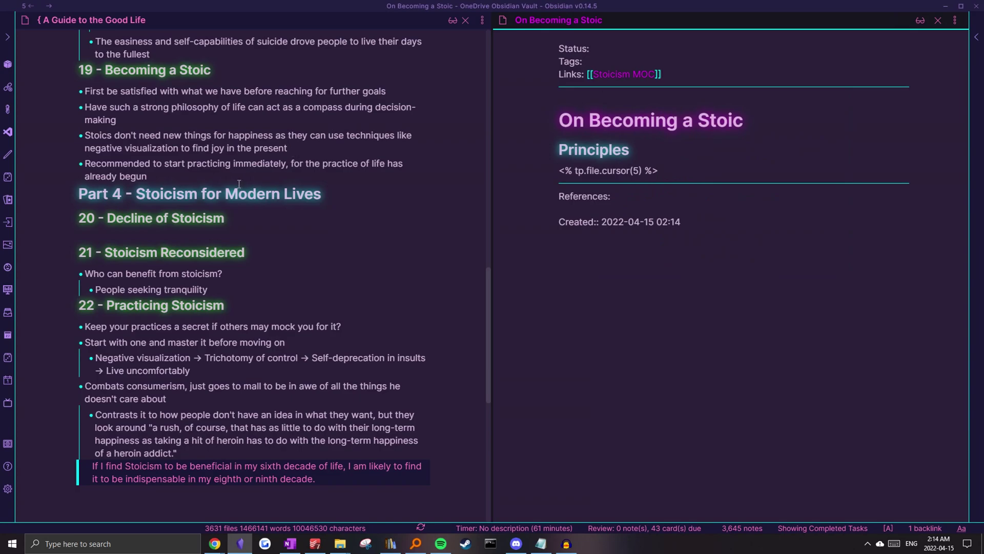
Replace the placeholder under Principles with the four bullets from the book's "19 - Becoming a Stoic" section
drag(239, 184, 27, 89)
key(ctrl+c)
click(677, 168)
key(shift+Home)
key(BackSpace)
key(ctrl+v)
Copy the "Combats consumerism" bullets from "22 - Practicing Stoicism" and open the "Simplicity can be as satisfying as luxury" note
scroll(256, 359, down, 2)
drag(177, 351, 262, 297)
click(209, 303)
click(228, 304)
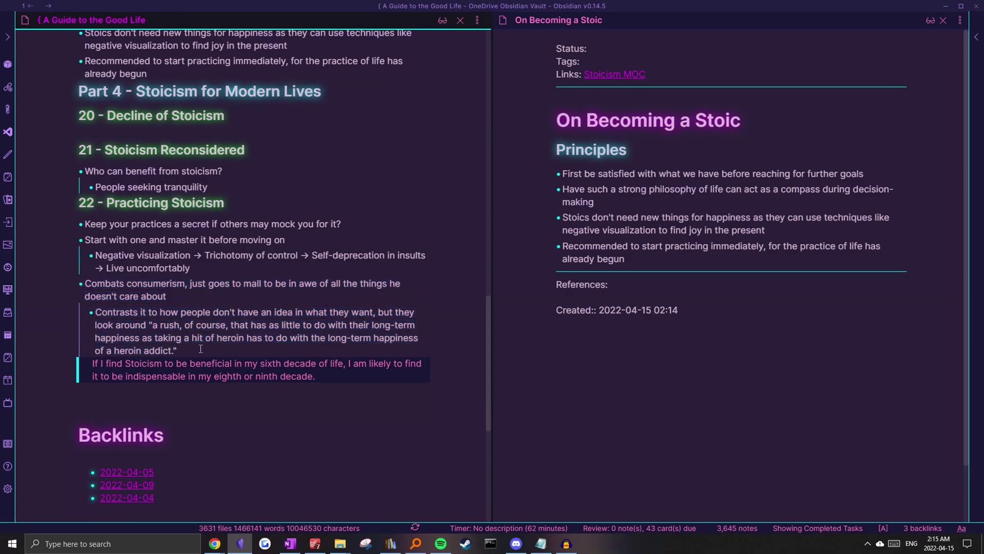
drag(201, 348, 63, 279)
key(ctrl+c)
click(744, 191)
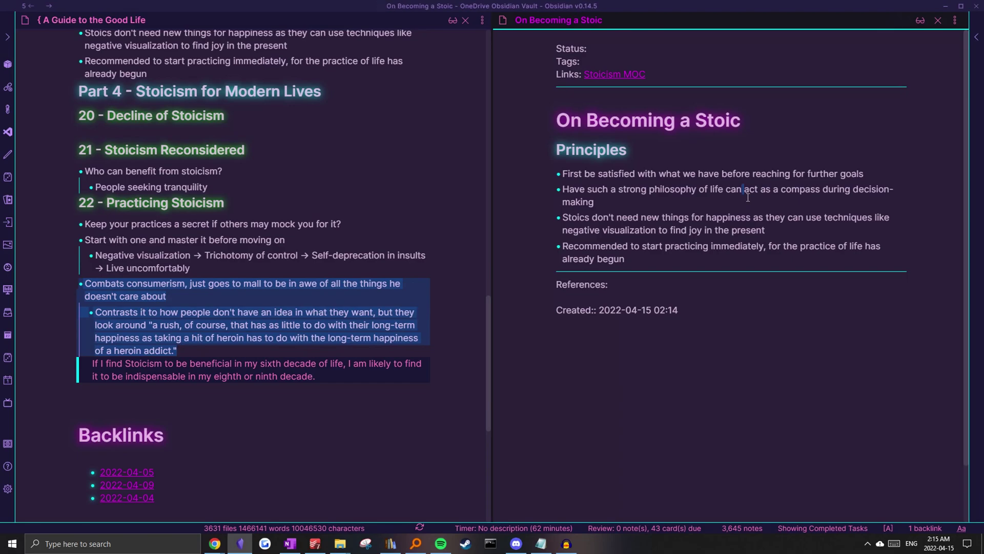
click(8, 37)
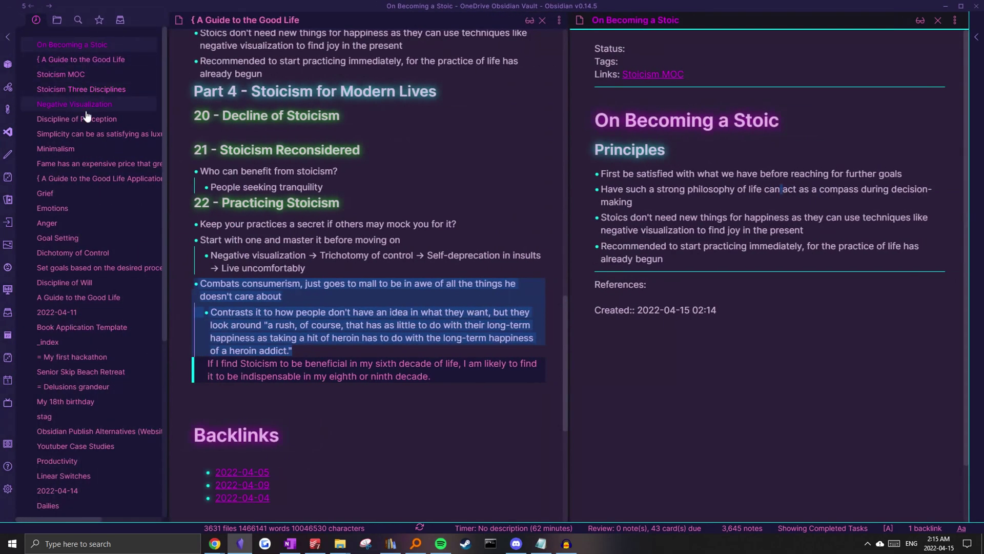
click(91, 134)
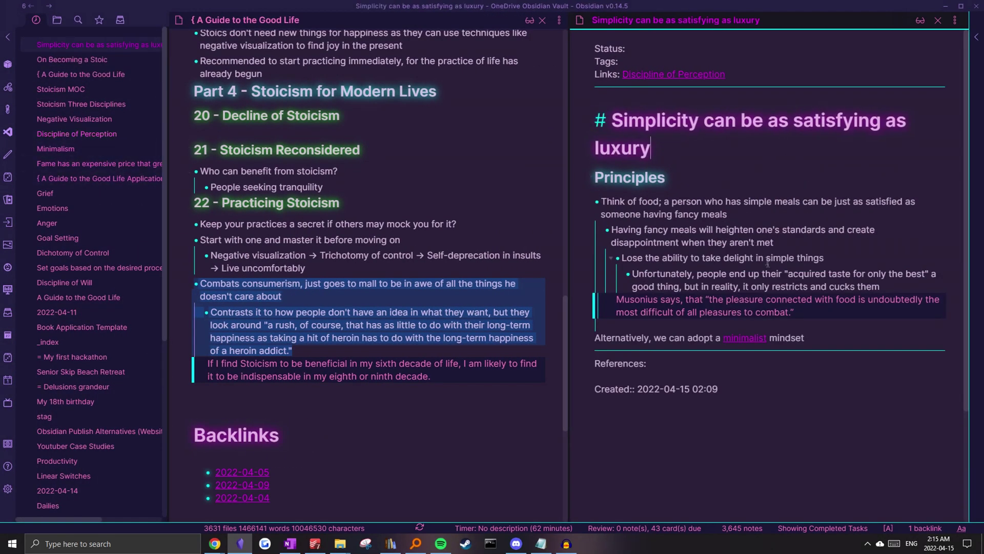
Add an "Example" subheading above the food bullets and paste the consumerism bullets directly under Principles
click(731, 198)
text(## Example)
click(728, 198)
key(ctrl+v)
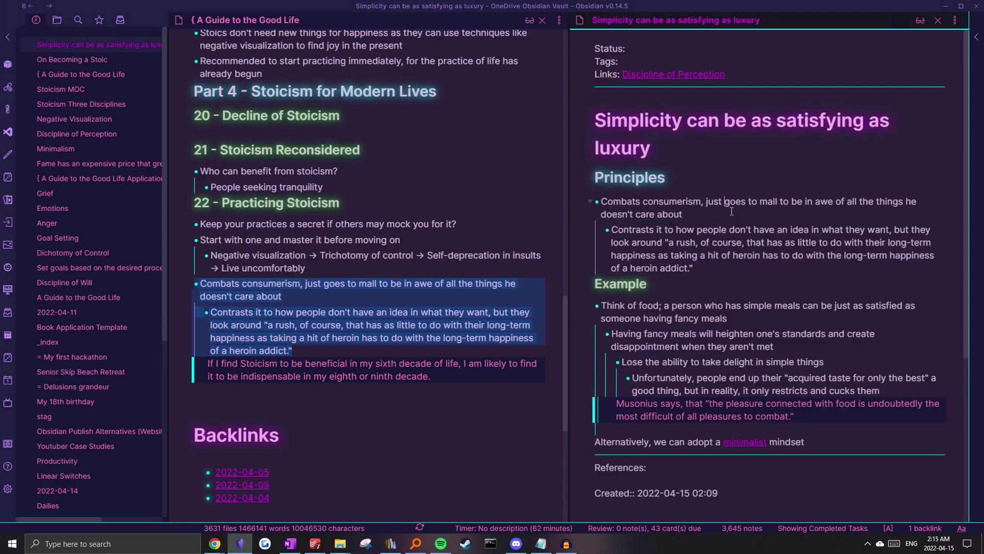
Collapse the finished "17 - Old Age" section in the book note and check the remaining sections
click(275, 234)
scroll(274, 234, up, 15)
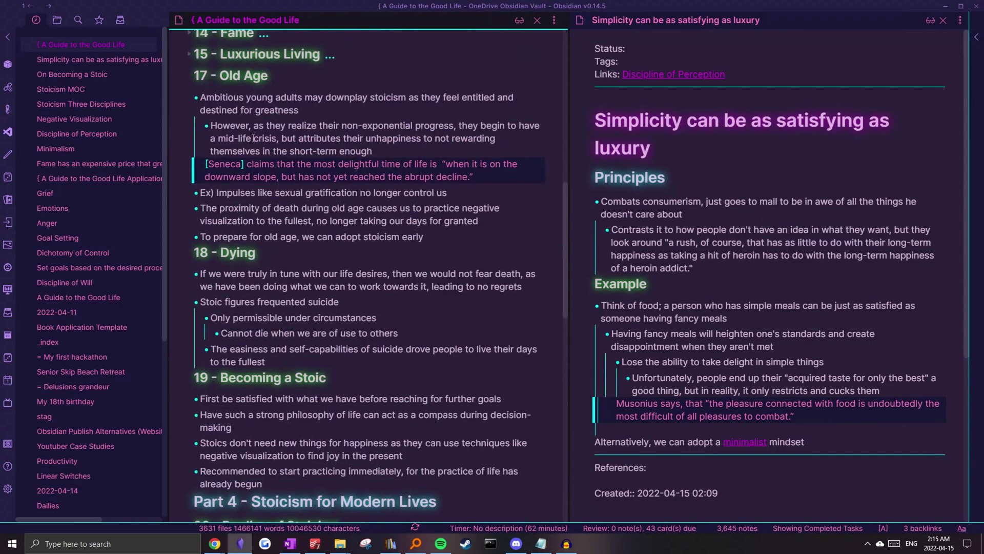
scroll(391, 210, down, 6)
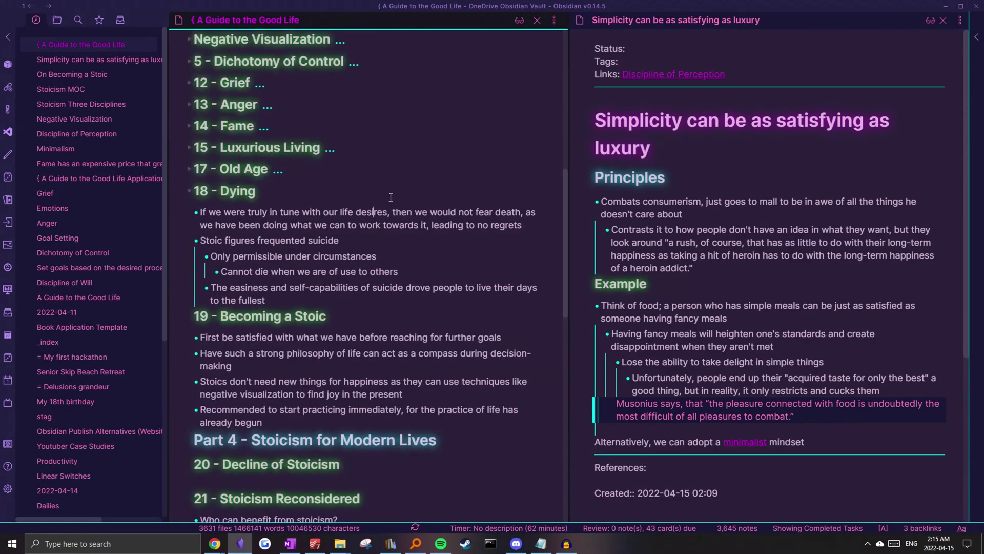
scroll(391, 210, down, 6)
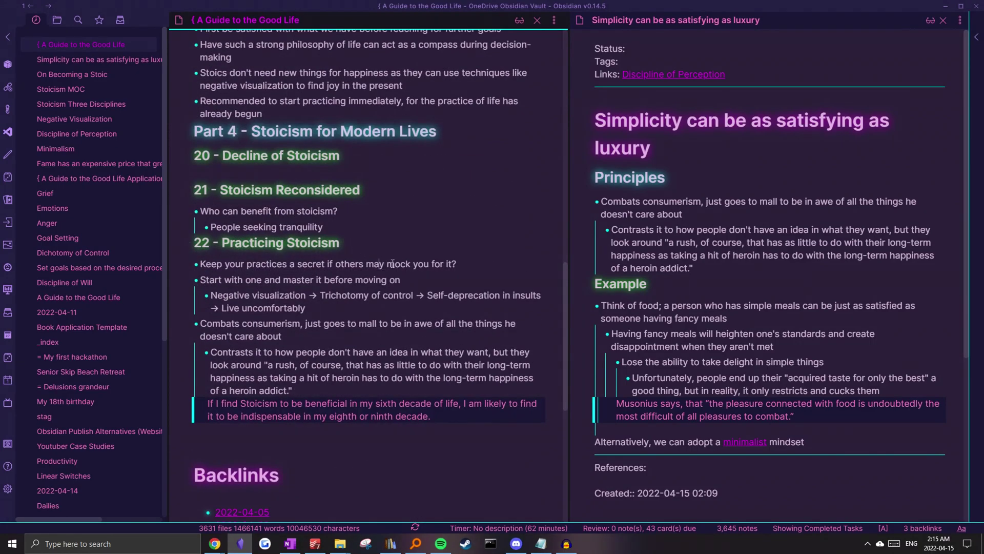
Open the "A Guide to the Good Life" highlights note and delete the location 1200 highlight beginning "we have an important choice"
key(ctrl+o)
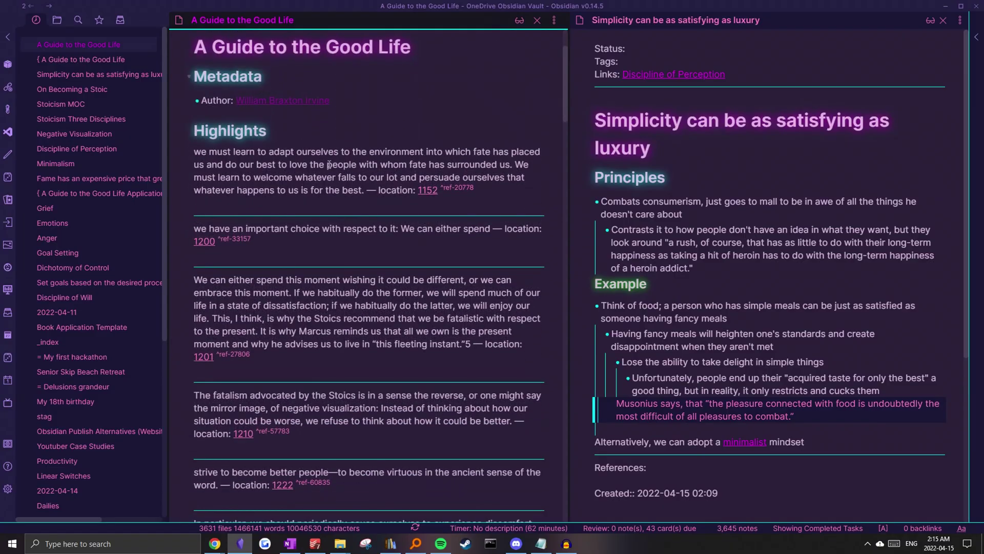
scroll(374, 217, down, 5)
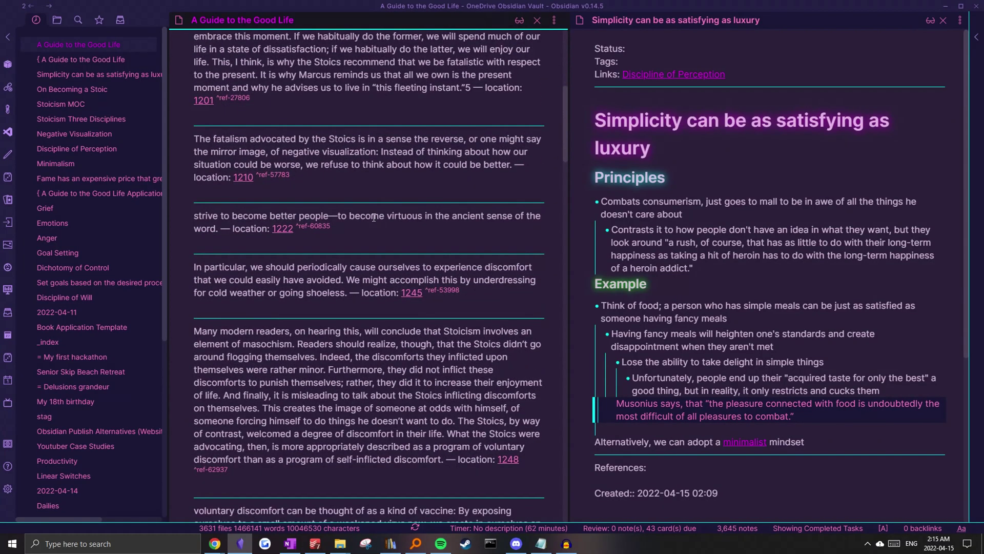
scroll(374, 218, down, 20)
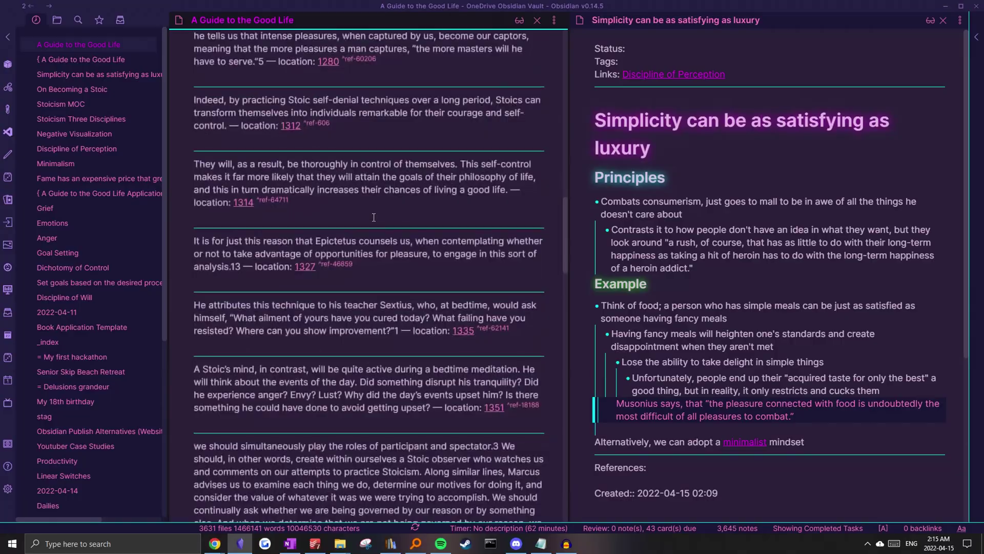
scroll(374, 217, down, 8)
scroll(374, 218, down, 10)
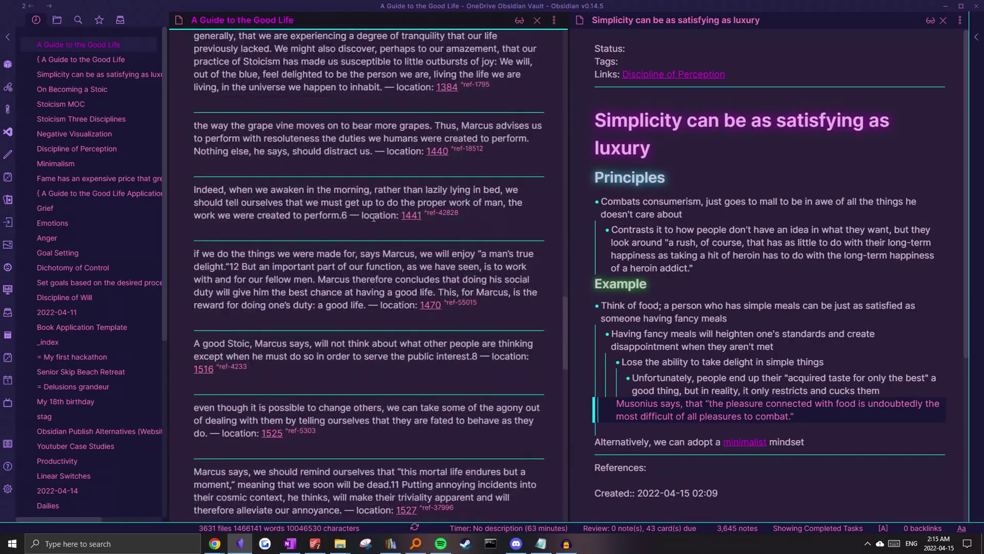
scroll(373, 217, up, 20)
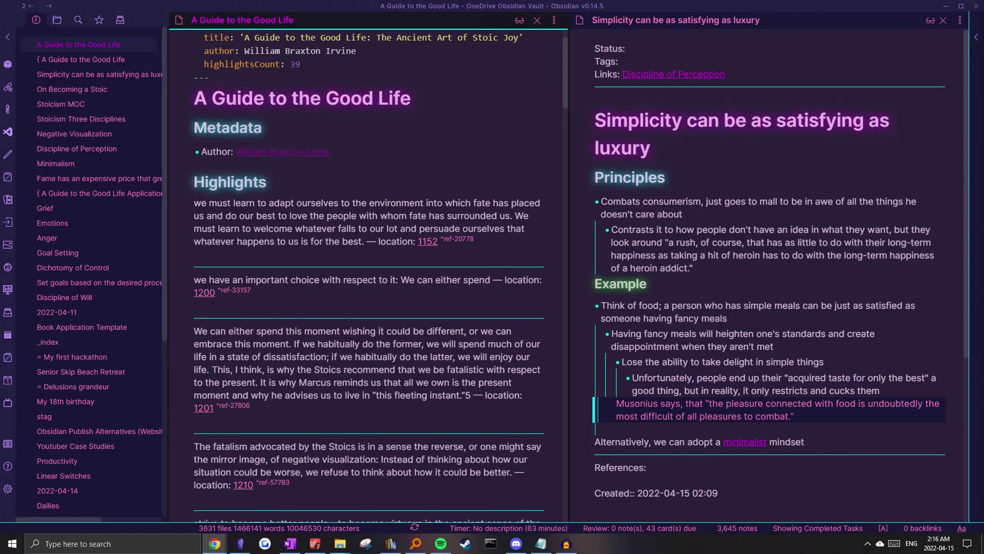
scroll(363, 397, down, 6)
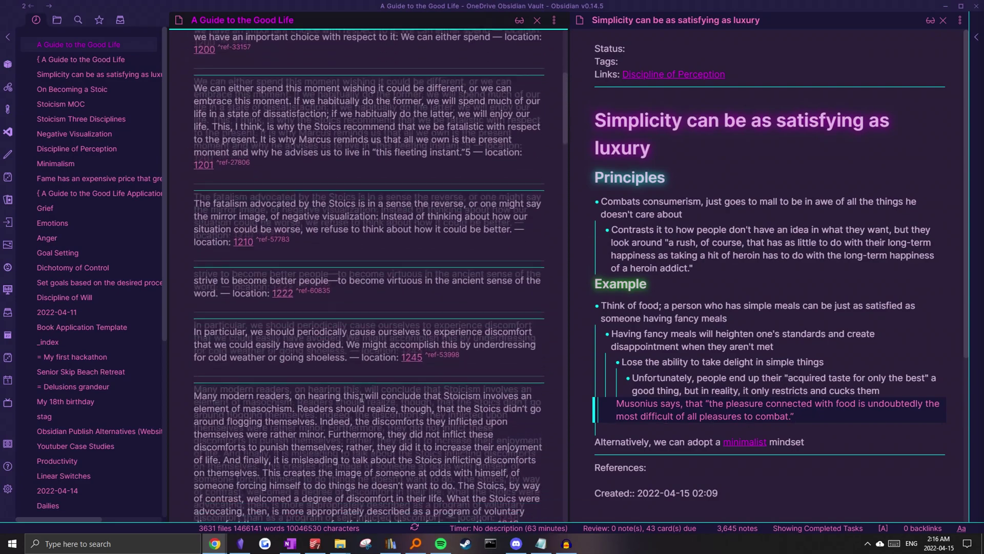
scroll(362, 397, up, 5)
drag(223, 255, 160, 234)
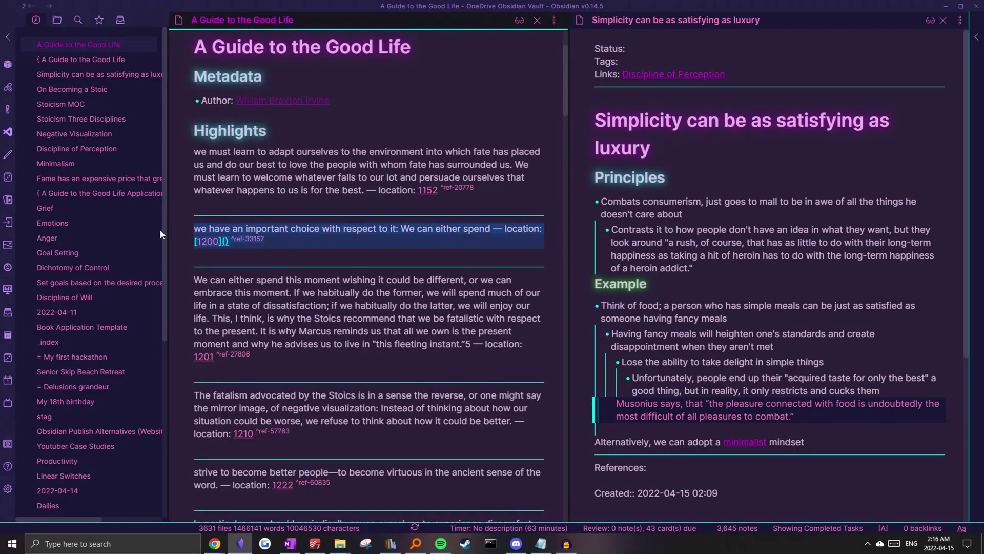
key(BackSpace)
Find the highlights on voluntary discomfort and open the existing Discomfort note beside them
scroll(220, 277, down, 5)
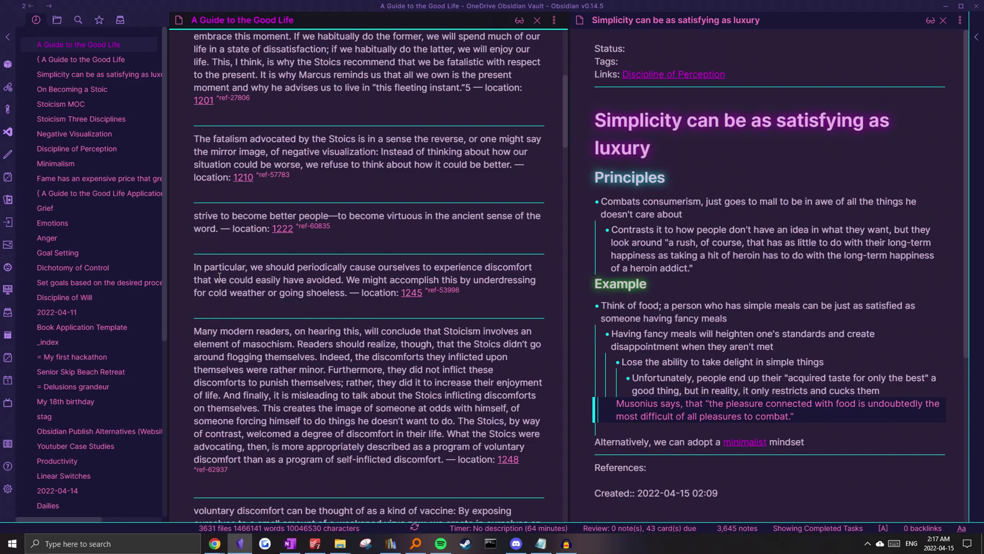
click(676, 214)
key(ctrl+o)
text(seeking)
key(ctrl+BackSpace)
text(discomfort)
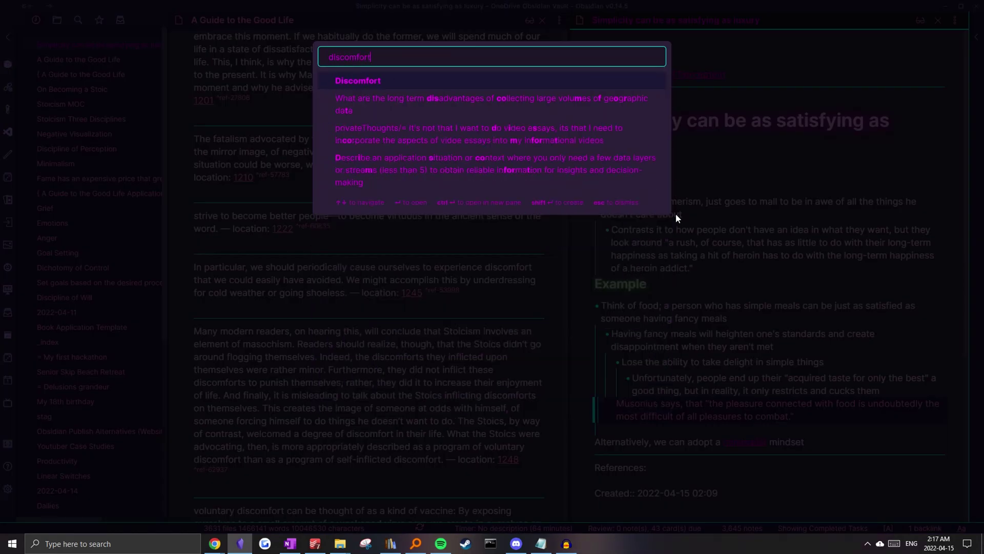
click(391, 85)
Add the bullet "The stoics welcomed minor discomfort in their life" directly under the Discomfort heading
key(Return)
text(-)
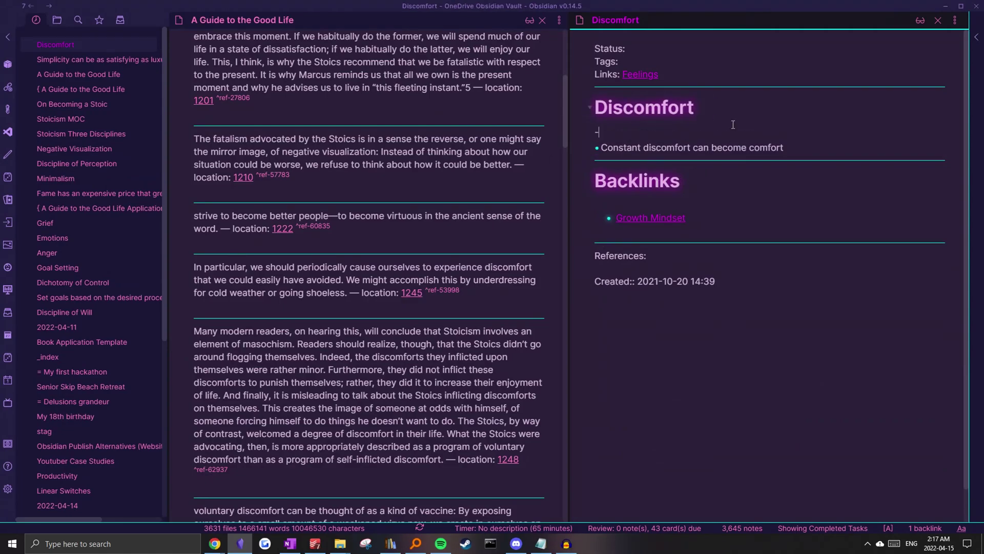
drag(330, 373, 418, 464)
click(657, 151)
text(The stoics welcomed discomfort in their lif)
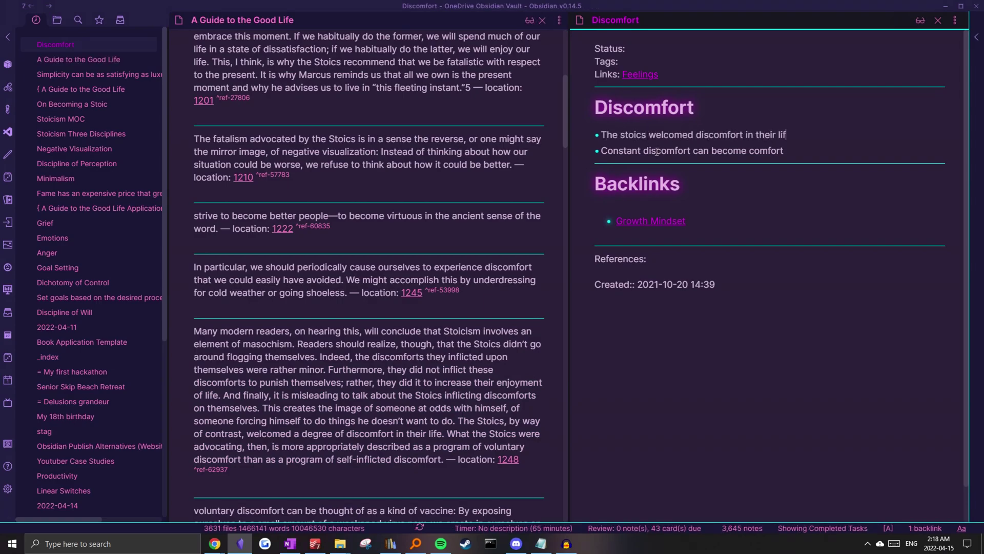
text( minor)
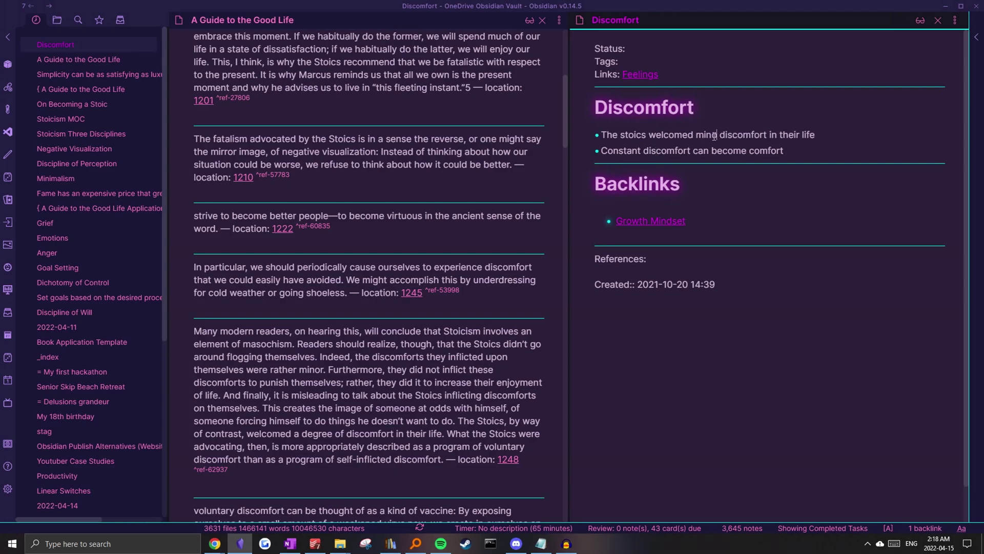
Extend the minor discomfort bullet with "to help prepare for when real tragedies happen" and add the italic sub-bullet "ex) Going out in the cold or going shoeless"
text(to help prepare for when real tragedies happen)
key(Return)
key(Tab)
text(*ex))
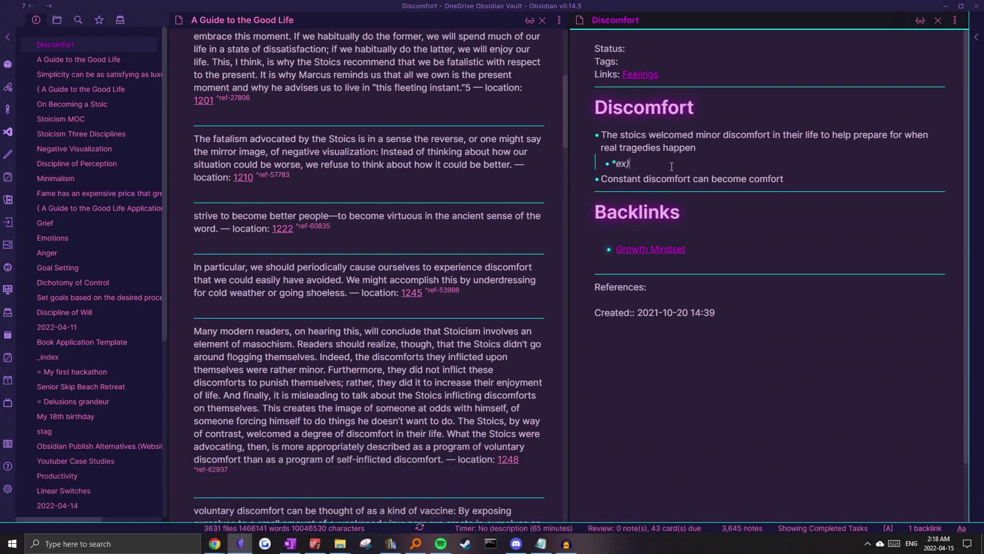
text( Going out in the cold or going shoeless)
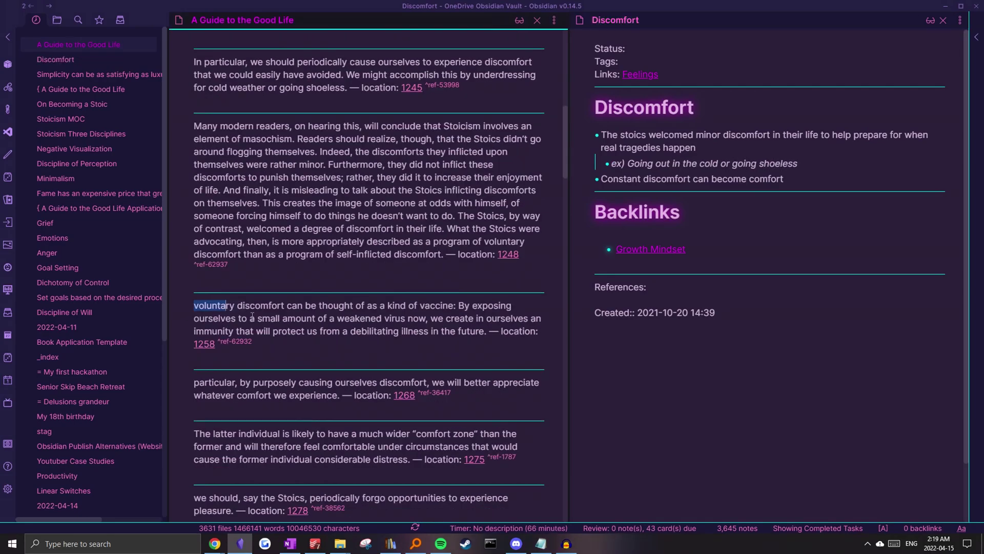
Copy the location 1258 highlight comparing voluntary discomfort to a vaccine into a block quote under the Discomfort heading, with a Principles heading below it
drag(252, 316, 489, 338)
click(770, 118)
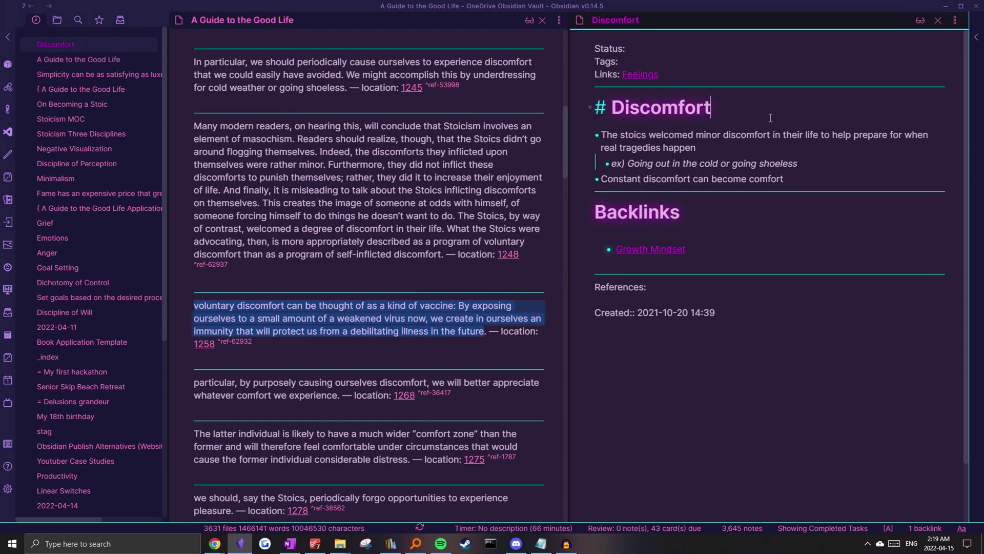
key(Return)
text(>)
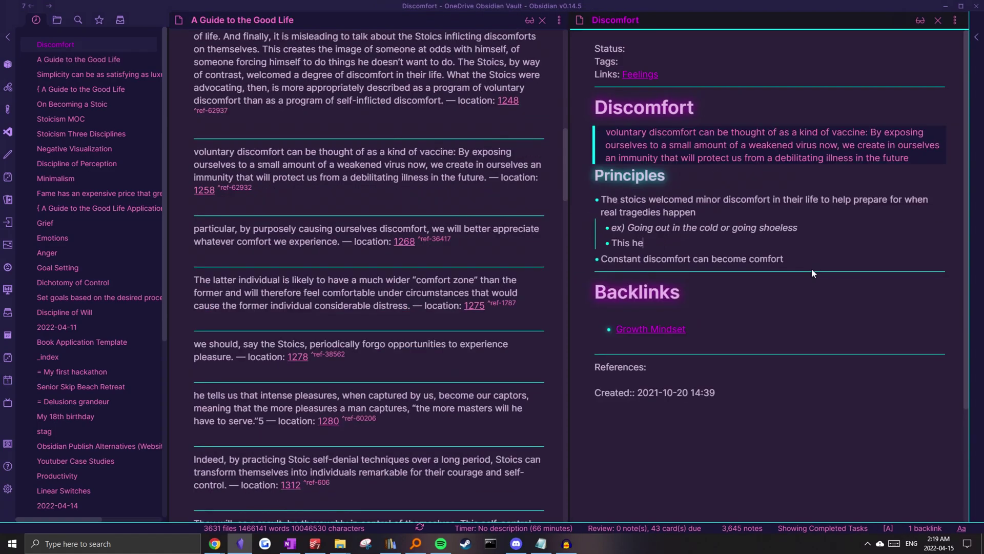
Remove the unfinished "This he" sub-bullet below the cold and shoeless example
key(BackSpace)
key(BackSpace)
key(BackSpace)
key(BackSpace)
key(BackSpace)
key(BackSpace)
key(BackSpace)
key(BackSpace)
key(BackSpace)
key(BackSpace)
key(BackSpace)
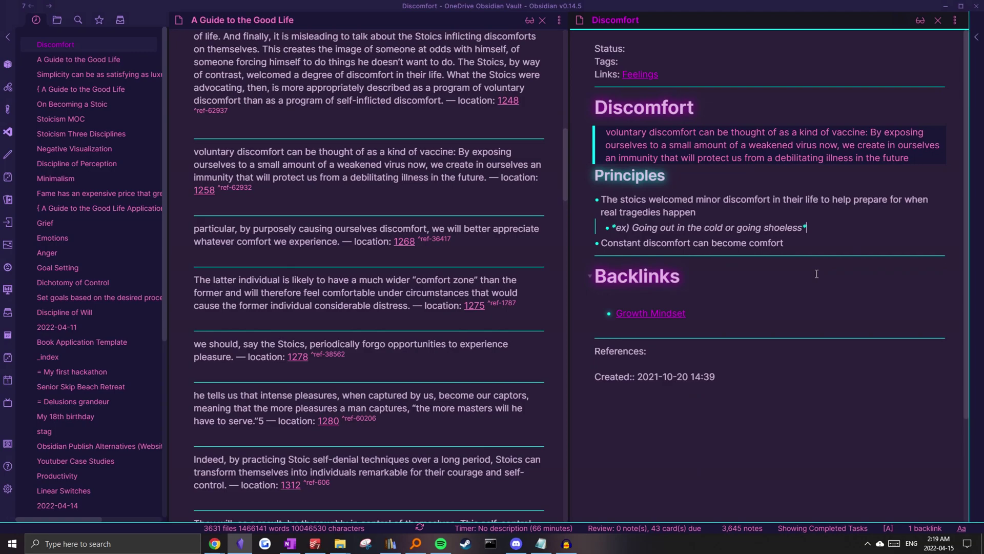
Add a level-three "Benefits" heading below the bullet "Constant discomfort can become comfort"
click(828, 254)
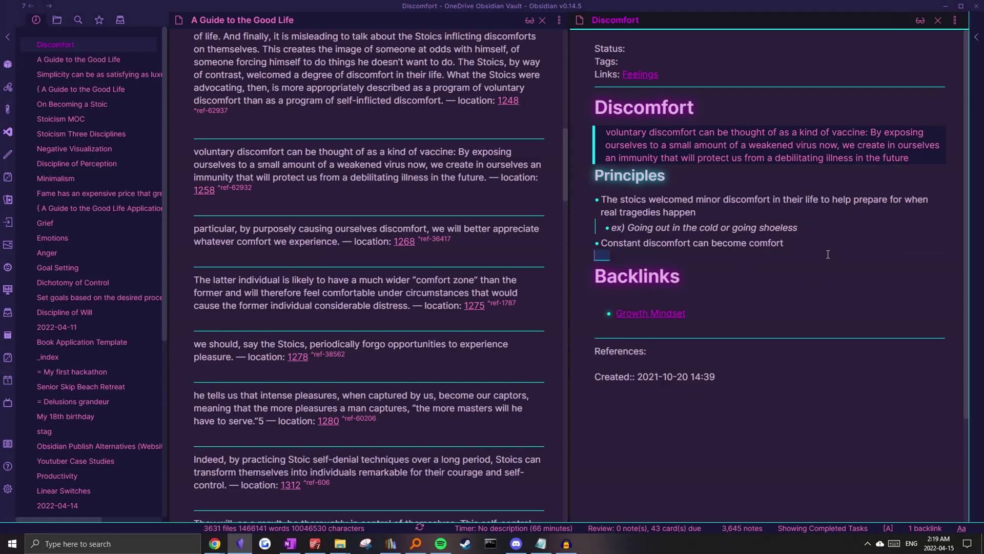
click(851, 250)
key(Return)
key(Return)
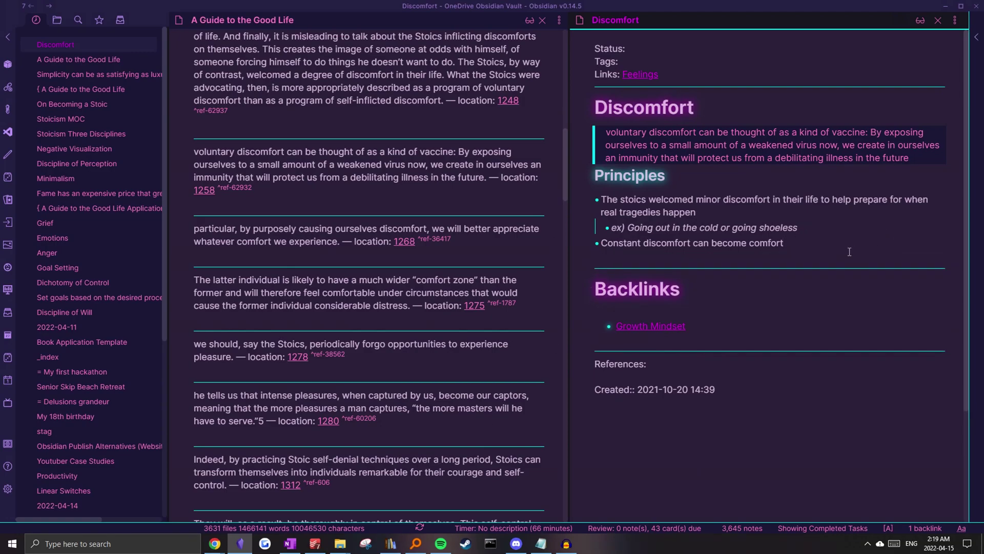
text(### Benefits Hea)
key(BackSpace)
key(BackSpace)
key(BackSpace)
key(Return)
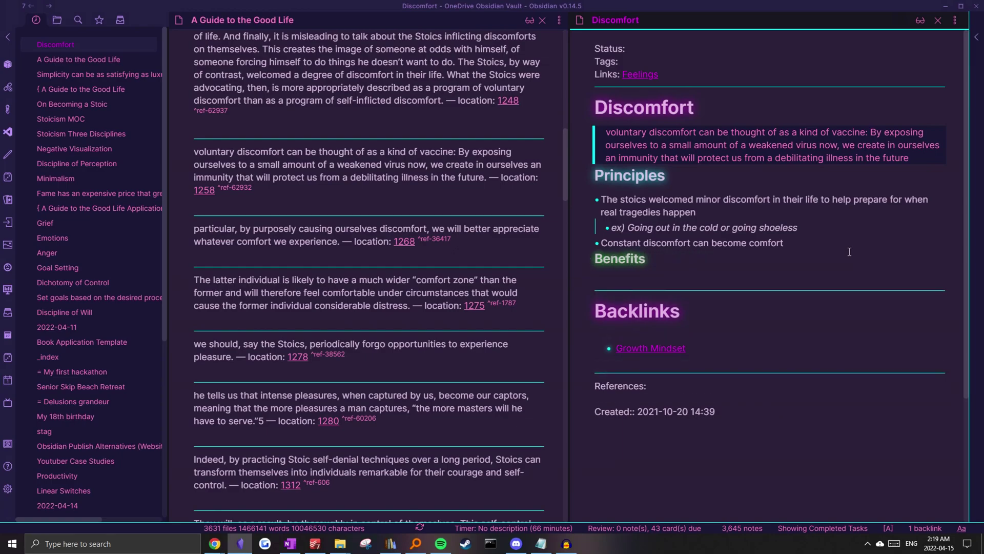
List "It can increase our comfort zone" and "Allow us to be grateful for what we already have" as bullets under Benefits
text(- )
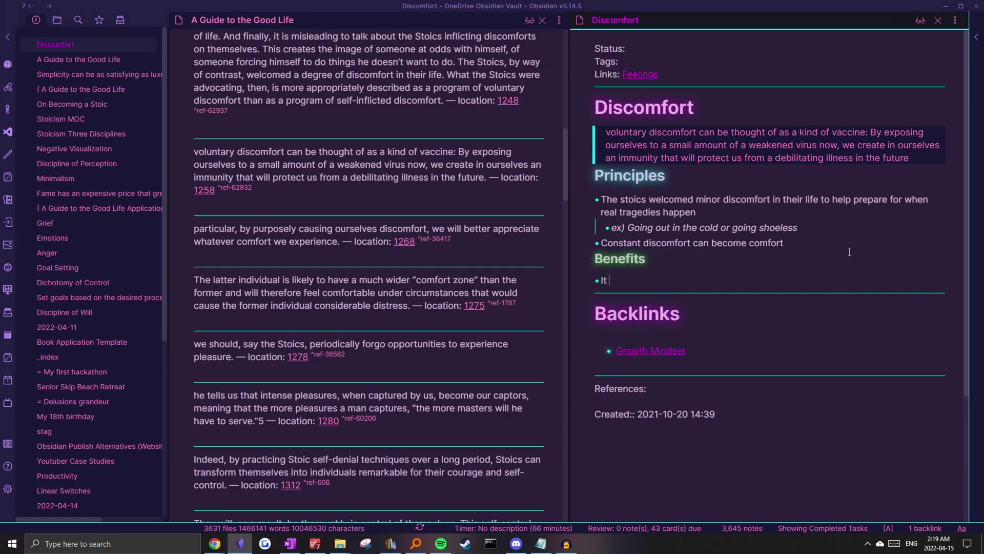
text(It can c)
text(nr)
text(rease our comfort zon)
text(e)
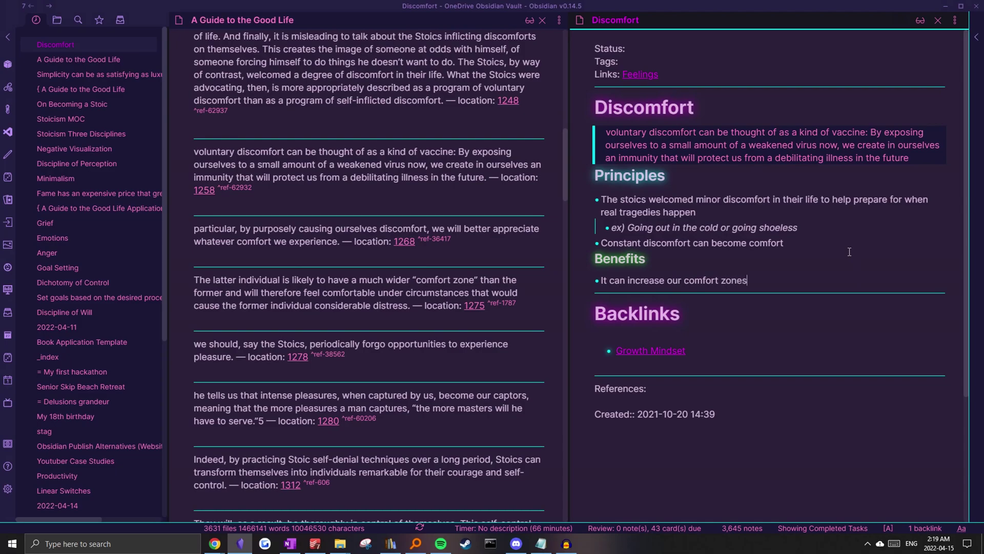
key(Return)
text(Allo w us )
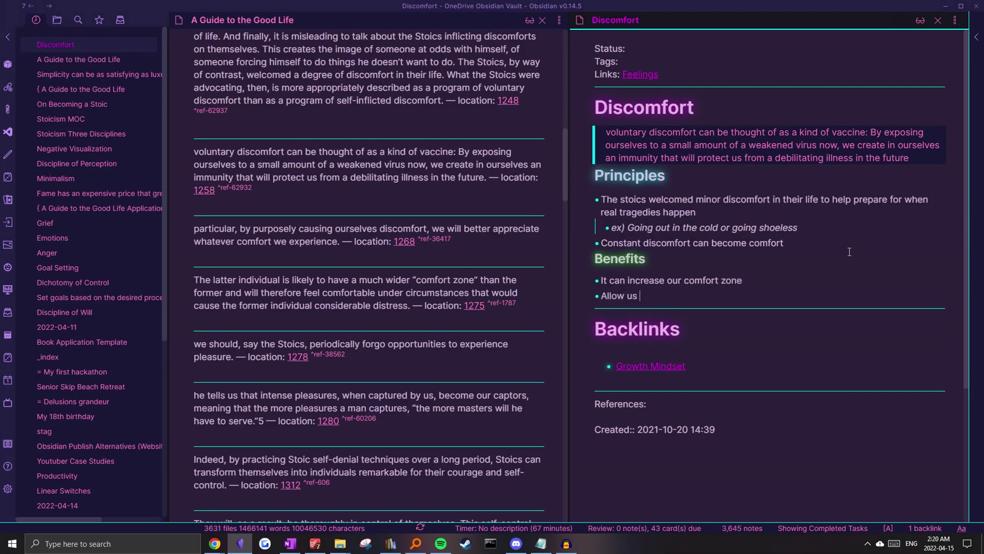
text(to be grateful for what we already have)
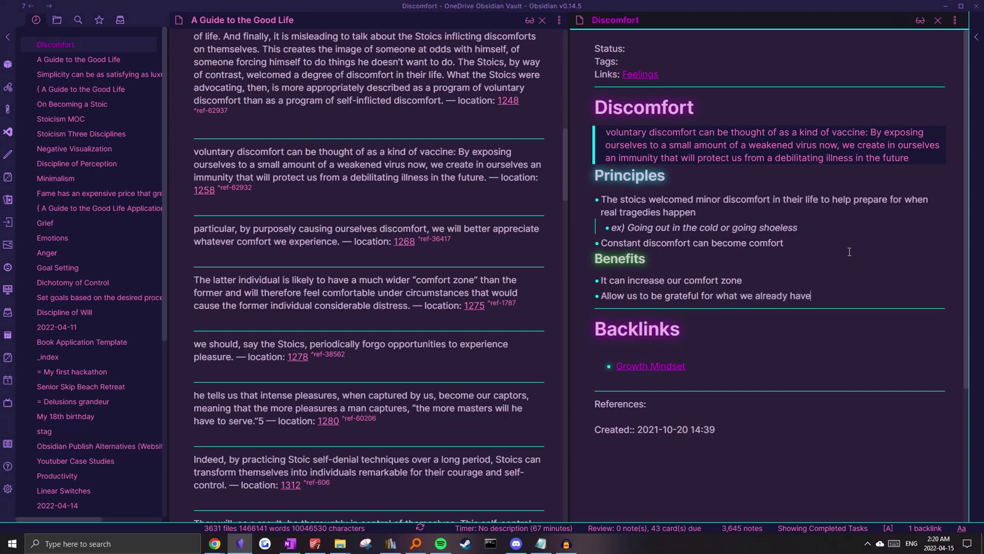
Replace the word "grateful" in the second Benefits bullet with an internal link to the gratitude note
scroll(705, 251, down, 1)
drag(705, 251, 665, 246)
text([[)
text(grat)
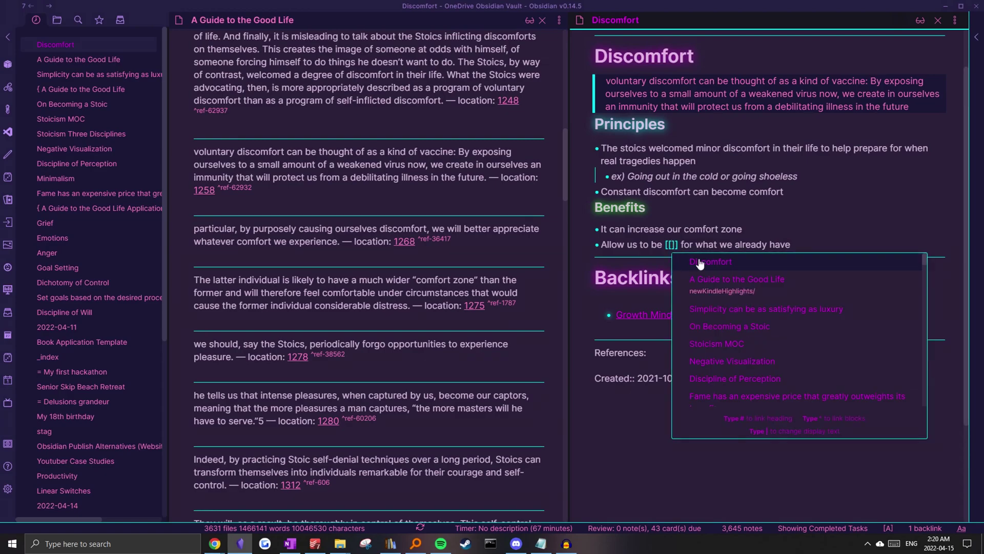
text(ef)
key(BackSpace)
key(BackSpace)
text(itu)
click(793, 263)
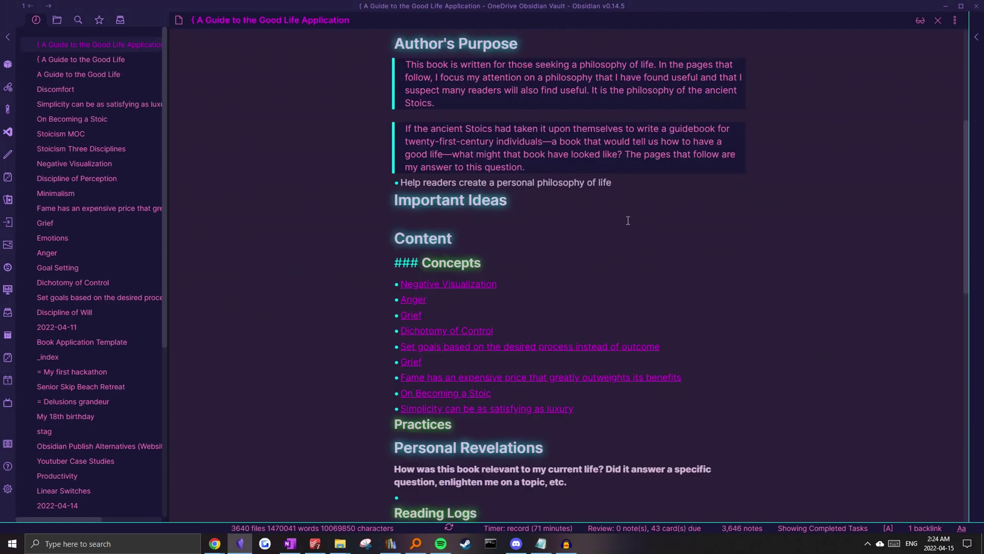
Split the "{ A Guide to the Good Life Application" note into a second pane and open its local graph
click(547, 244)
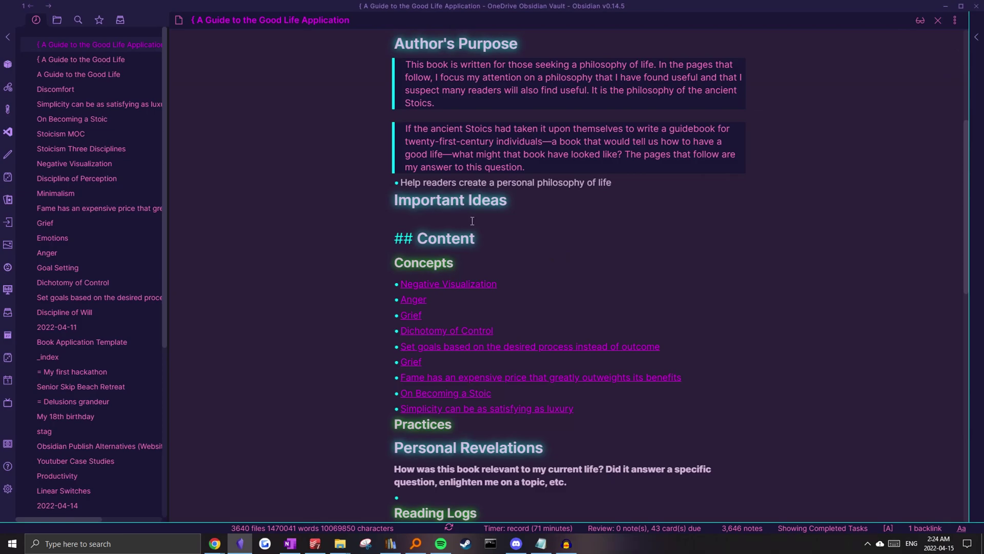
key(ctrl+backslash)
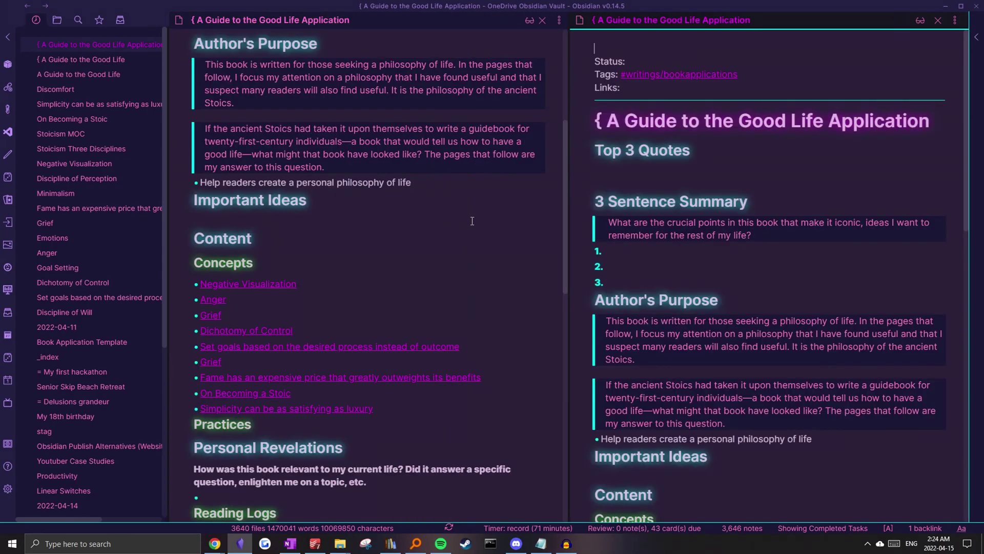
key(ctrl+p)
text(graph)
key(Down)
key(Return)
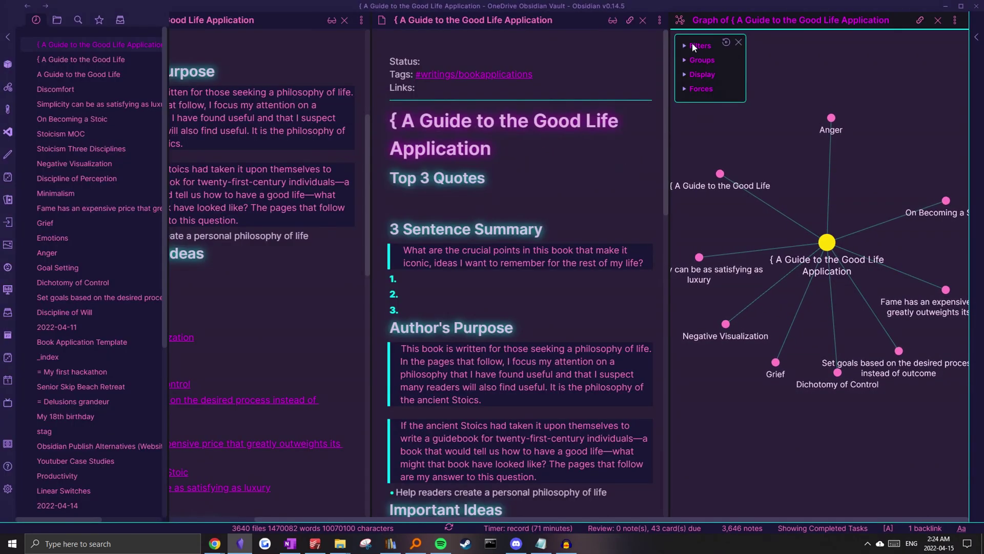
Set the local graph's depth to 2 and close the duplicate application note pane
click(687, 75)
click(692, 46)
drag(693, 102, 714, 104)
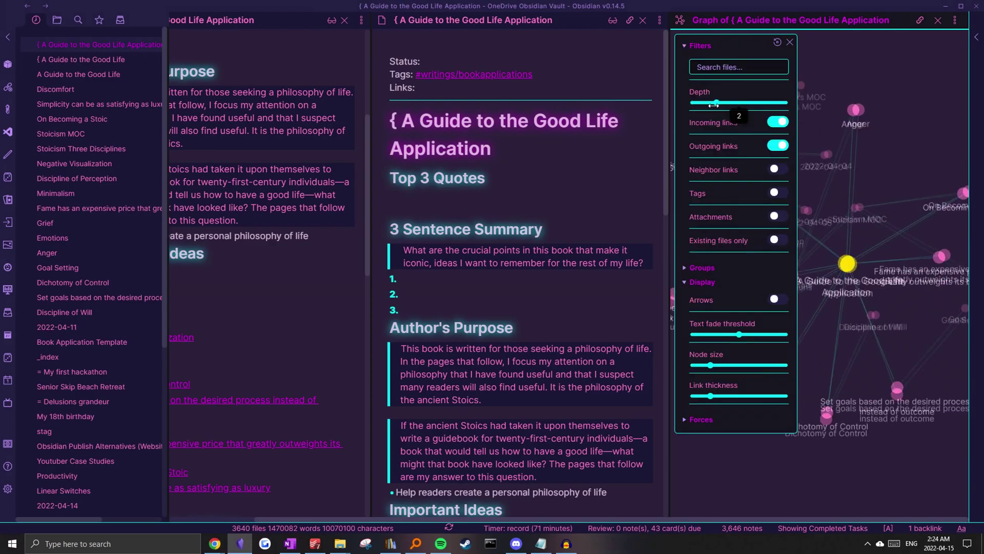
click(344, 20)
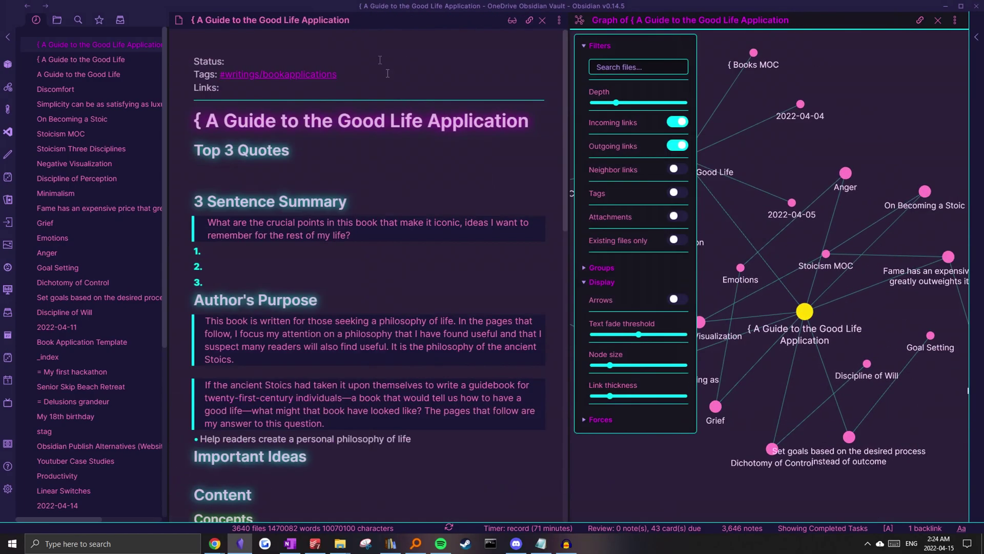
Examine the application note's local graph alongside the linked notes in its Concepts list
scroll(754, 131, down, 3)
scroll(772, 197, up, 1)
drag(829, 200, 879, 140)
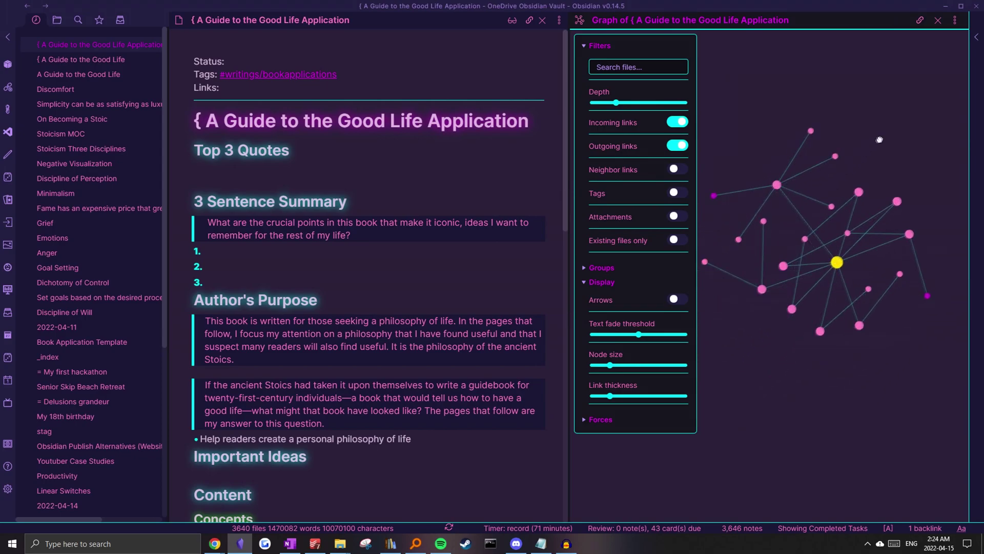
drag(873, 136, 882, 143)
scroll(753, 180, down, 1)
drag(379, 358, 162, 232)
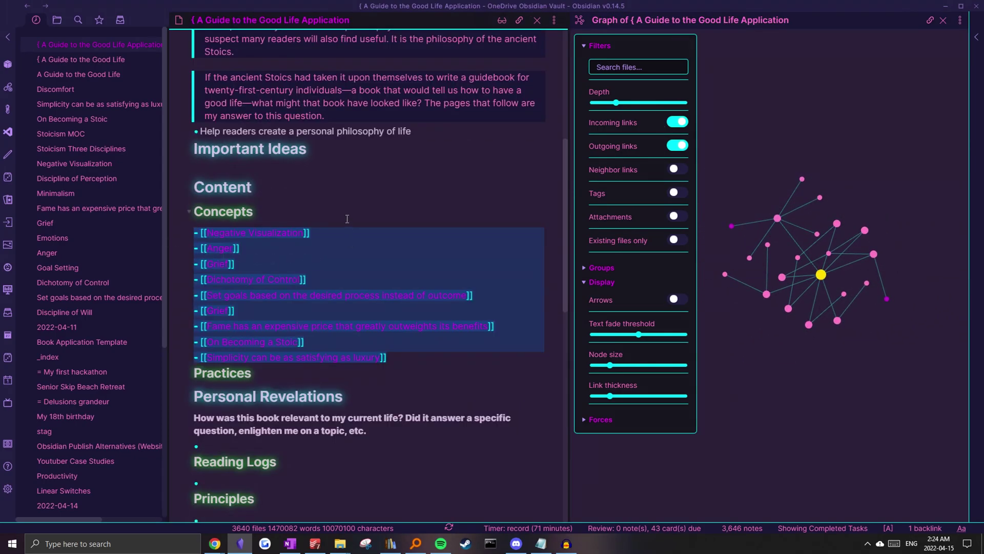
click(323, 213)
click(630, 67)
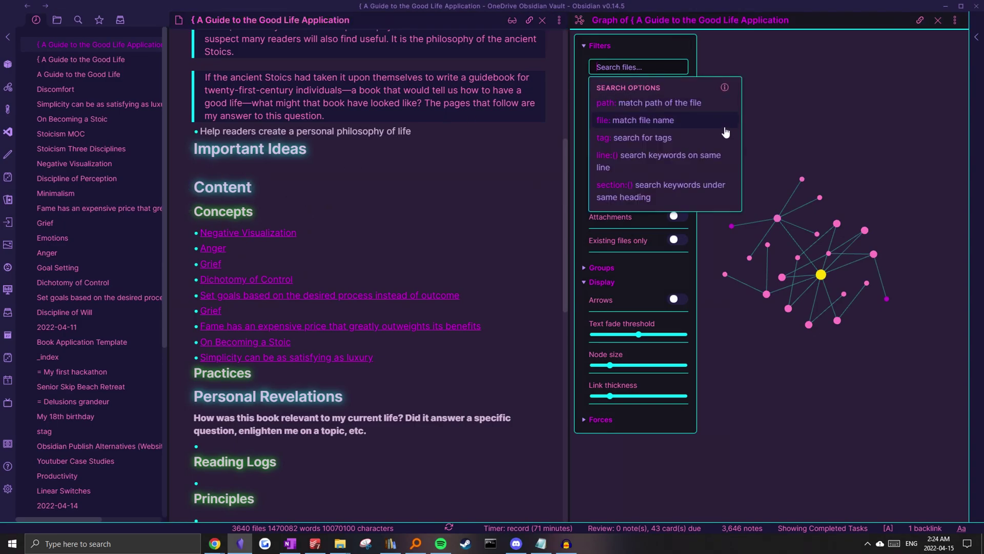
Find the Stoicism MOC note and open it in place of the application note beside the graph
key(ctrl+o)
text(stoicis)
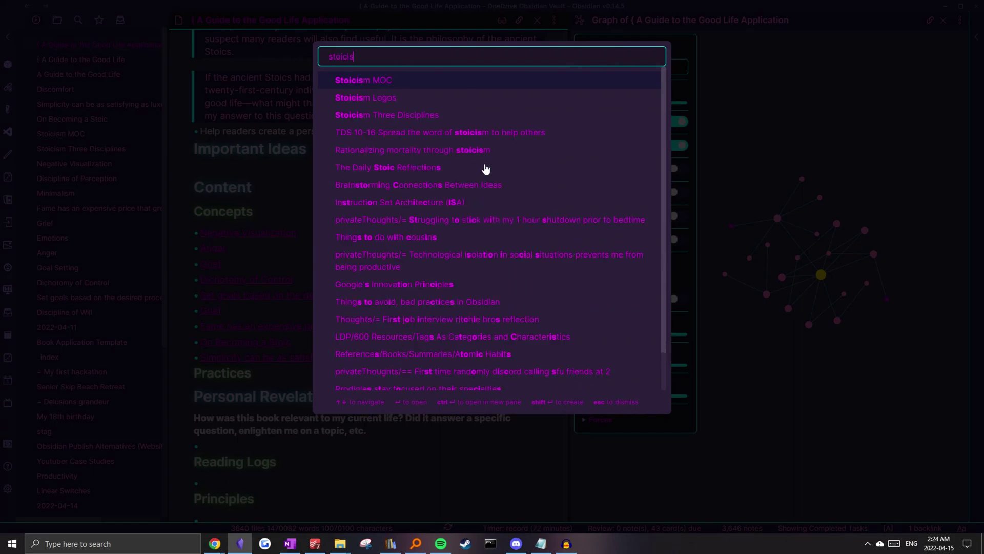
click(417, 85)
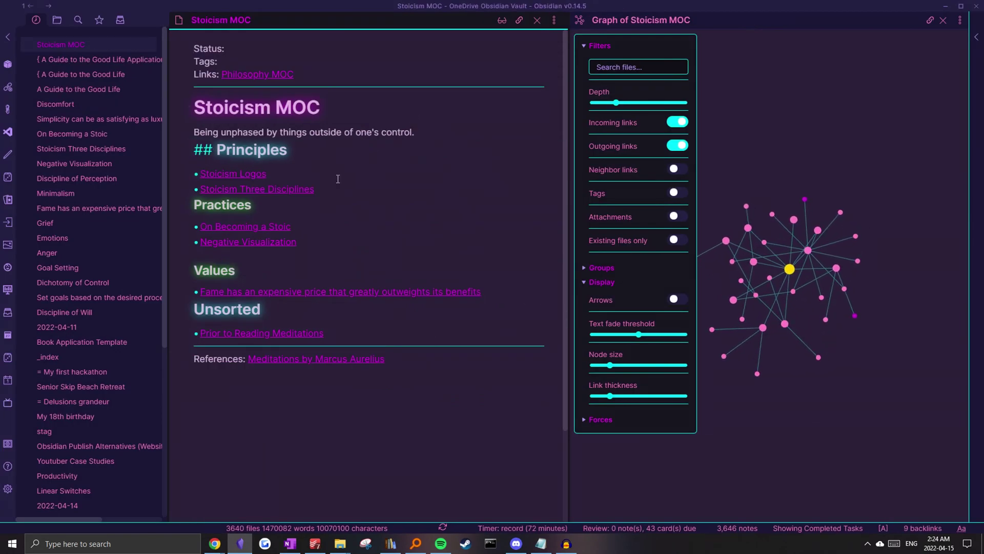